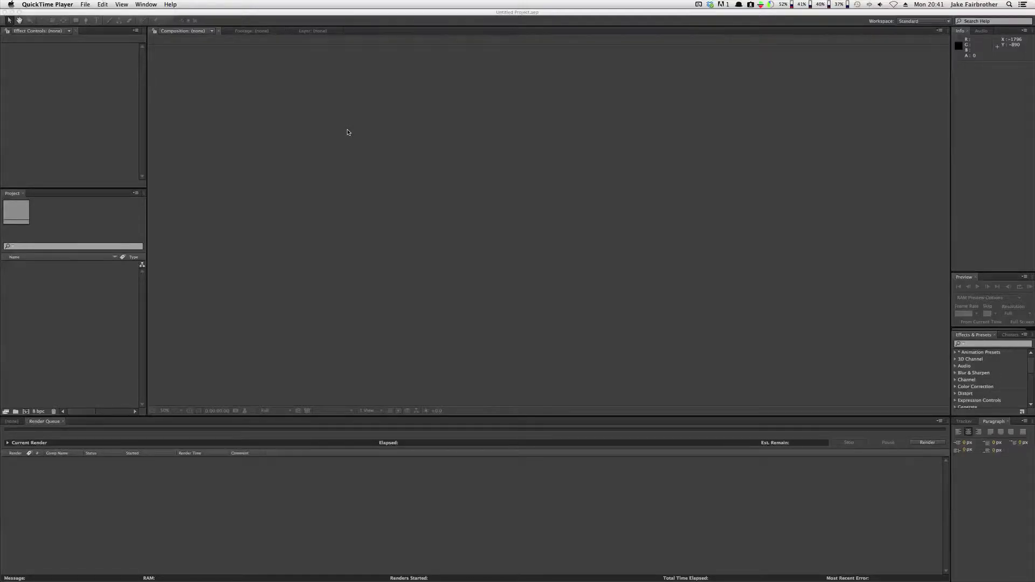
Step: Switch to the Finder window of the PNY TRNF drive and preview the Gate_Crane.mov clip
{"action": "left_click", "coordinate": [128, 106]}
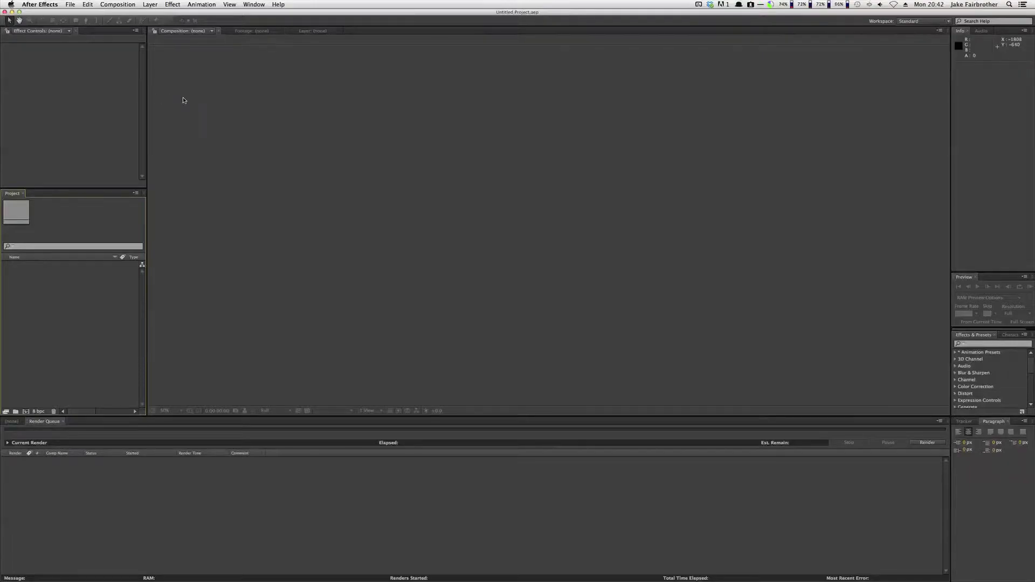
{"action": "key", "text": "F3"}
{"action": "left_click", "coordinate": [146, 242]}
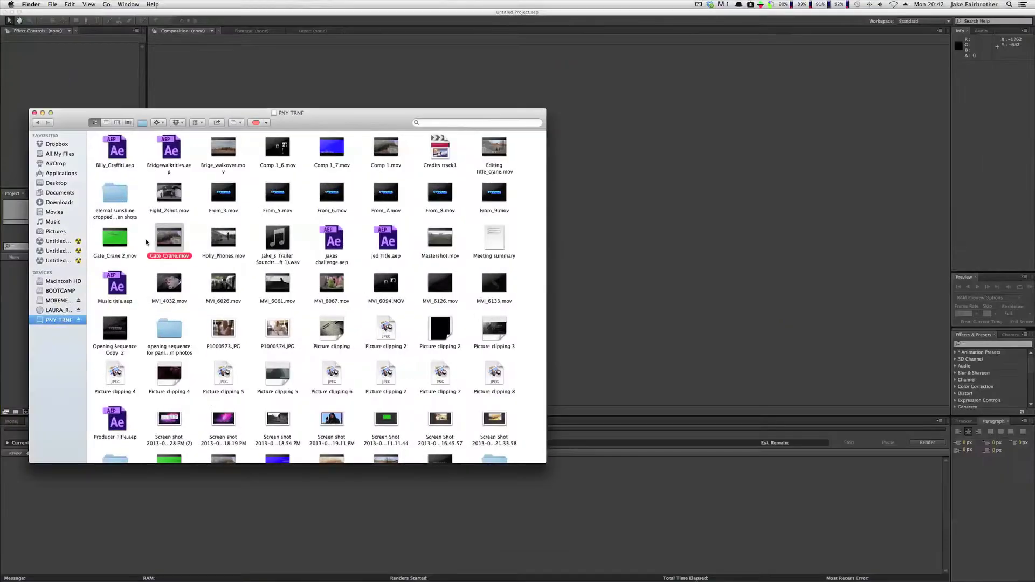
{"action": "mouse_move", "coordinate": [168, 245]}
{"action": "key", "text": "space"}
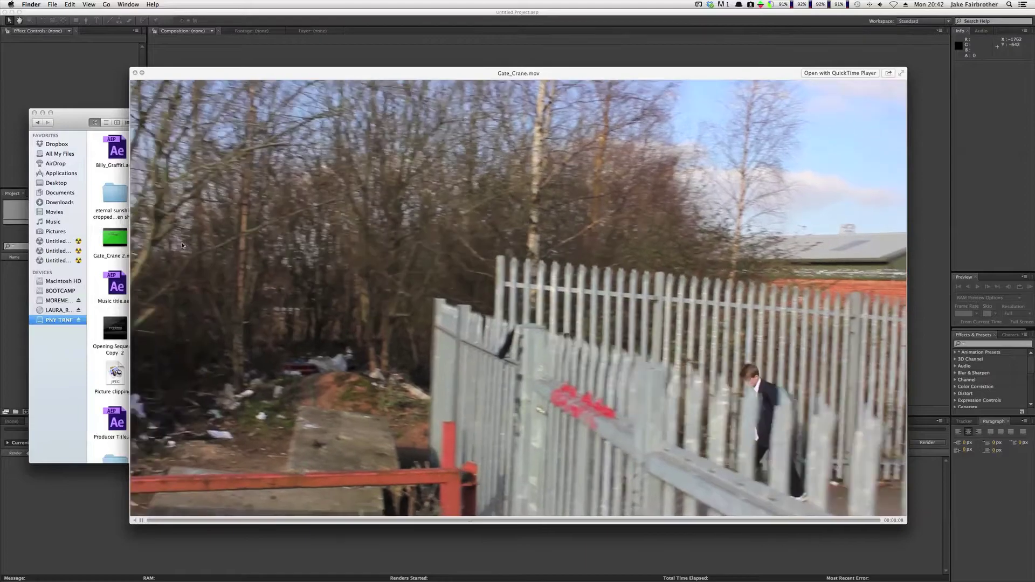
{"action": "key", "text": "space"}
Step: Import Gate_Crane.mov from the Finder window into the After Effects project
{"action": "left_click", "coordinate": [311, 123]}
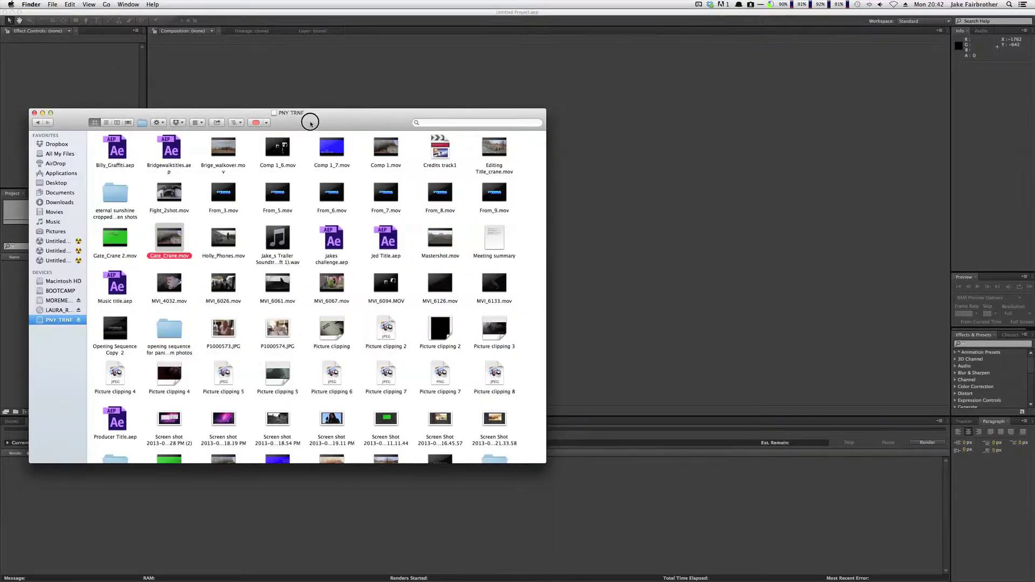
{"action": "left_click_drag", "start_coordinate": [310, 123], "coordinate": [522, 174]}
{"action": "left_click_drag", "start_coordinate": [381, 289], "coordinate": [68, 288]}
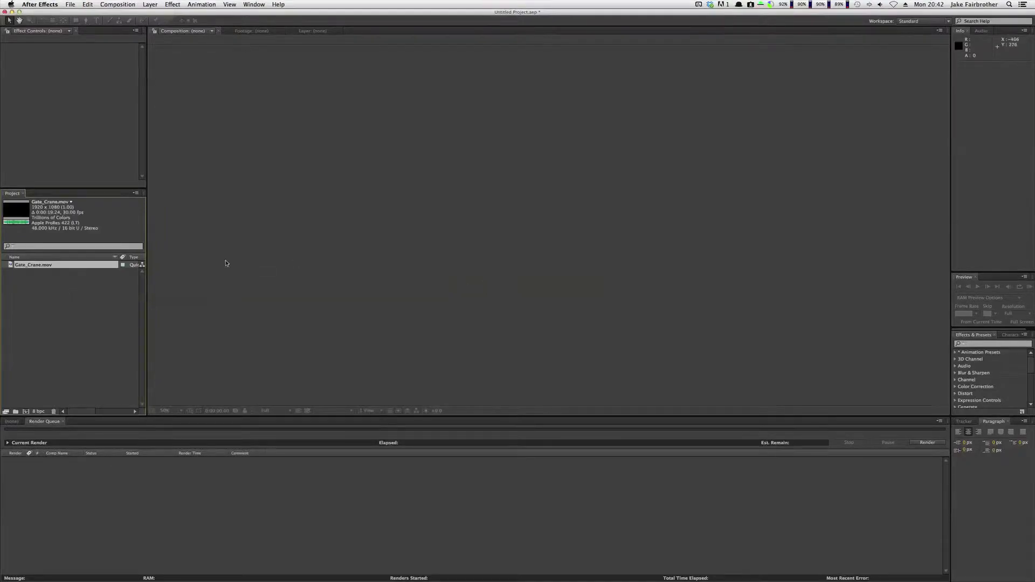
Step: Create an HDTV 1080 25 composition named "Title Raytrace" that uses the Ray-traced 3D renderer
{"action": "left_click", "coordinate": [118, 4]}
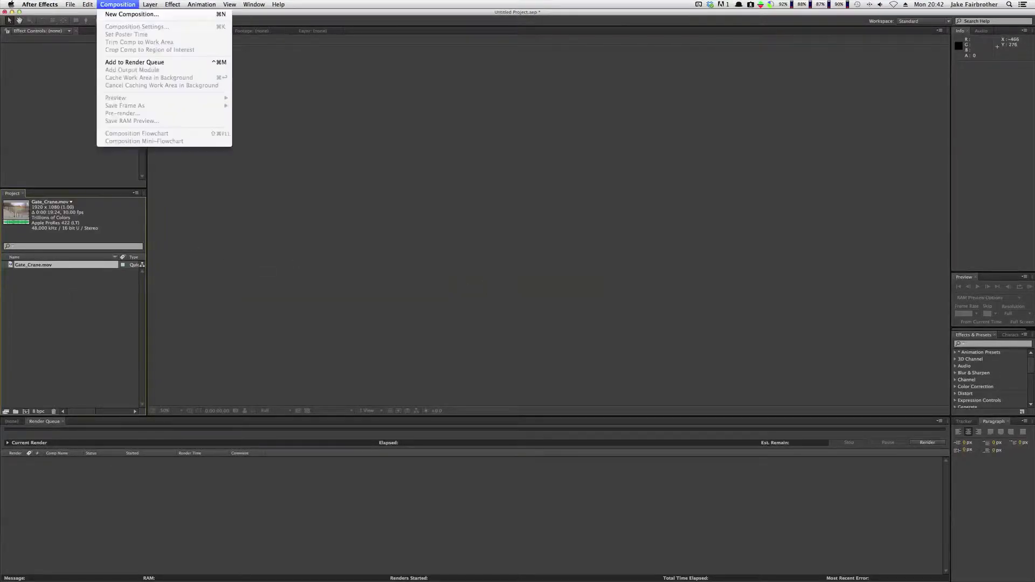
{"action": "left_click", "coordinate": [122, 16]}
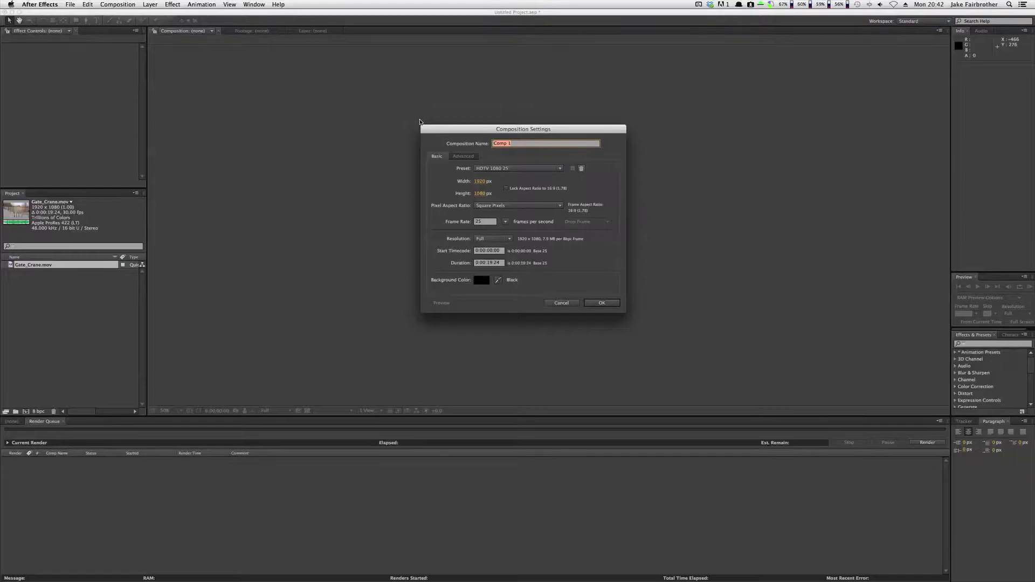
{"action": "type", "text": "Title Raytrace"}
{"action": "left_click", "coordinate": [599, 306]}
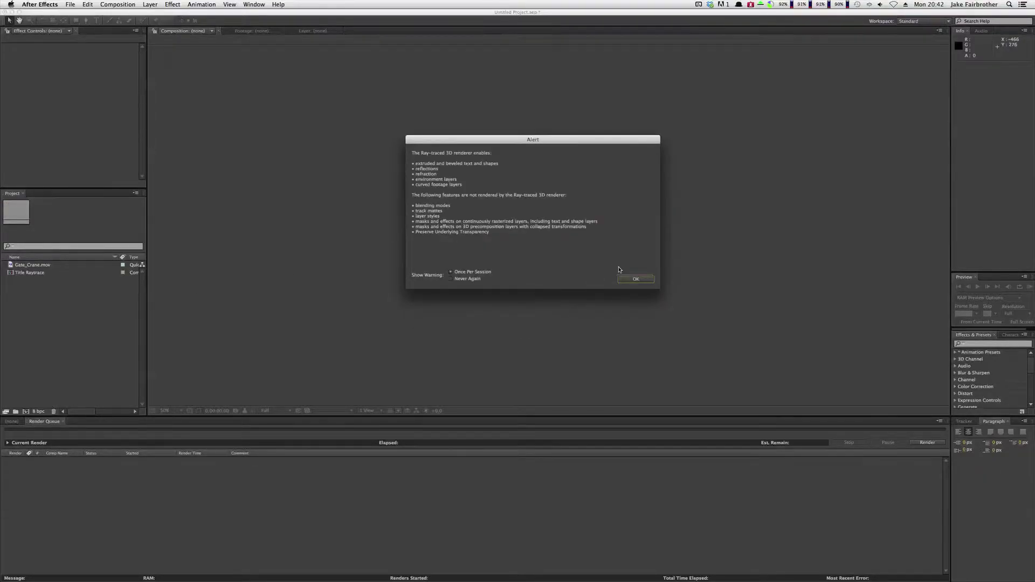
{"action": "left_click", "coordinate": [635, 278]}
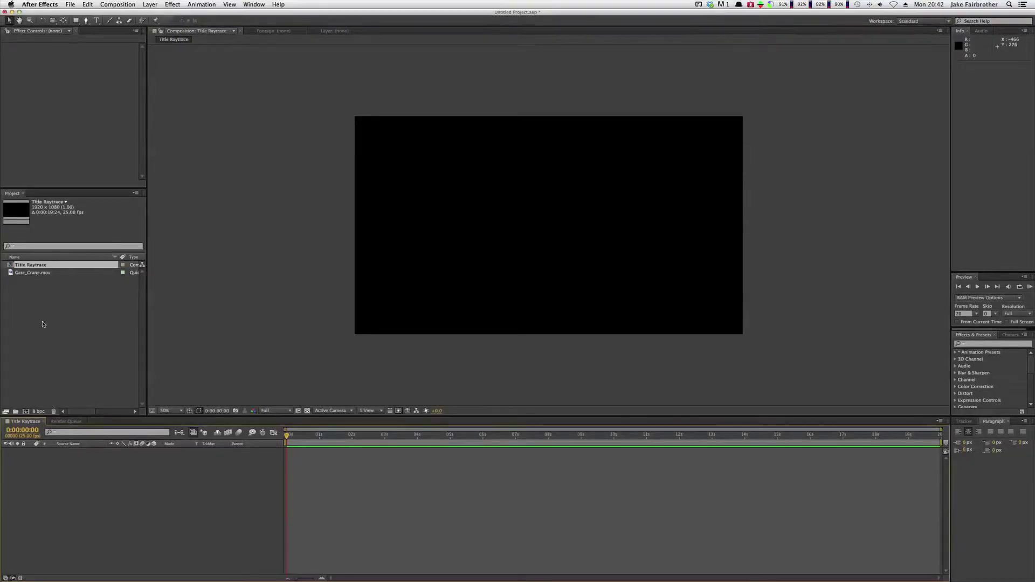
Step: Add Gate_Crane.mov to the composition's timeline, shift it about 1:15 earlier and trim its end at 0:00:12:23
{"action": "left_click", "coordinate": [27, 292]}
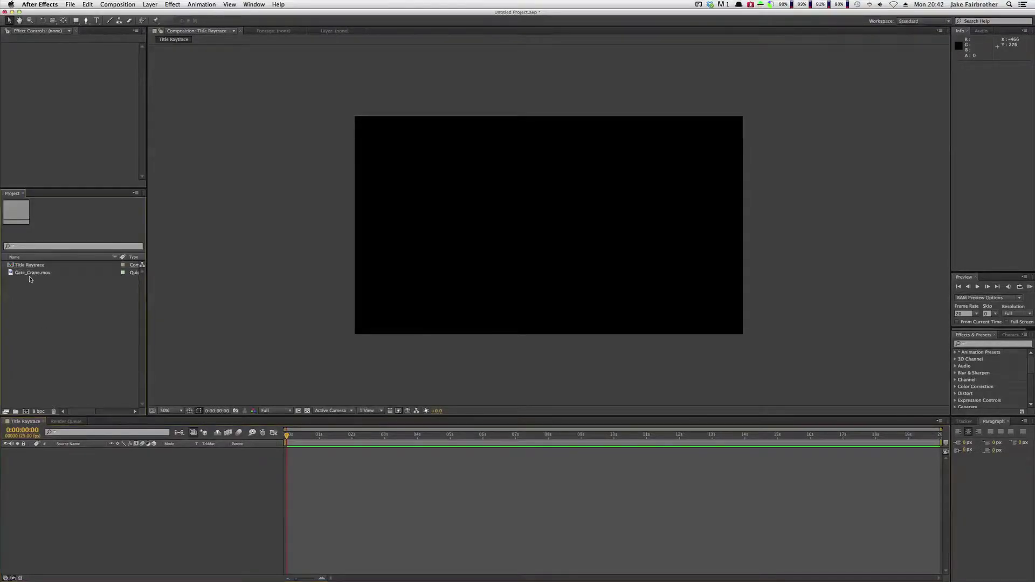
{"action": "left_click_drag", "start_coordinate": [30, 275], "coordinate": [75, 489]}
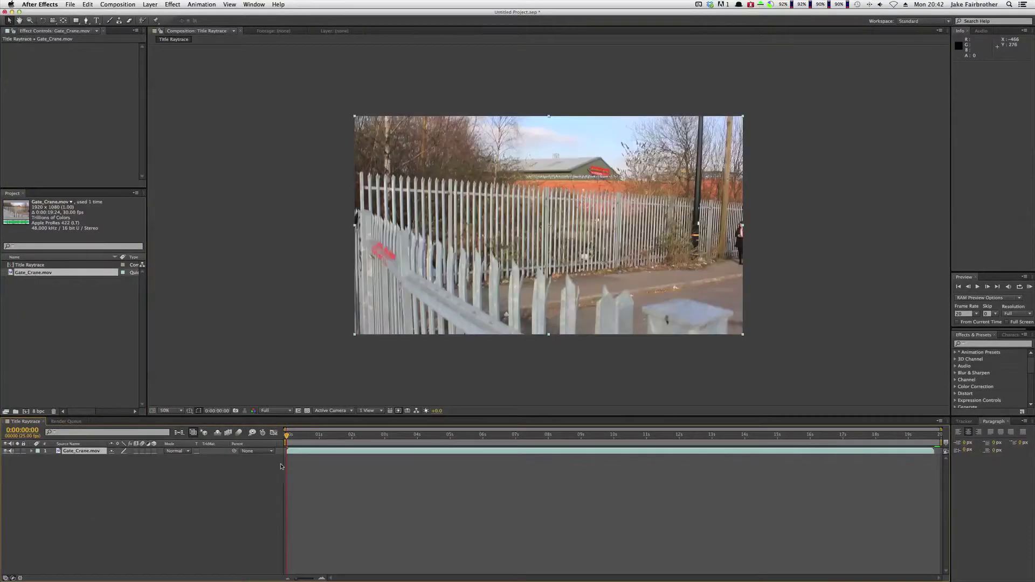
{"action": "left_click_drag", "start_coordinate": [323, 434], "coordinate": [712, 452]}
{"action": "left_click", "coordinate": [303, 435]}
{"action": "left_click_drag", "start_coordinate": [882, 451], "coordinate": [710, 452]}
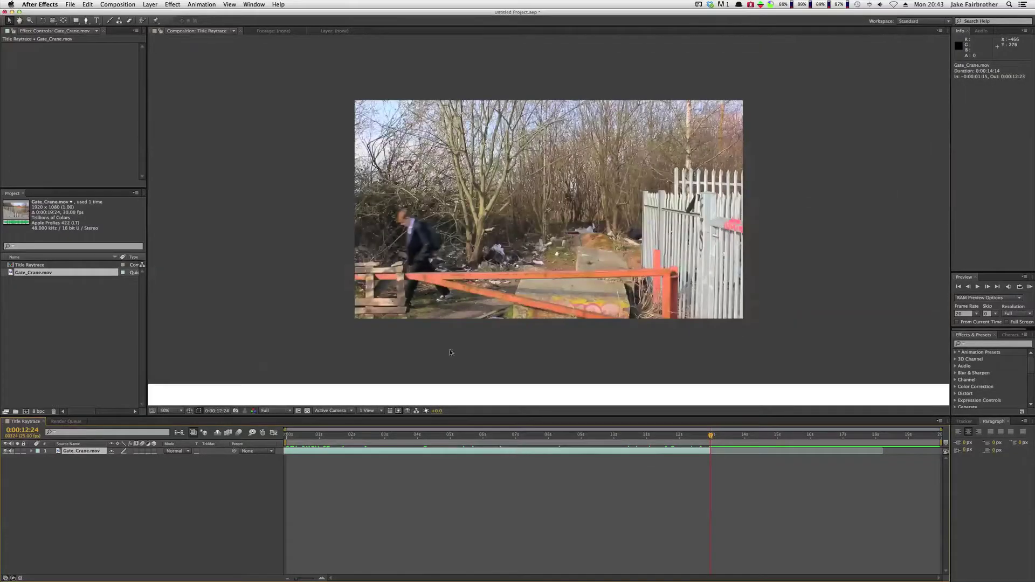
Step: Run Track Camera on the Gate_Crane.mov layer and return to the Title Raytrace composition view during the analysis
{"action": "left_click", "coordinate": [150, 4]}
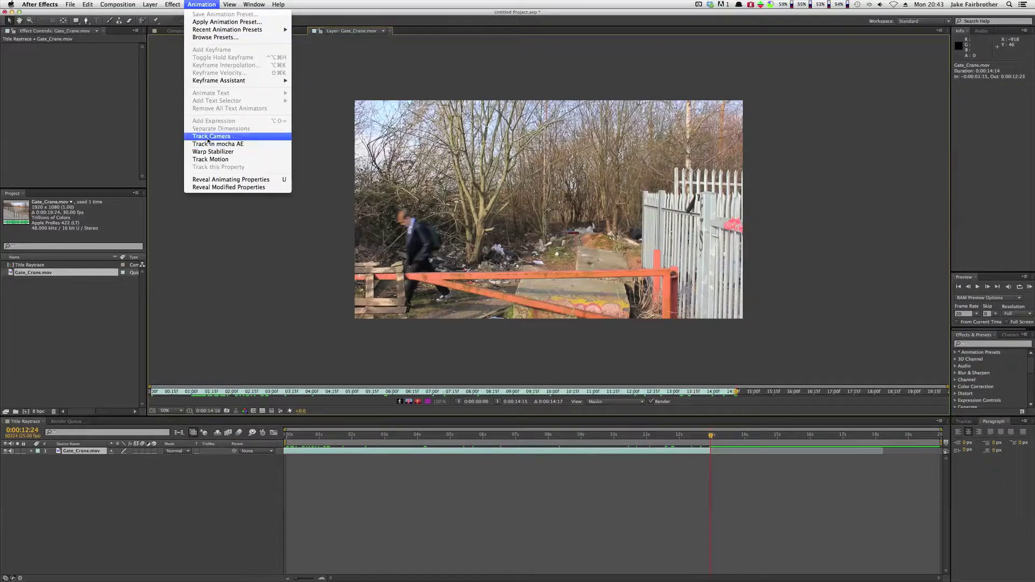
{"action": "left_click", "coordinate": [207, 137]}
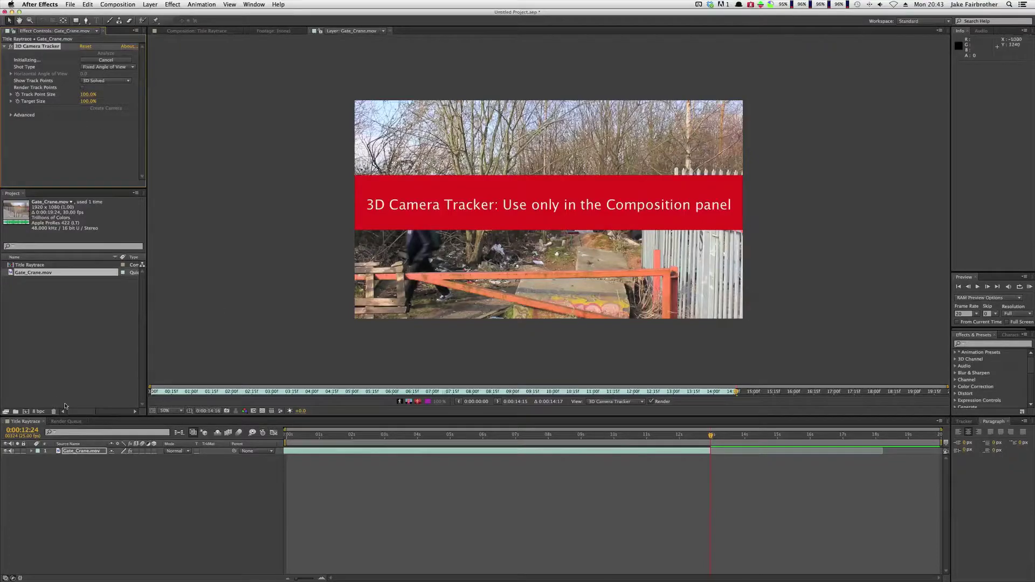
{"action": "left_click", "coordinate": [226, 31]}
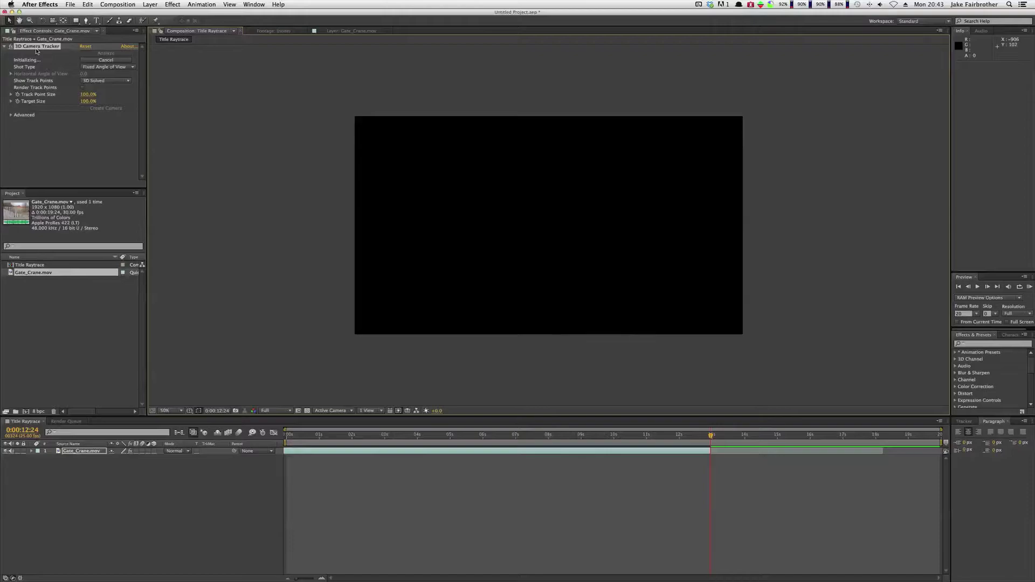
{"action": "left_click", "coordinate": [81, 451]}
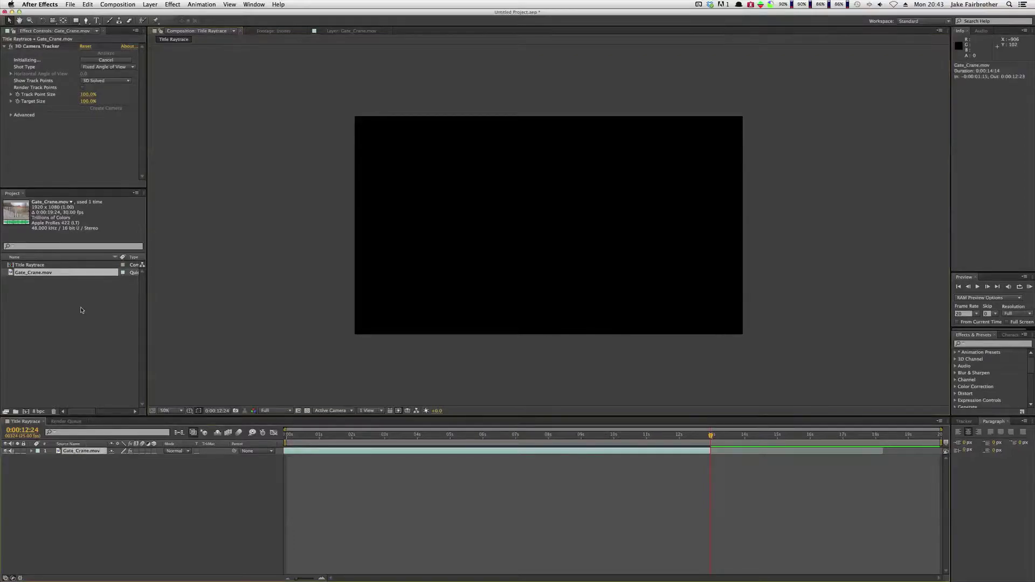
{"action": "left_click", "coordinate": [183, 75]}
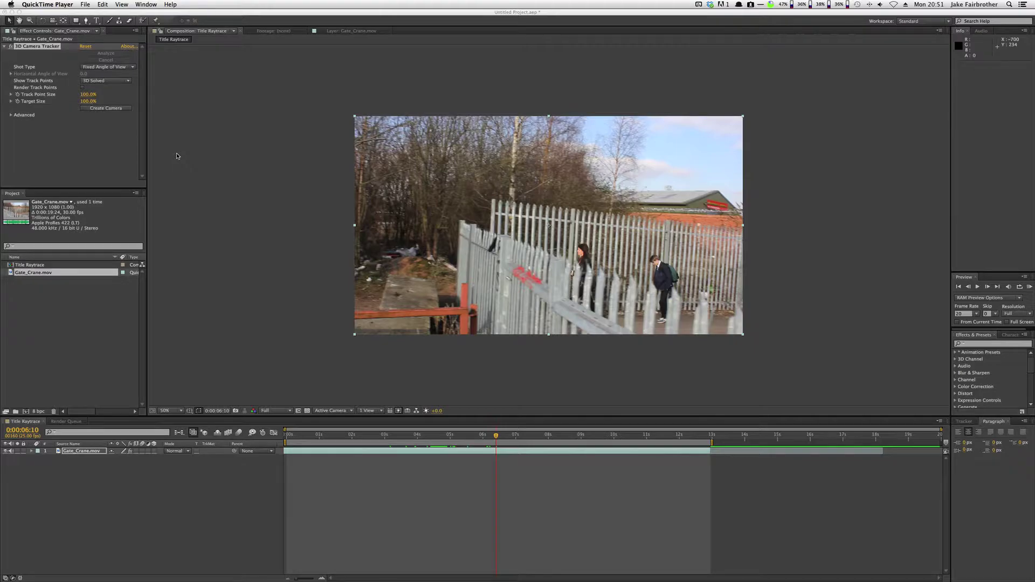
Step: Scrub the tracked footage back to about 0:00:03:05 and play a short stretch to review it
{"action": "left_click", "coordinate": [121, 129]}
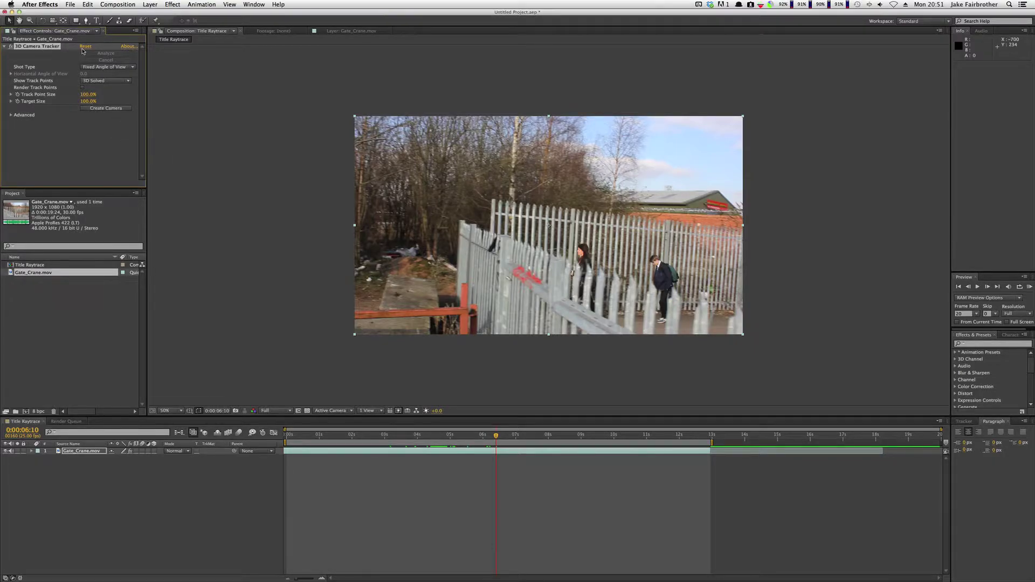
{"action": "left_click", "coordinate": [467, 438]}
{"action": "left_click_drag", "start_coordinate": [466, 439], "coordinate": [392, 438]}
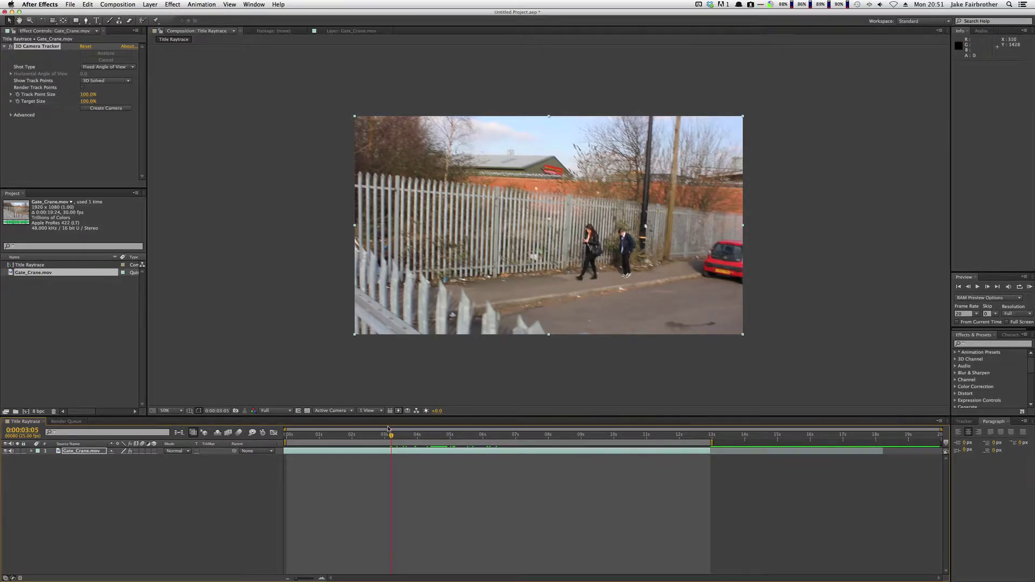
{"action": "key", "text": "space"}
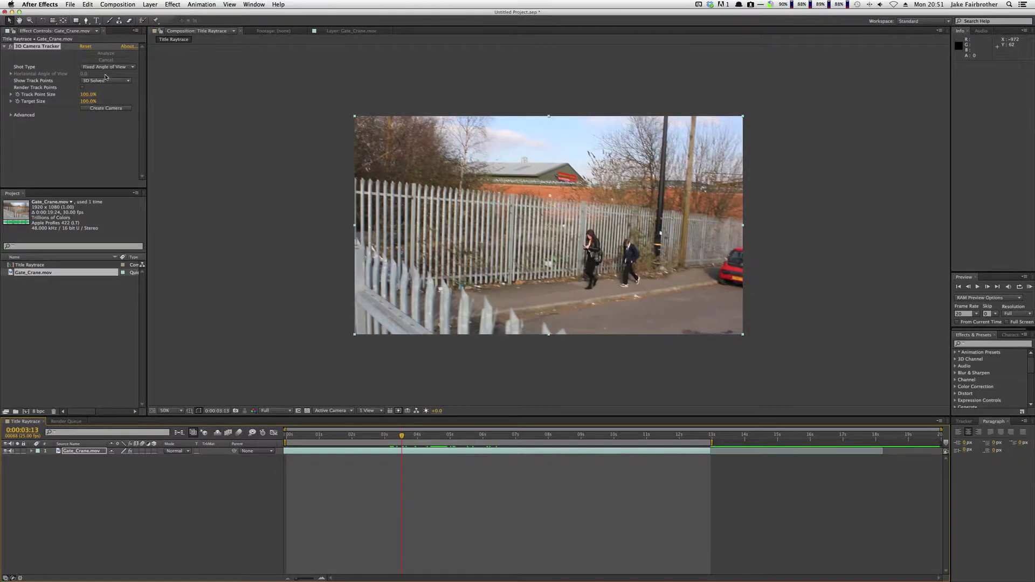
Step: Display the 3D Camera Tracker's track points as 2D Source for comparison, and restore the 3D Solved display
{"action": "left_click", "coordinate": [106, 80]}
{"action": "left_click", "coordinate": [106, 88]}
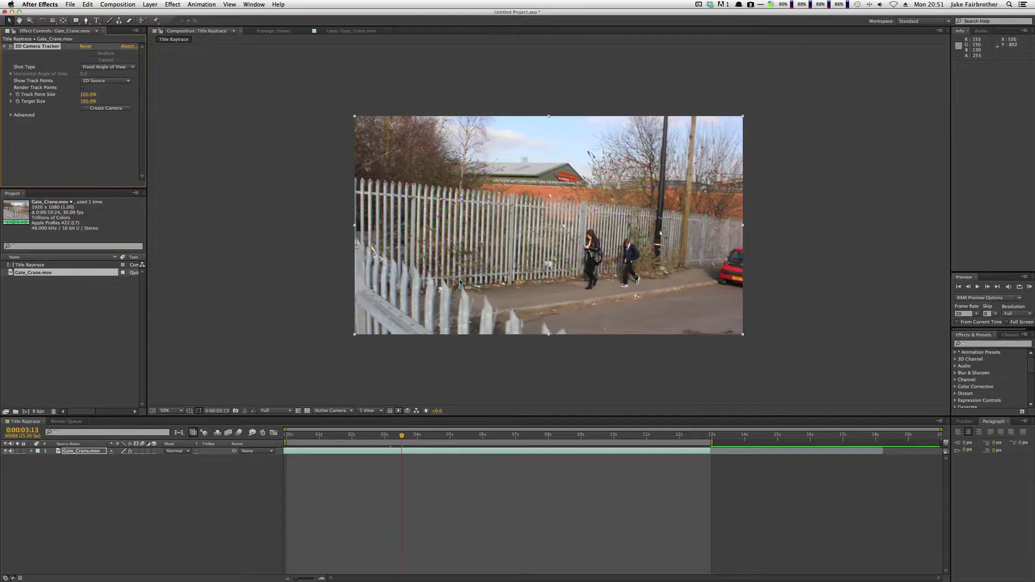
{"action": "key", "text": "ctrl+Up"}
{"action": "key", "text": "ctrl+Up"}
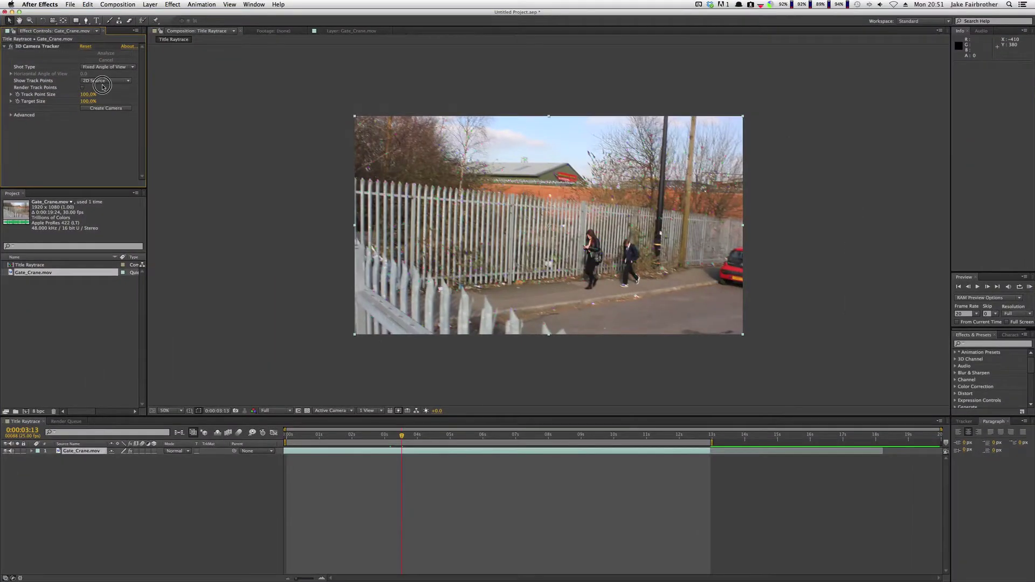
{"action": "left_click", "coordinate": [105, 80]}
{"action": "left_click", "coordinate": [104, 96]}
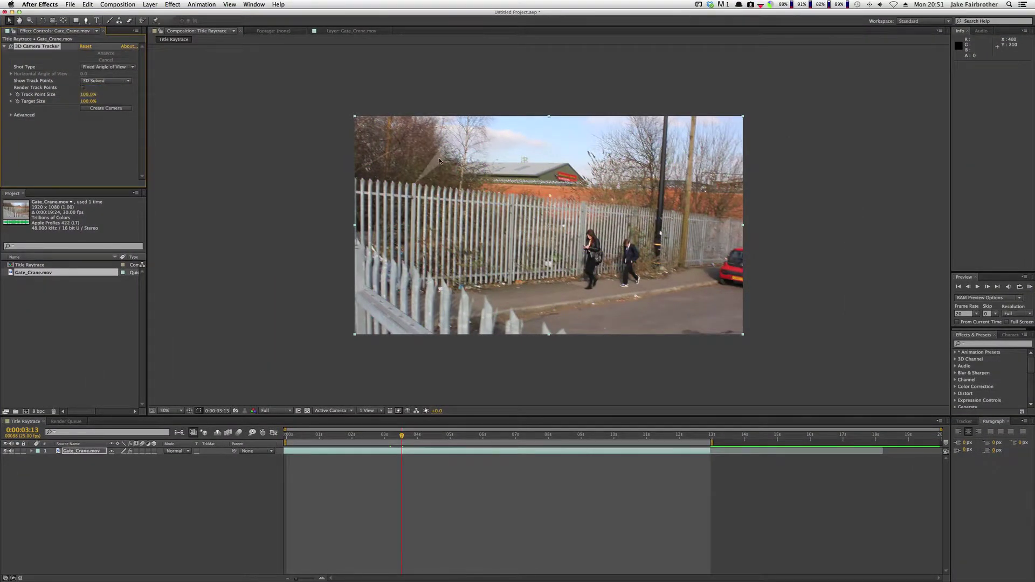
Step: Inspect the tracked footage at several magnifications and fit the composition view to the viewer
{"action": "key", "text": "period"}
{"action": "key", "text": "period"}
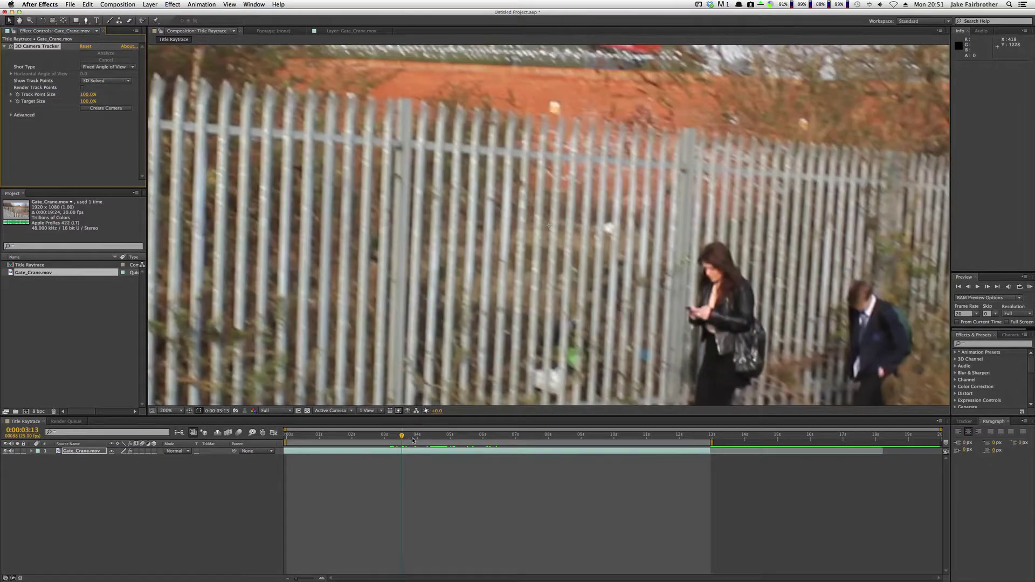
{"action": "key", "text": "comma"}
{"action": "key", "text": "comma"}
{"action": "key", "text": "comma"}
{"action": "key", "text": "comma"}
{"action": "key", "text": "comma"}
{"action": "key", "text": "comma"}
{"action": "key", "text": "slash"}
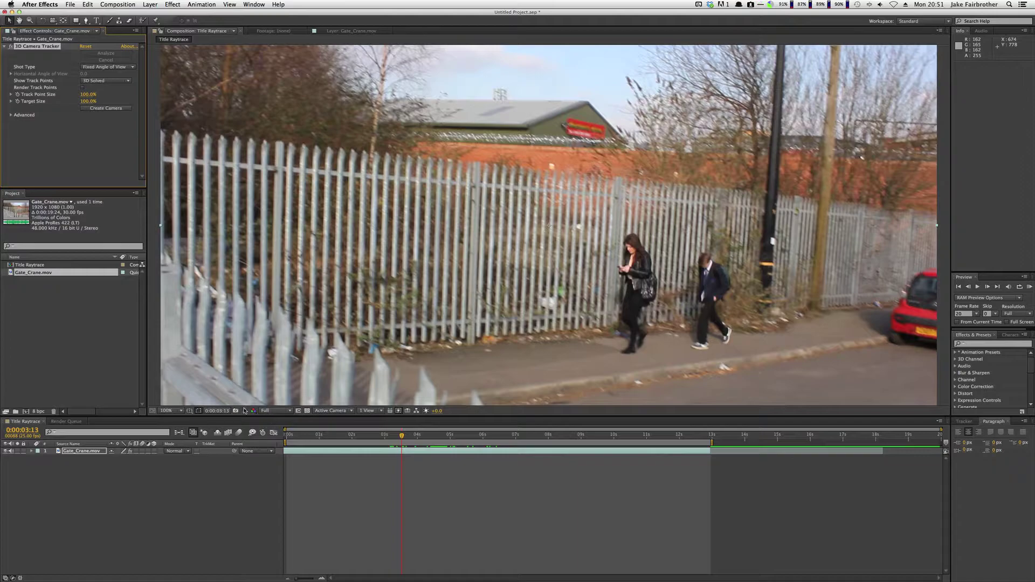
{"action": "left_click", "coordinate": [168, 411]}
{"action": "left_click", "coordinate": [174, 420]}
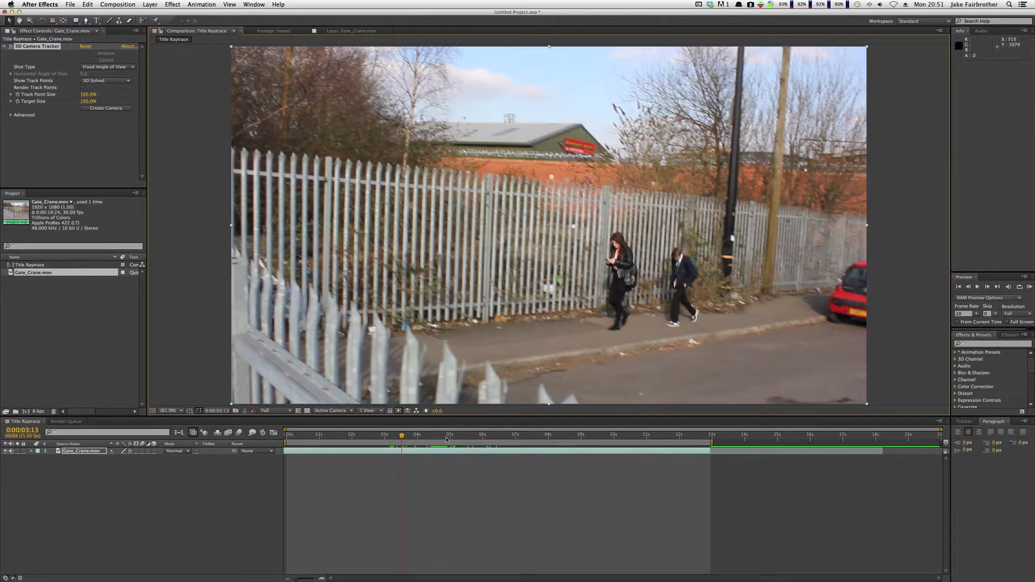
Step: Create a text layer and camera at 0:00:04:24 from the track points along the top of the back fence
{"action": "left_click_drag", "start_coordinate": [447, 436], "coordinate": [449, 435]}
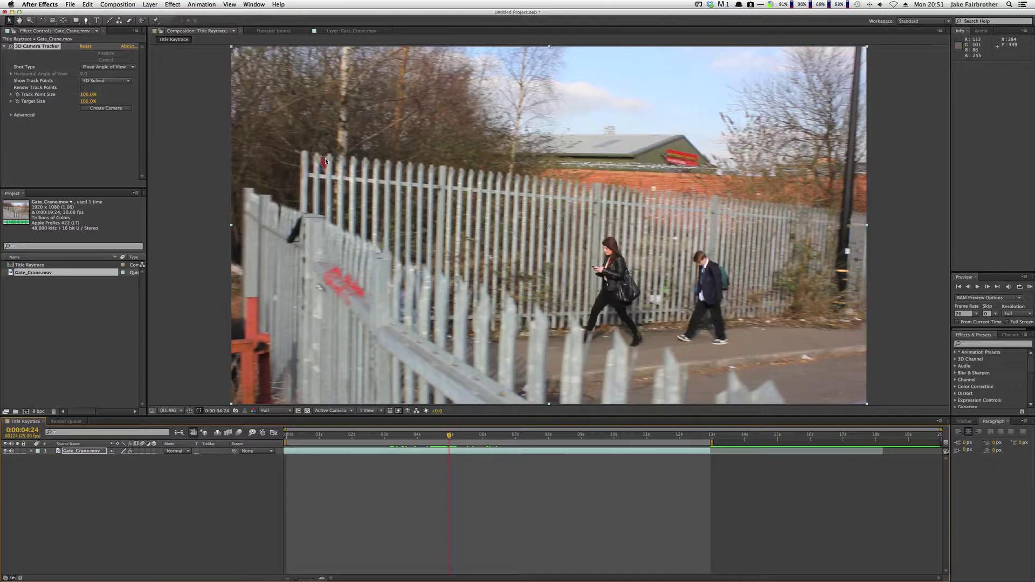
{"action": "right_click", "coordinate": [383, 171]}
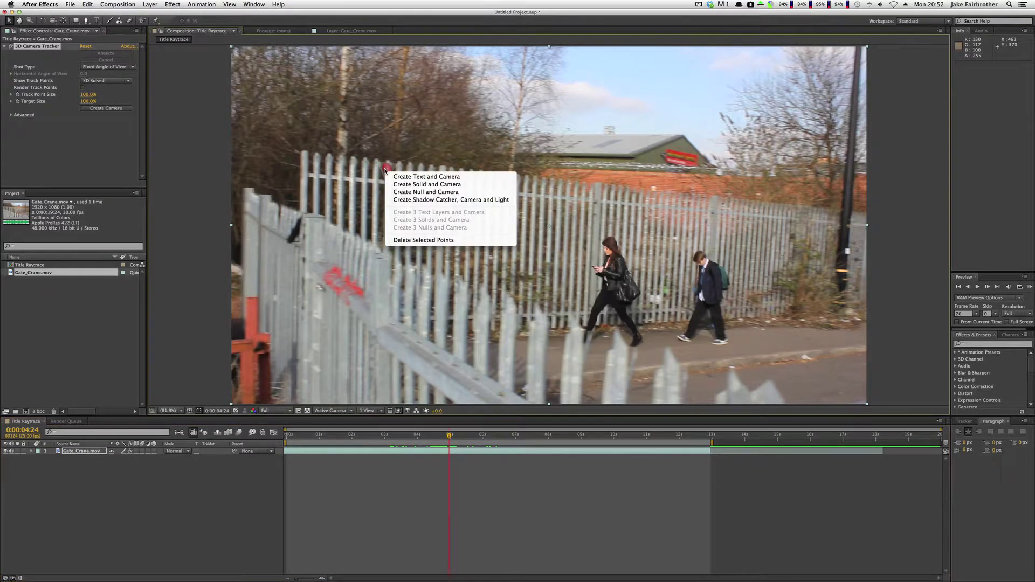
{"action": "left_click", "coordinate": [414, 177]}
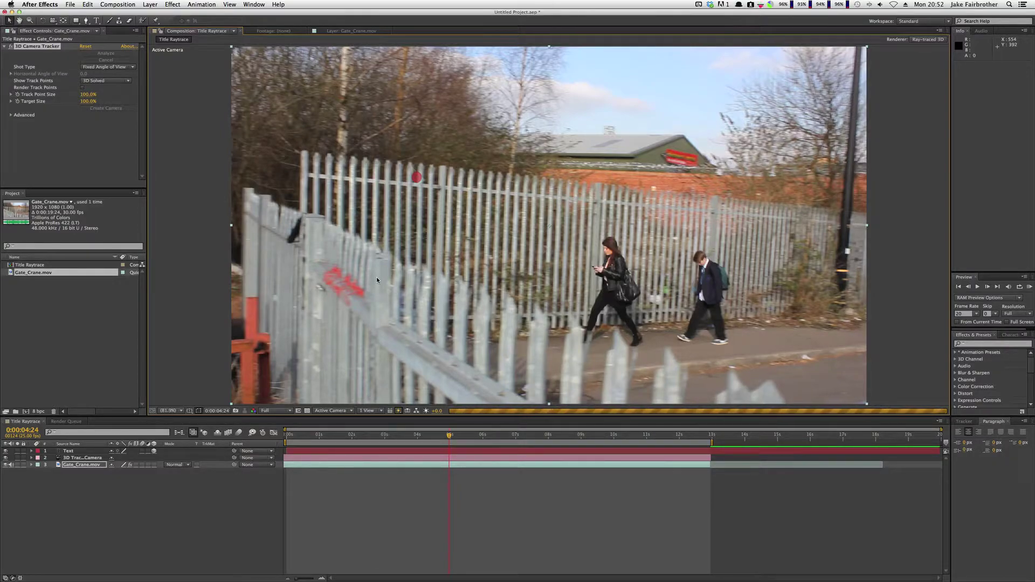
Step: Set the composition's preview resolution to Half and open the new text above the fence for editing
{"action": "left_click", "coordinate": [277, 415]}
{"action": "left_click", "coordinate": [280, 439]}
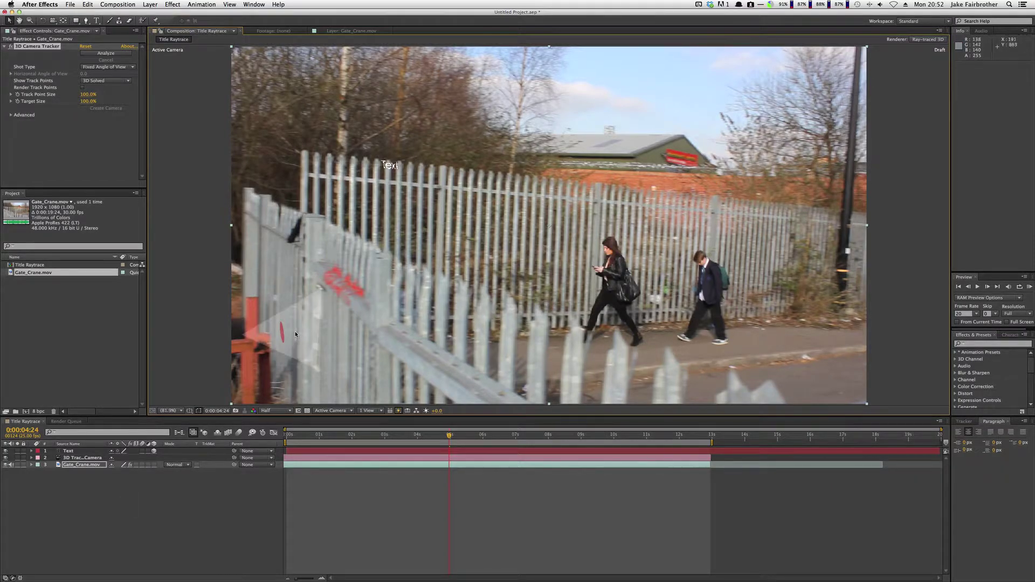
{"action": "double_click", "coordinate": [398, 168]}
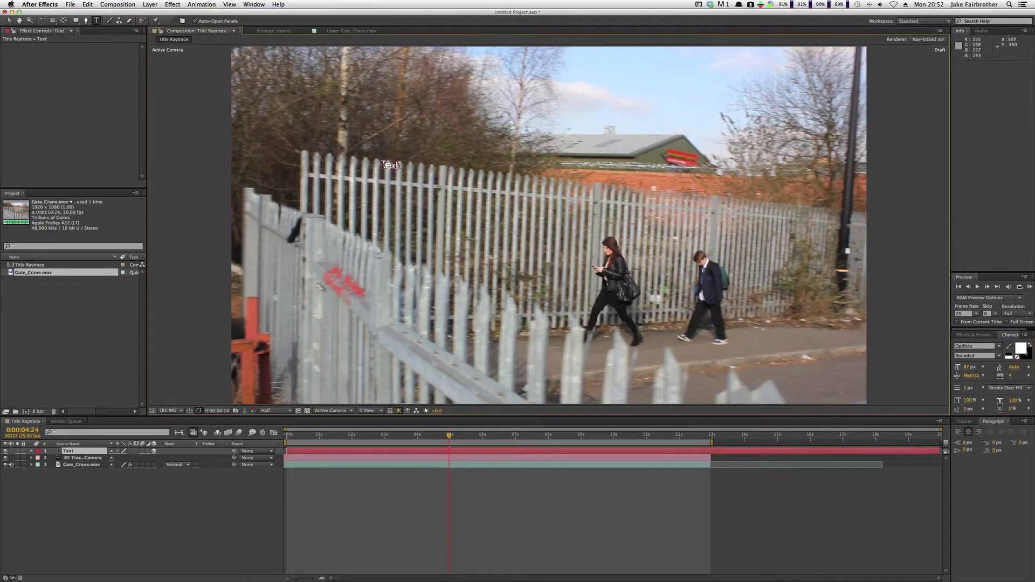
{"action": "key", "text": "F4"}
Step: Change the Title Raytrace composition's renderer to Classic 3D
{"action": "left_click", "coordinate": [938, 39]}
{"action": "left_click", "coordinate": [925, 40]}
{"action": "left_click", "coordinate": [507, 200]}
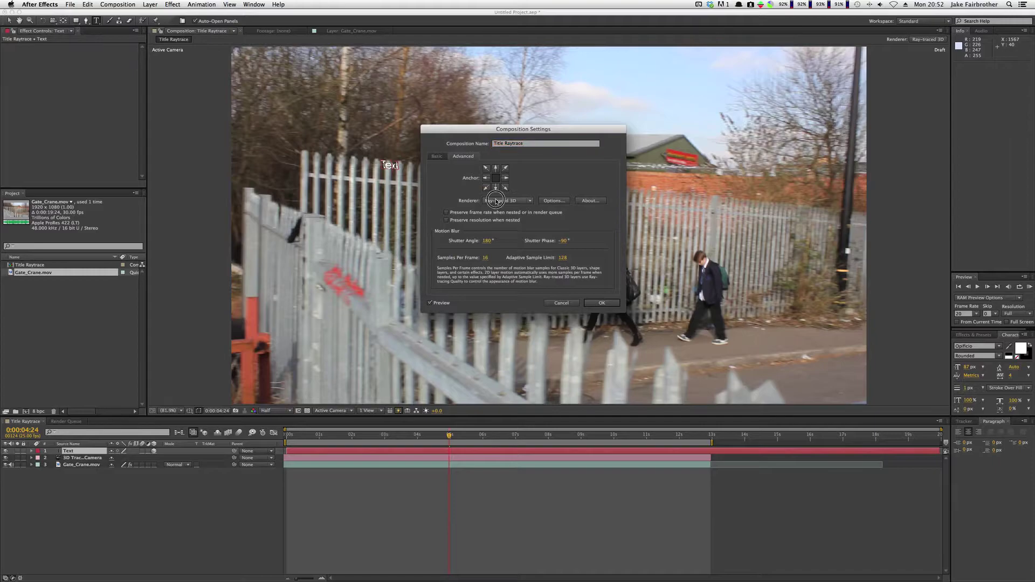
{"action": "left_click", "coordinate": [504, 193]}
{"action": "left_click", "coordinate": [602, 303]}
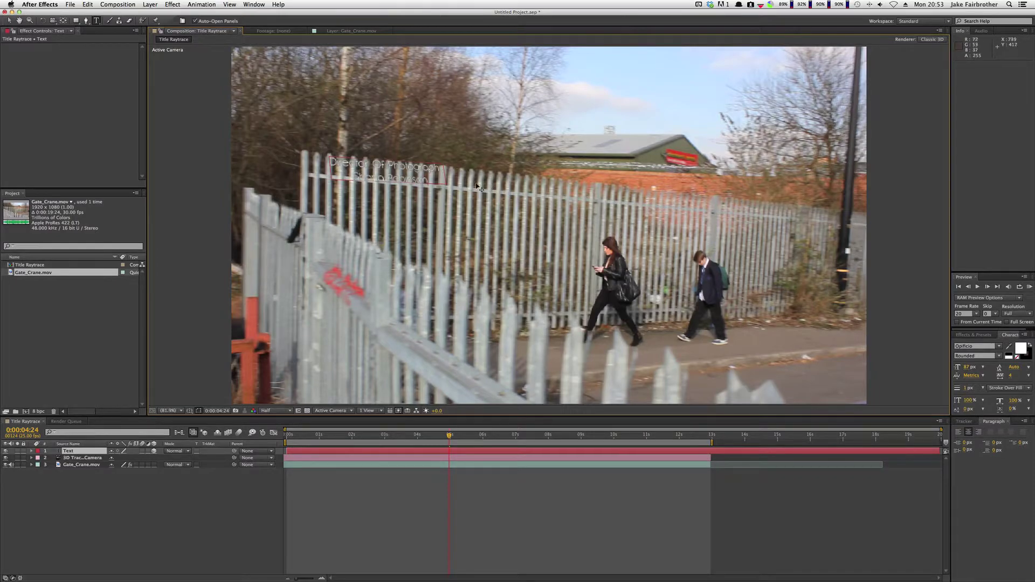
Step: Enlarge the person's name on the second line of the title to a font size of 128 px
{"action": "left_click_drag", "start_coordinate": [435, 182], "coordinate": [277, 162]}
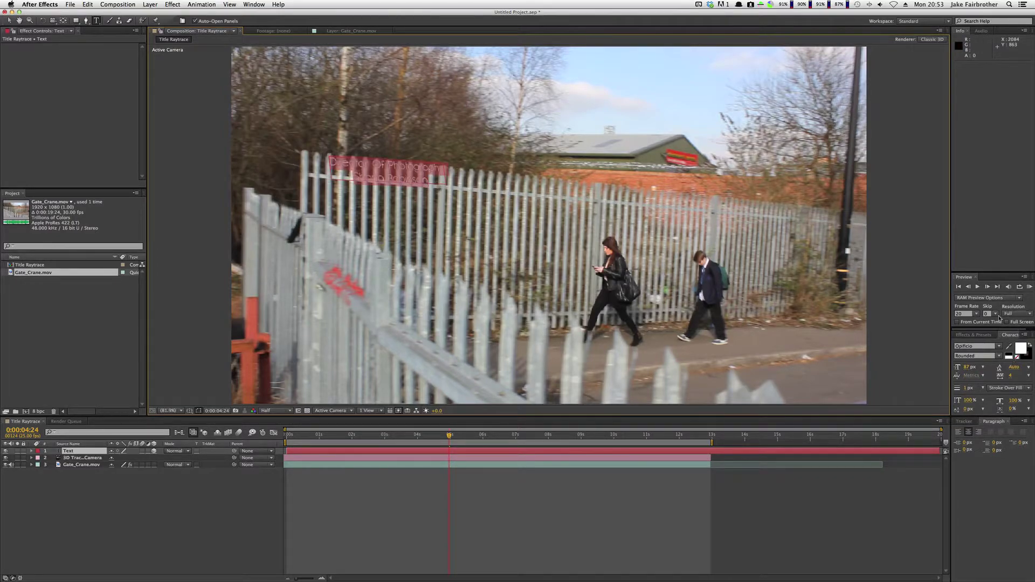
{"action": "left_click", "coordinate": [999, 347]}
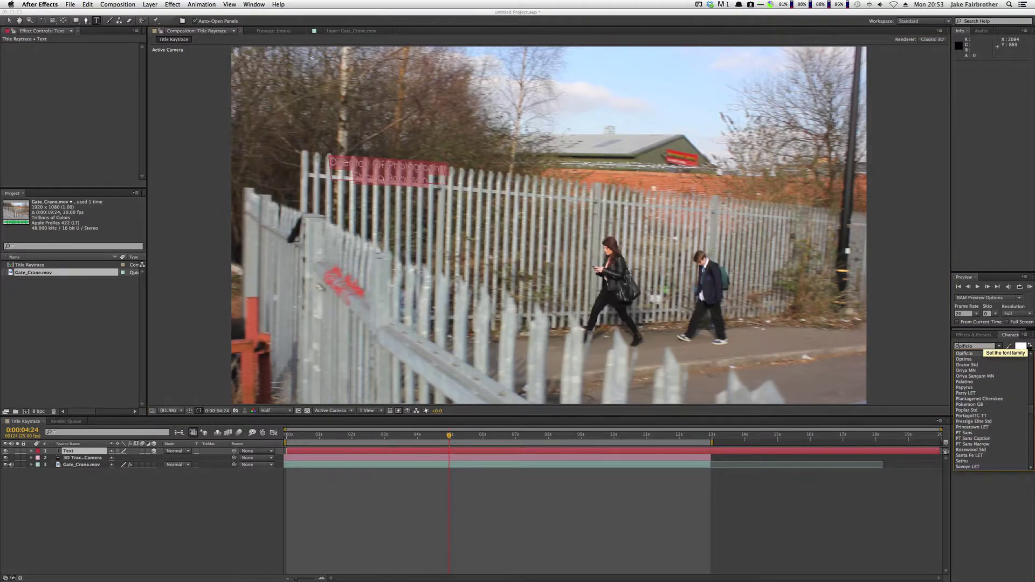
{"action": "left_click", "coordinate": [1009, 345]}
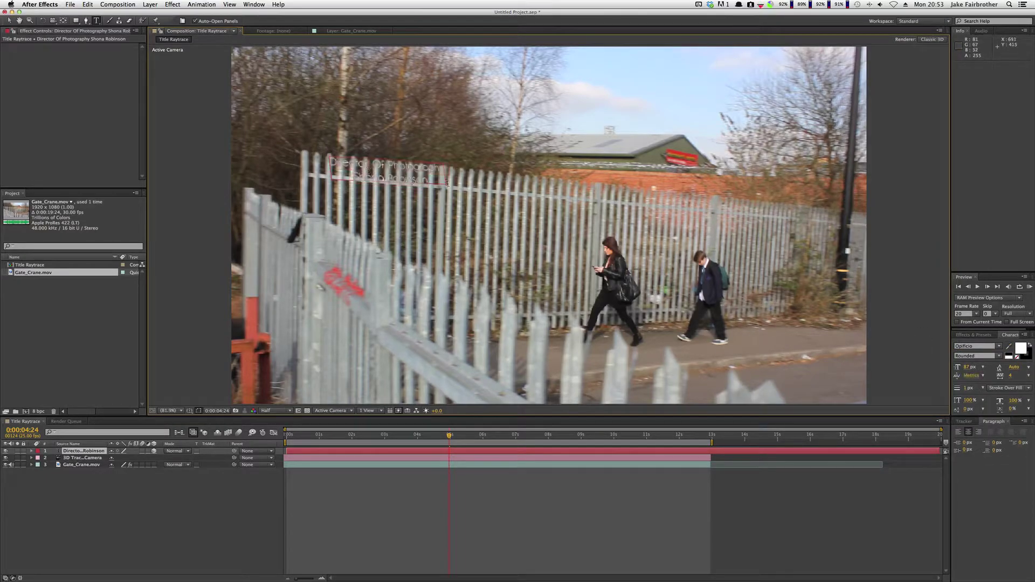
{"action": "mouse_move", "coordinate": [369, 180]}
{"action": "left_mouse_down"}
{"action": "mouse_move", "coordinate": [429, 180]}
{"action": "mouse_move", "coordinate": [354, 180]}
{"action": "left_mouse_up"}
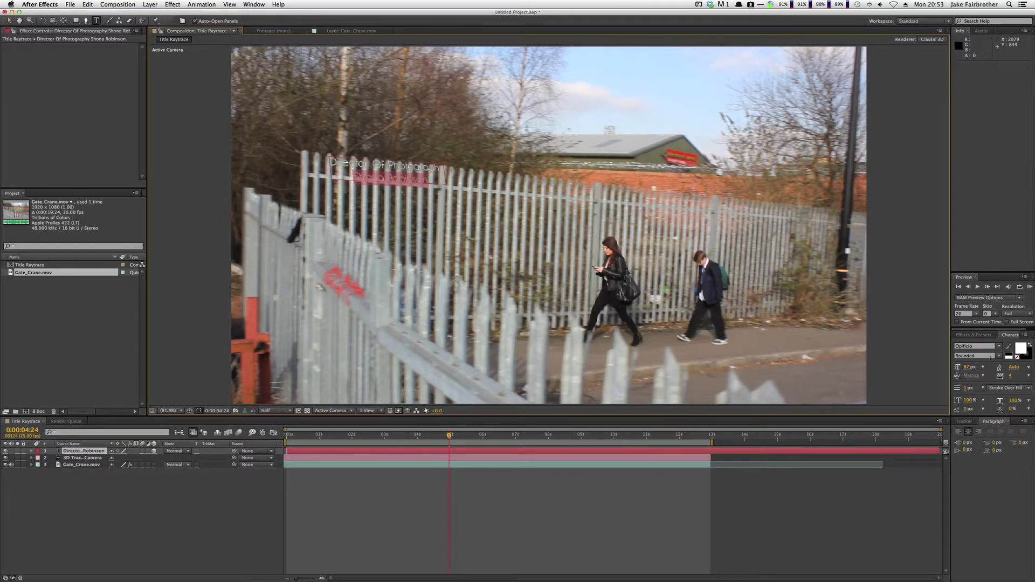
{"action": "left_click_drag", "start_coordinate": [970, 366], "coordinate": [982, 367]}
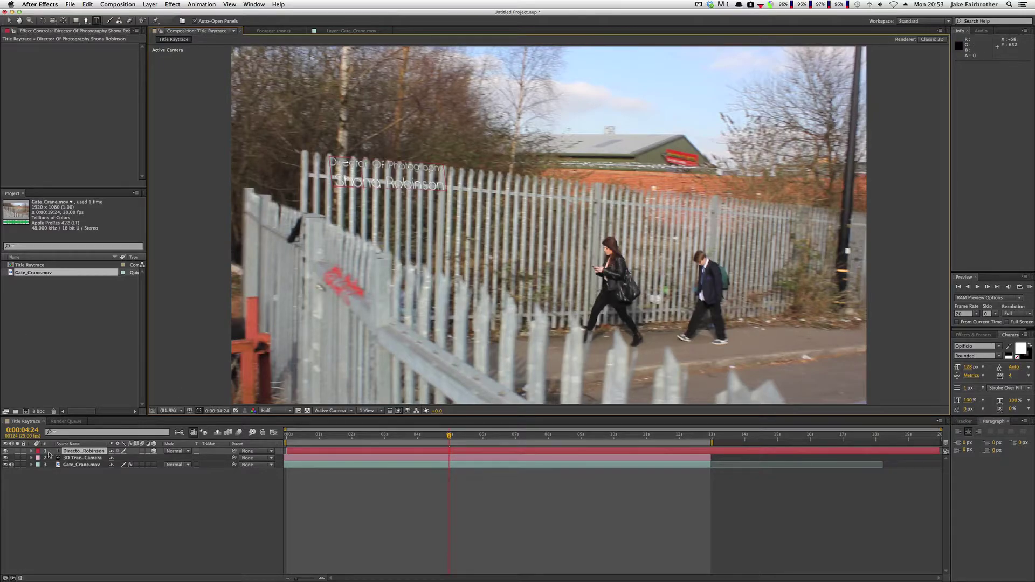
Step: Try the title with its 3D layer switch turned off, and undo the change
{"action": "left_click", "coordinate": [153, 451]}
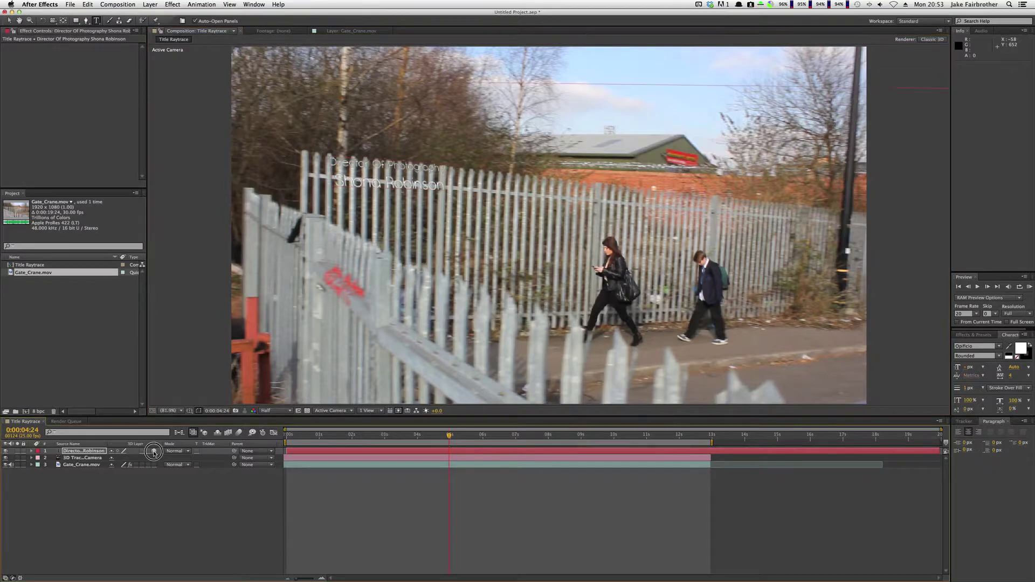
{"action": "key", "text": "comma"}
{"action": "key", "text": "comma"}
{"action": "key", "text": "comma"}
{"action": "key", "text": "comma"}
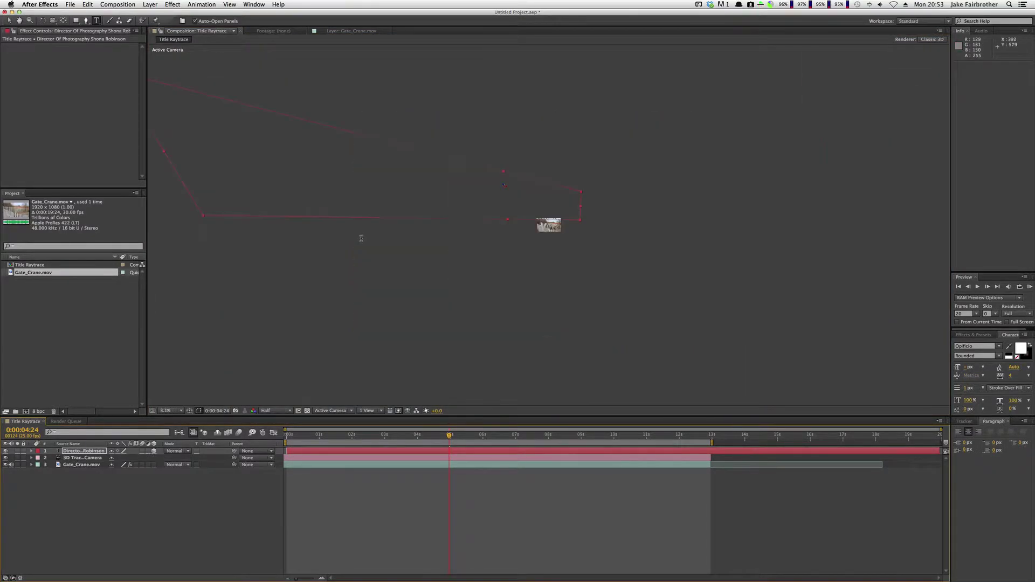
{"action": "key", "text": "super+z"}
{"action": "key", "text": "super+z"}
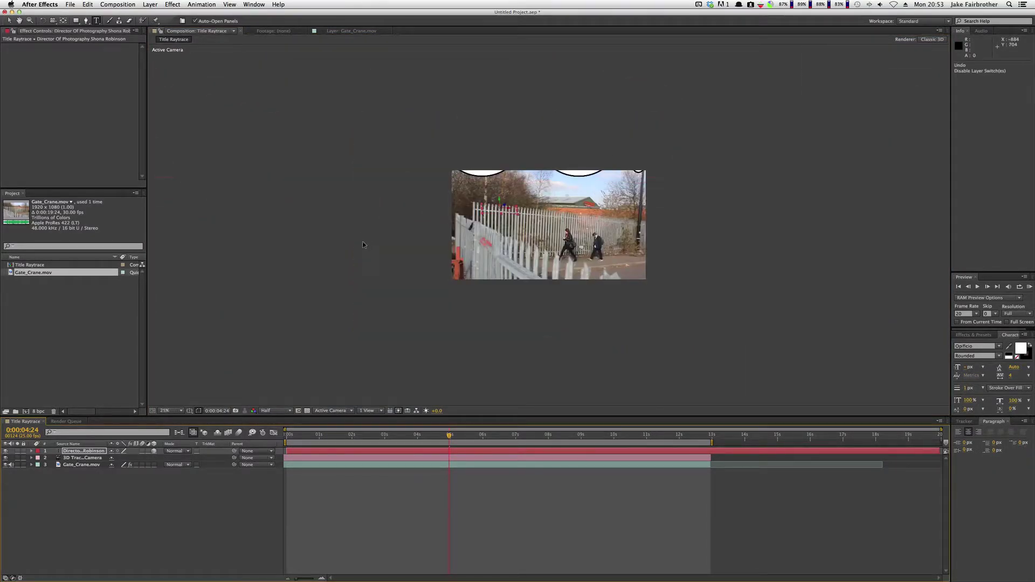
{"action": "key", "text": "period"}
{"action": "key", "text": "period"}
{"action": "key", "text": "period"}
{"action": "key", "text": "period"}
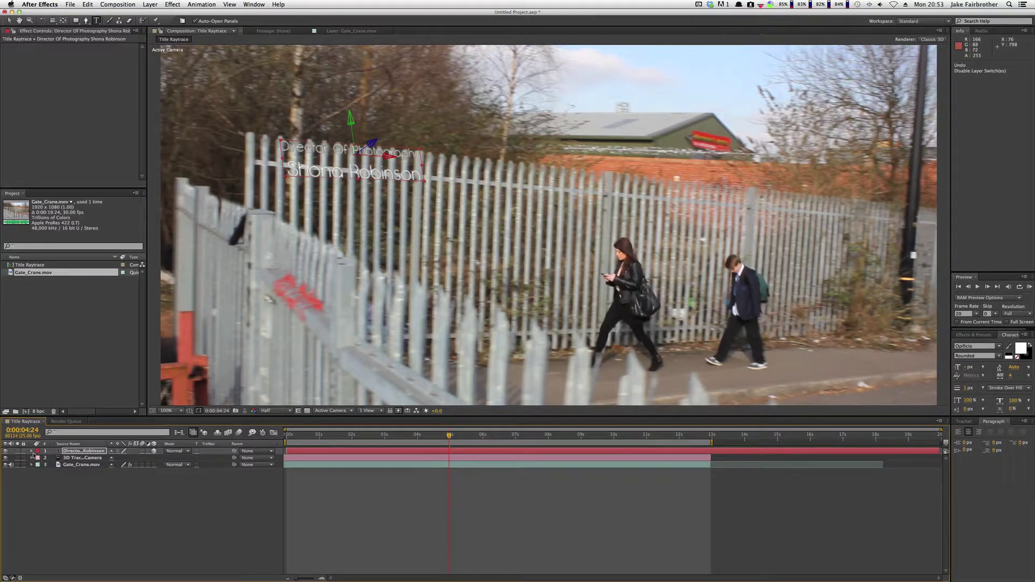
Step: Rotate the title layer to X 20°, Y 6° and Z 1°, and scale it up to 1788.4%
{"action": "key", "text": "s"}
{"action": "key", "text": "shift+p"}
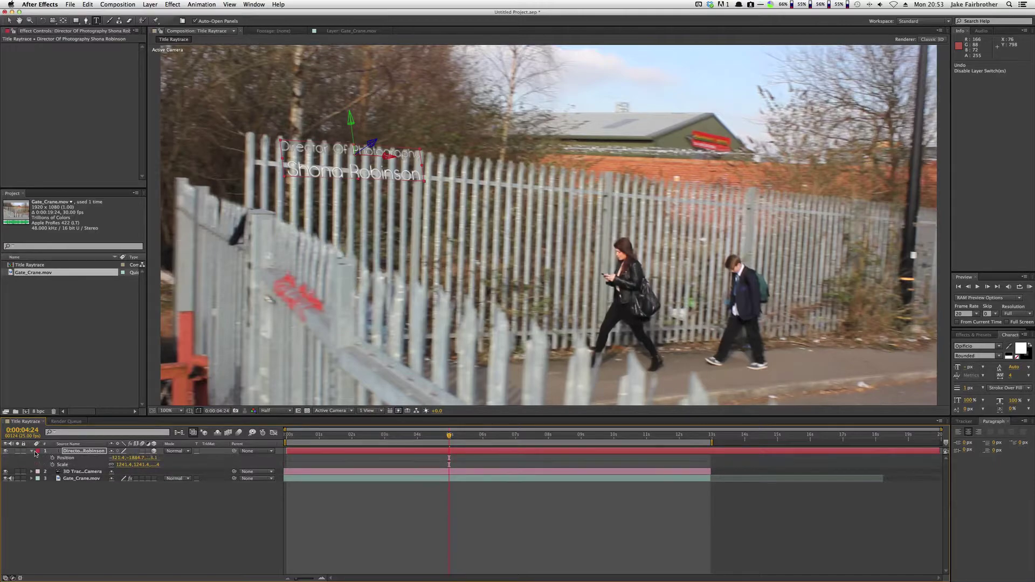
{"action": "key", "text": "shift+r"}
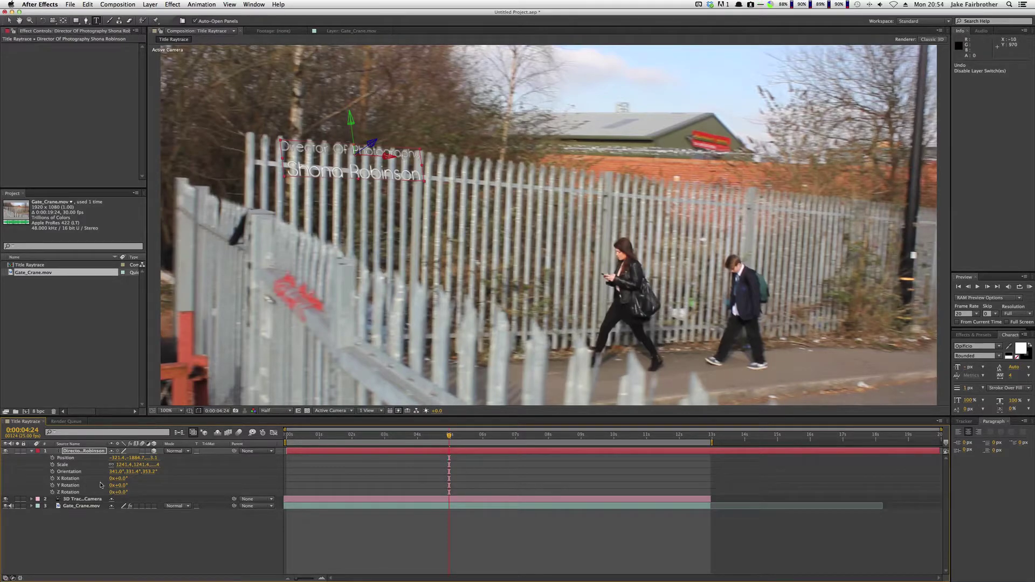
{"action": "left_click_drag", "start_coordinate": [120, 482], "coordinate": [128, 480]}
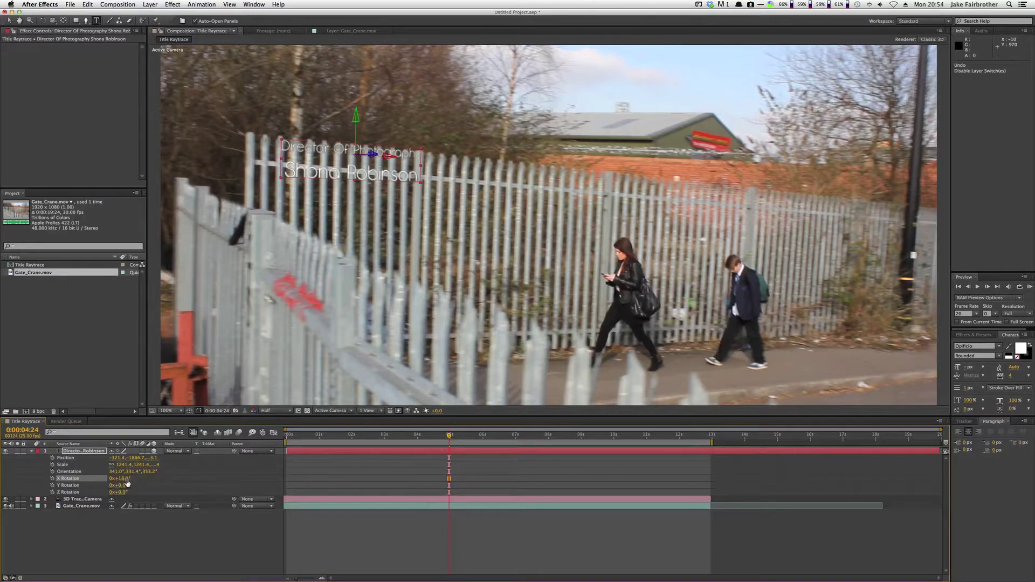
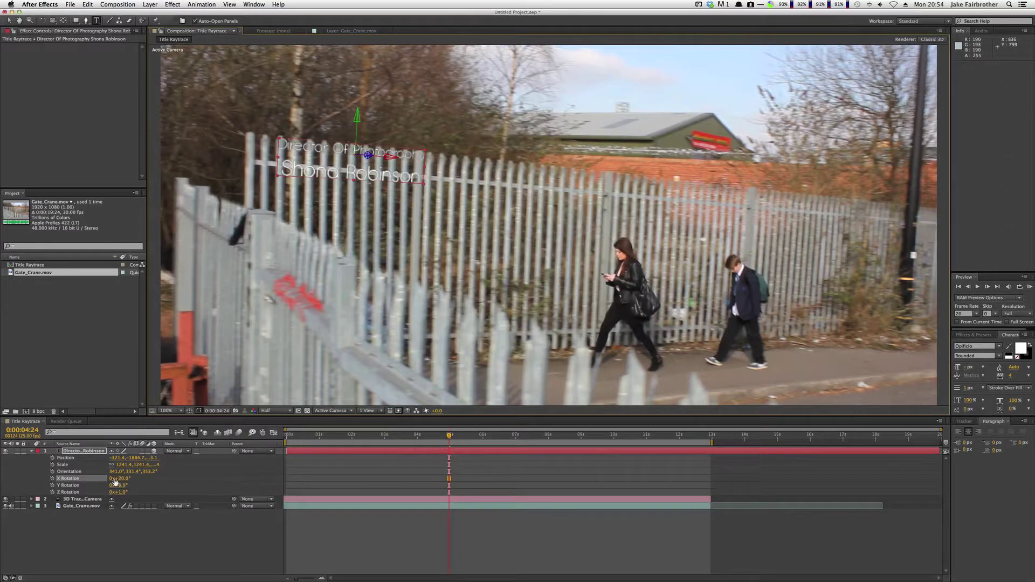
{"action": "left_click_drag", "start_coordinate": [124, 465], "coordinate": [343, 466]}
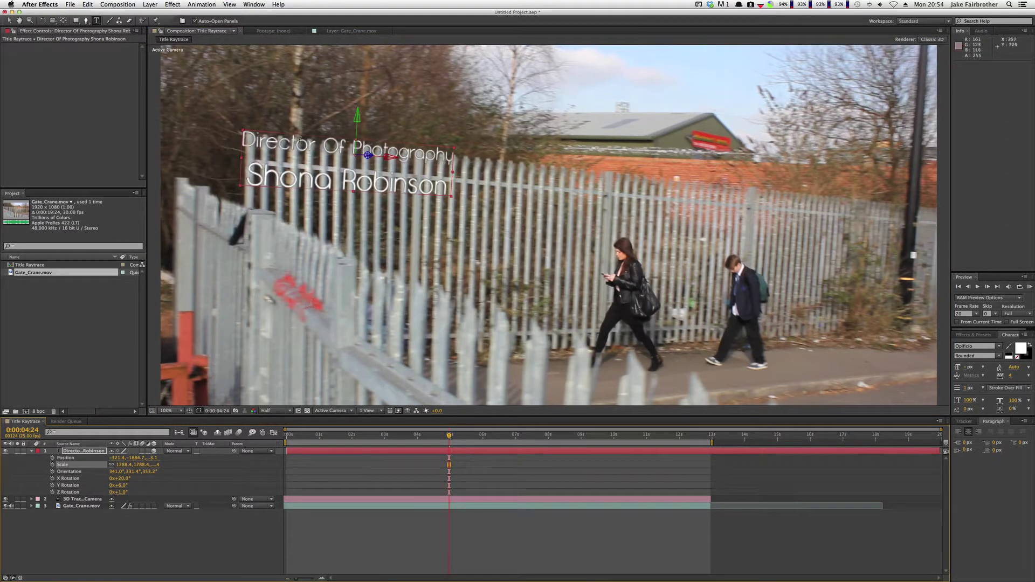
Step: Move the title up so that it sits just above the top of the back fence
{"action": "key", "text": "a"}
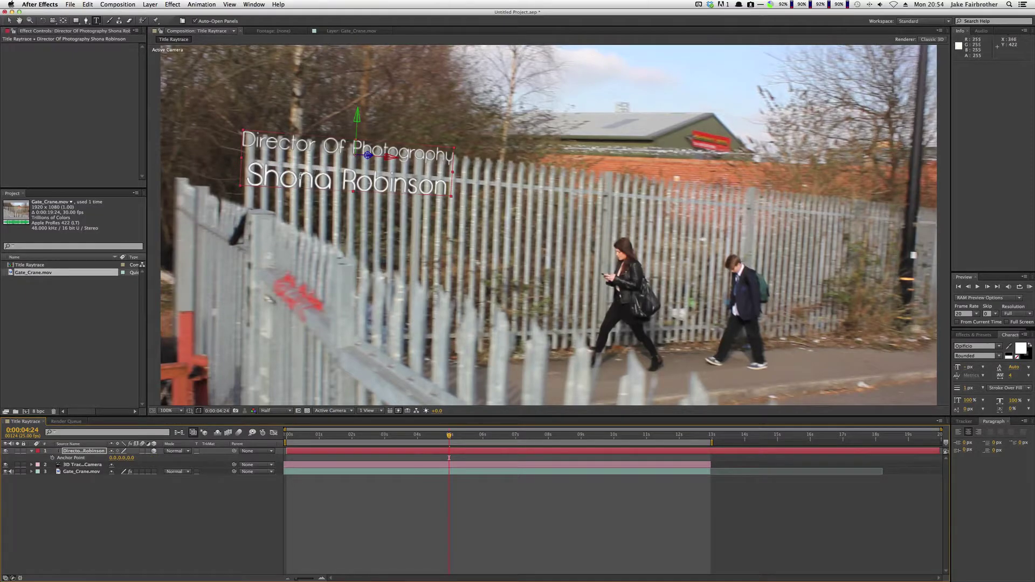
{"action": "key", "text": "v"}
{"action": "left_click_drag", "start_coordinate": [291, 179], "coordinate": [309, 125]}
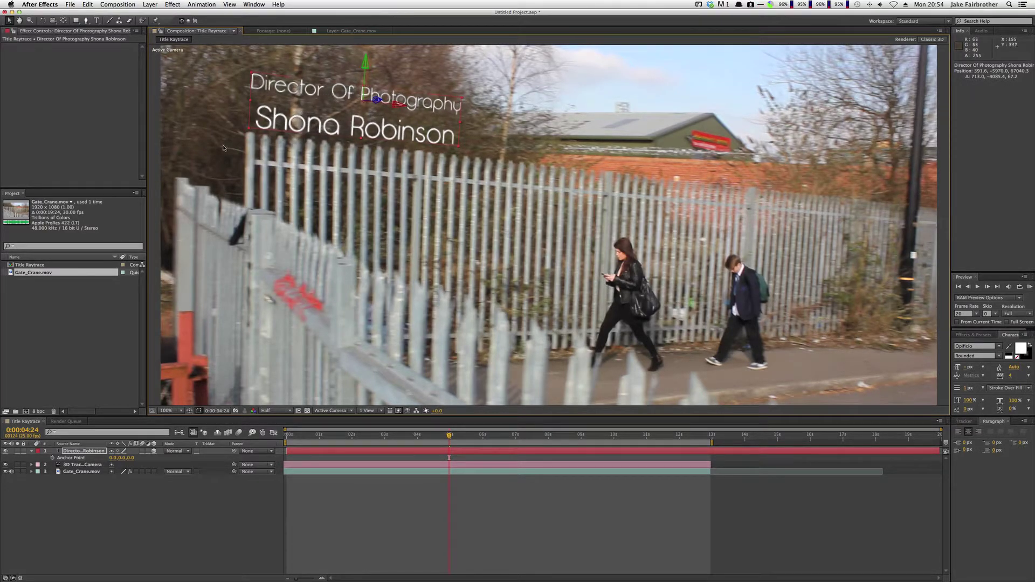
{"action": "left_click", "coordinate": [6, 286]}
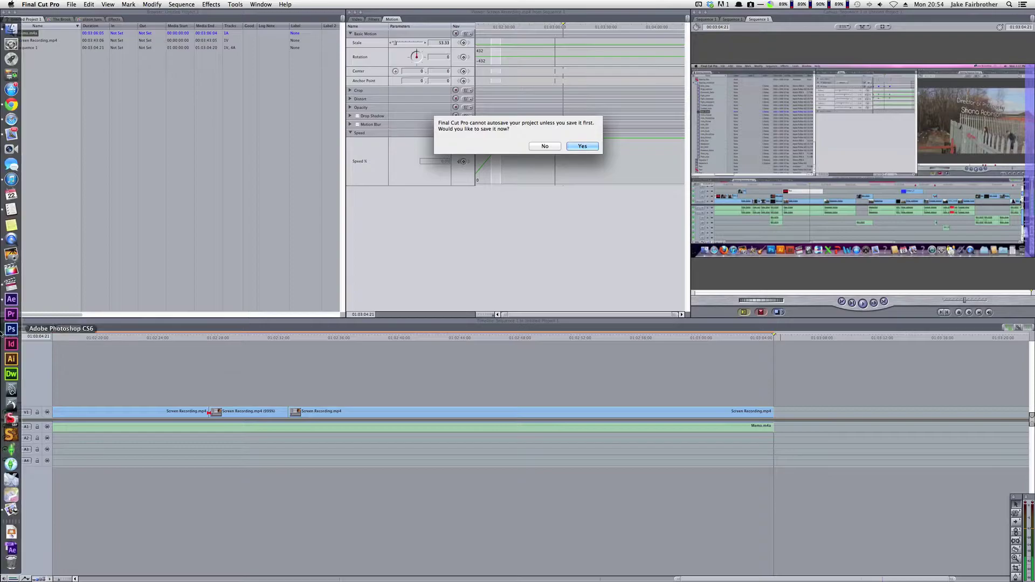
{"action": "left_click", "coordinate": [11, 299]}
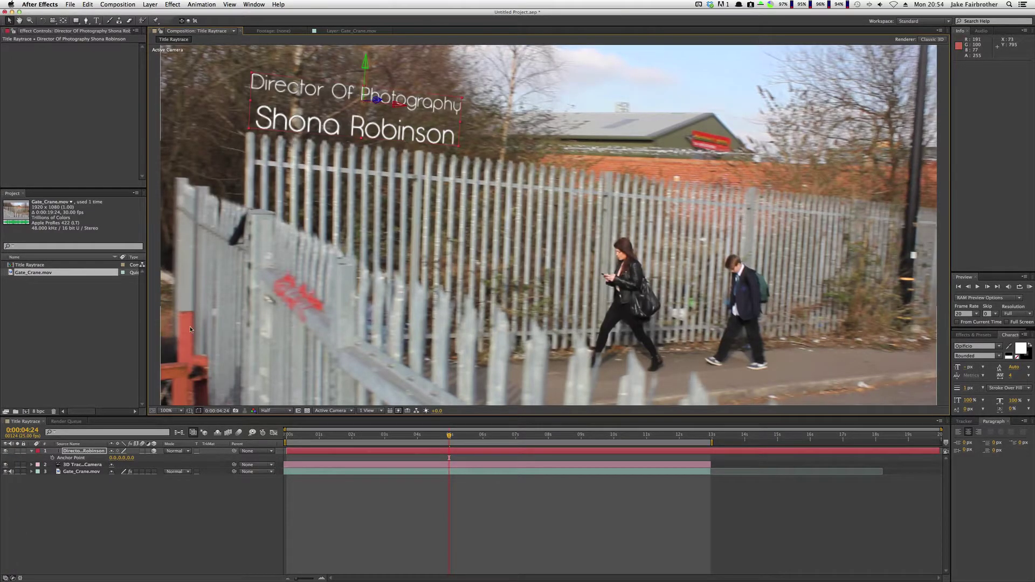
{"action": "scroll", "coordinate": [452, 141], "scroll_direction": "right", "scroll_amount": 5}
{"action": "scroll", "coordinate": [107, 362], "scroll_direction": "left", "scroll_amount": 5}
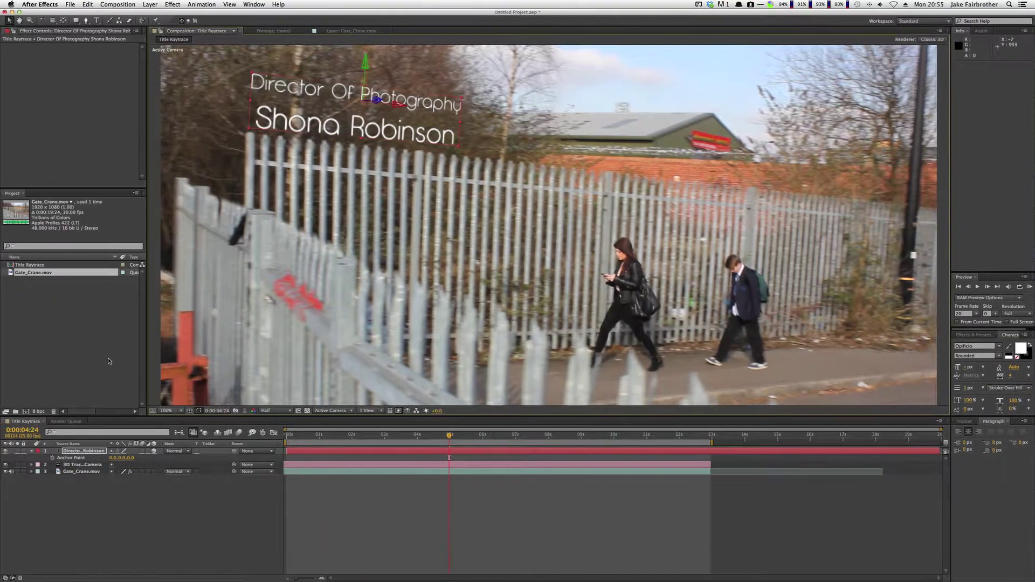
Step: Reveal the title layer's modified transform properties and set its Y rotation to 12°
{"action": "left_click", "coordinate": [32, 452]}
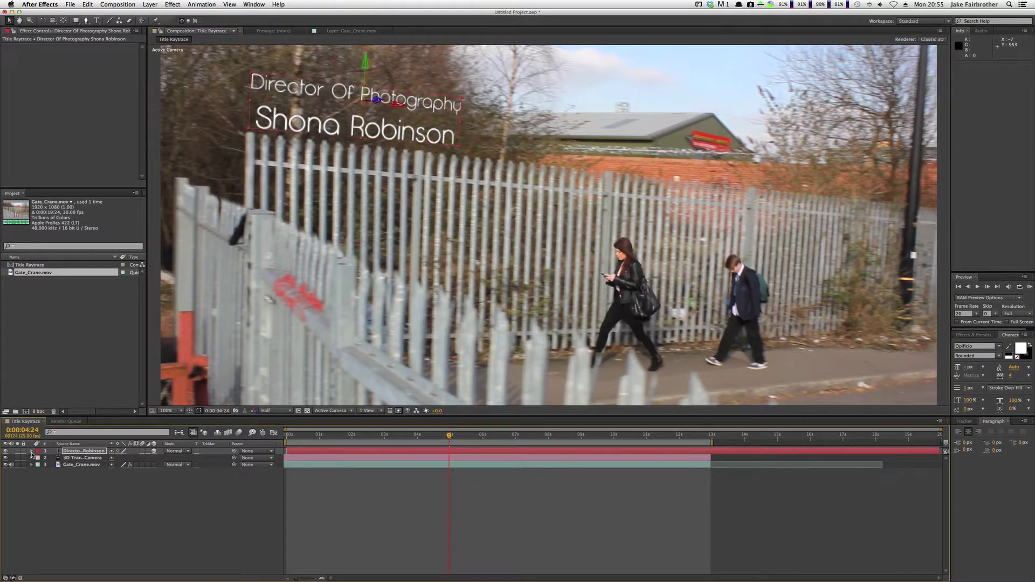
{"action": "key", "text": "u"}
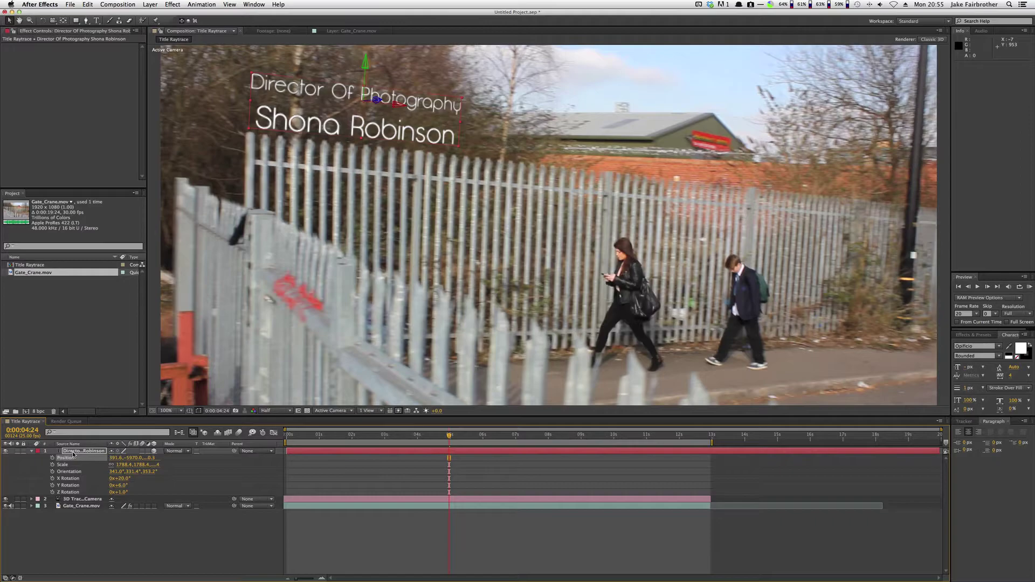
{"action": "left_click", "coordinate": [122, 485]}
{"action": "left_click_drag", "start_coordinate": [121, 485], "coordinate": [126, 485]}
Step: Try a Z rotation of 0.5° on the title layer, and undo it
{"action": "left_click", "coordinate": [123, 493]}
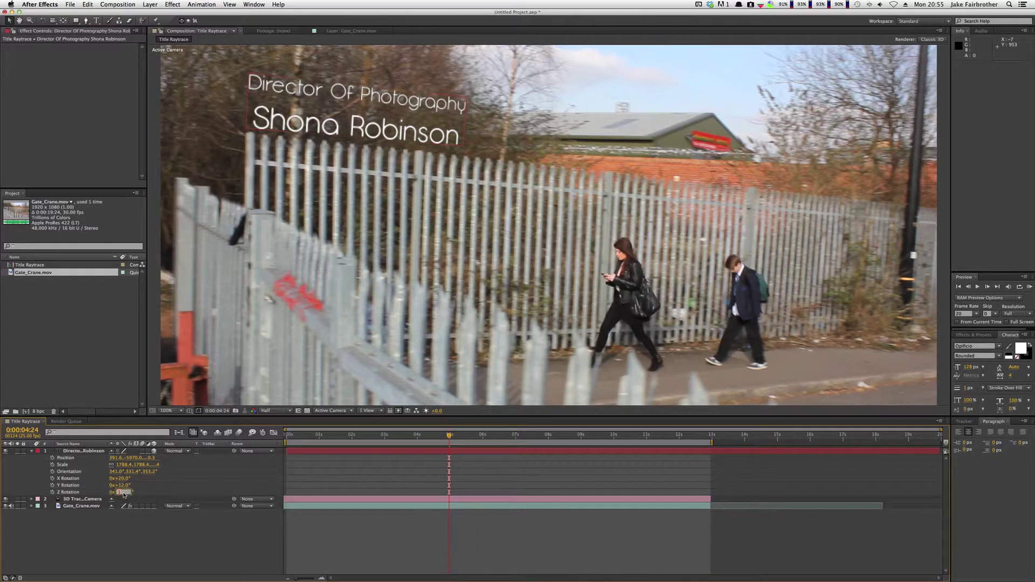
{"action": "type", "text": "0.5"}
{"action": "key", "text": "Return"}
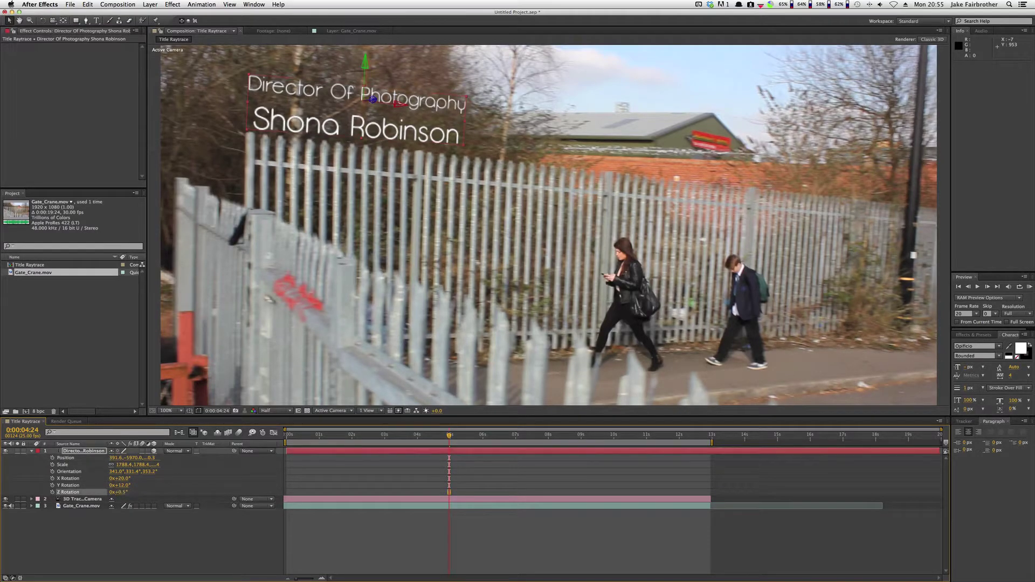
{"action": "key", "text": "super+z"}
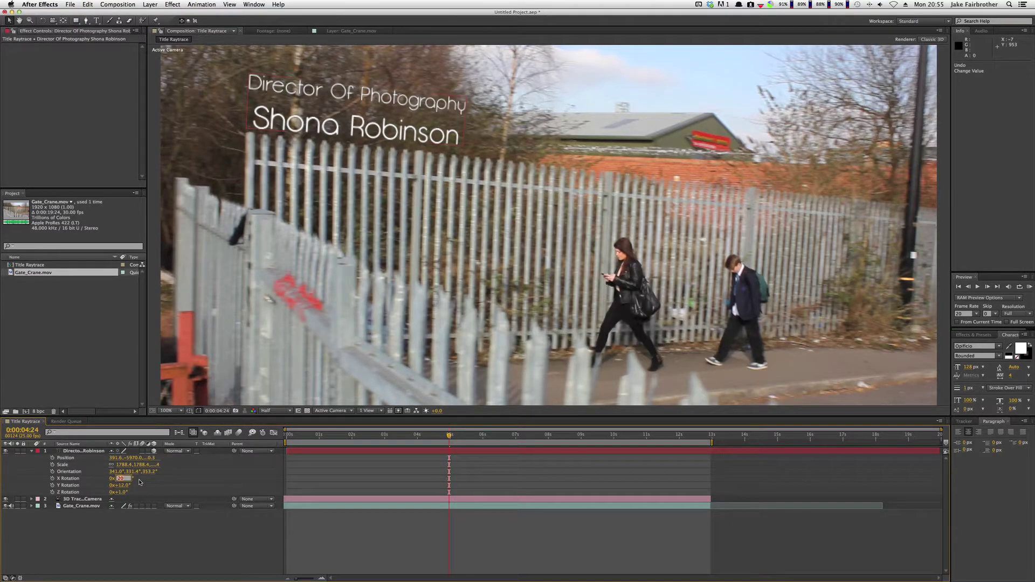
Step: Set the title's X rotation to 17° and Y rotation to -3°, and shift it slightly left along the fence top
{"action": "key", "text": "Return"}
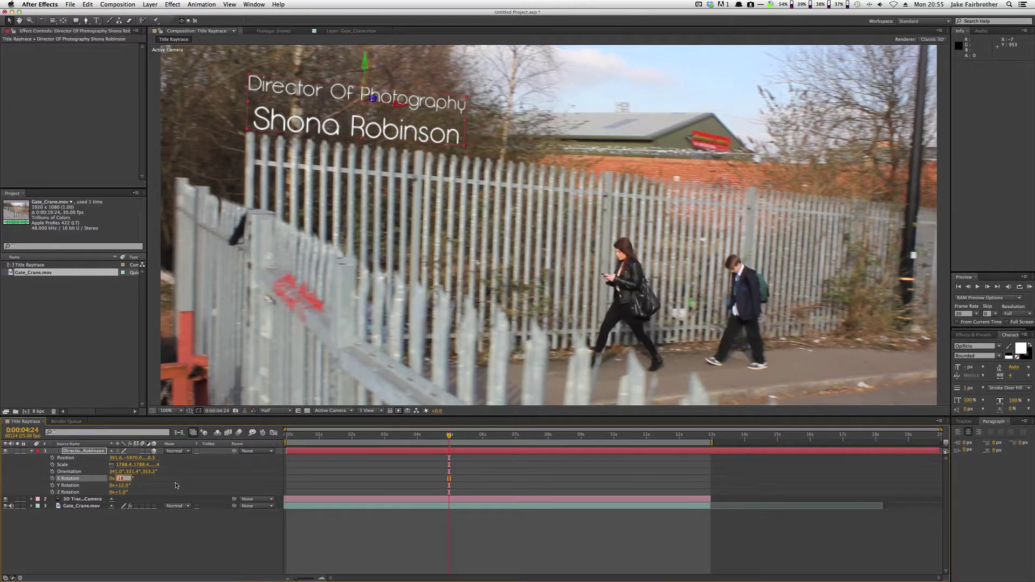
{"action": "key", "text": "Return"}
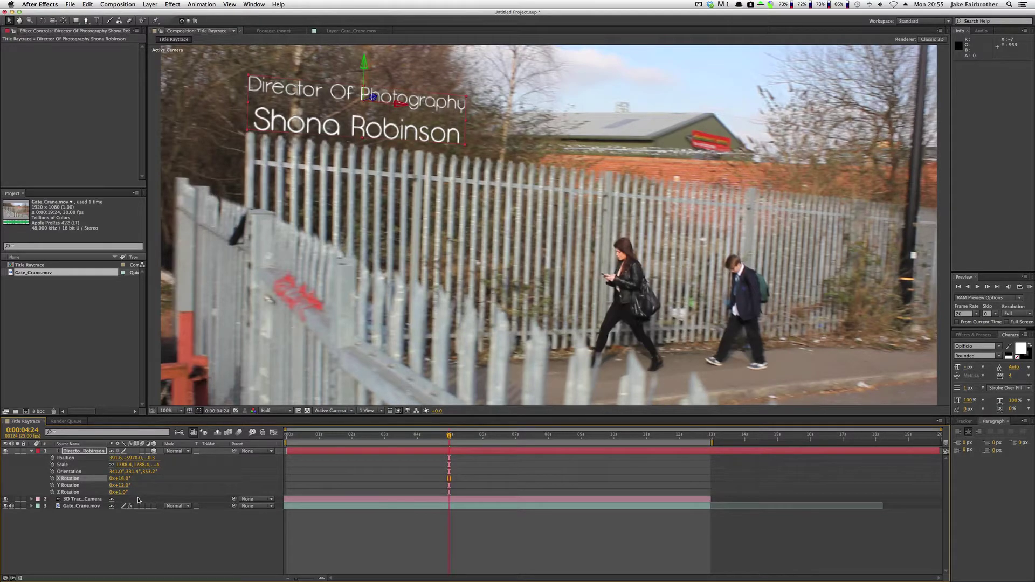
{"action": "left_click_drag", "start_coordinate": [121, 479], "coordinate": [121, 486]}
{"action": "left_click", "coordinate": [297, 124]}
{"action": "left_click_drag", "start_coordinate": [298, 124], "coordinate": [289, 124]}
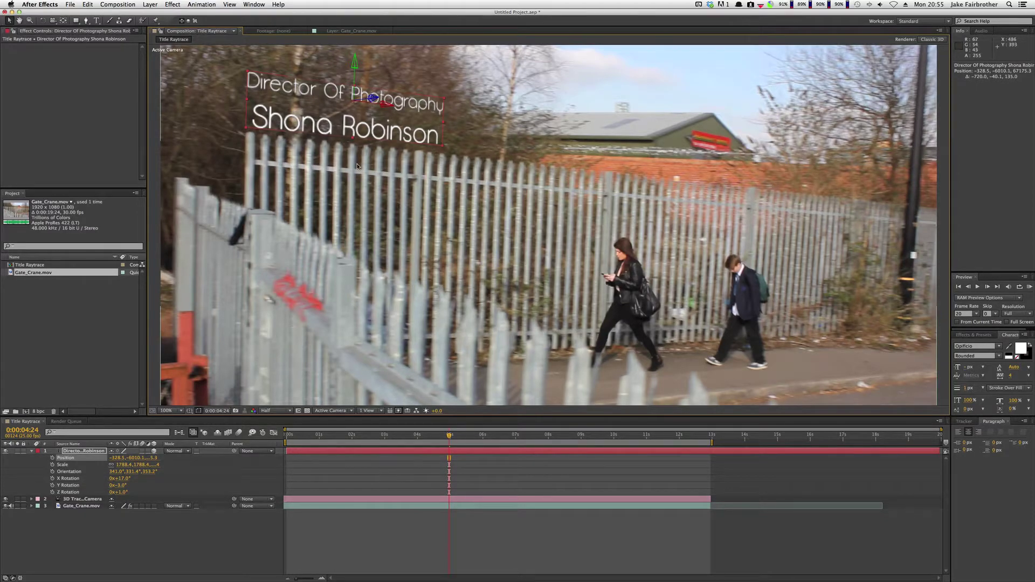
Step: Fine-tune the title's tilt against the fence, trying a Z rotation of 0.7° and setting it to 1.3°
{"action": "key", "text": "comma"}
{"action": "key", "text": "period"}
{"action": "key", "text": "comma"}
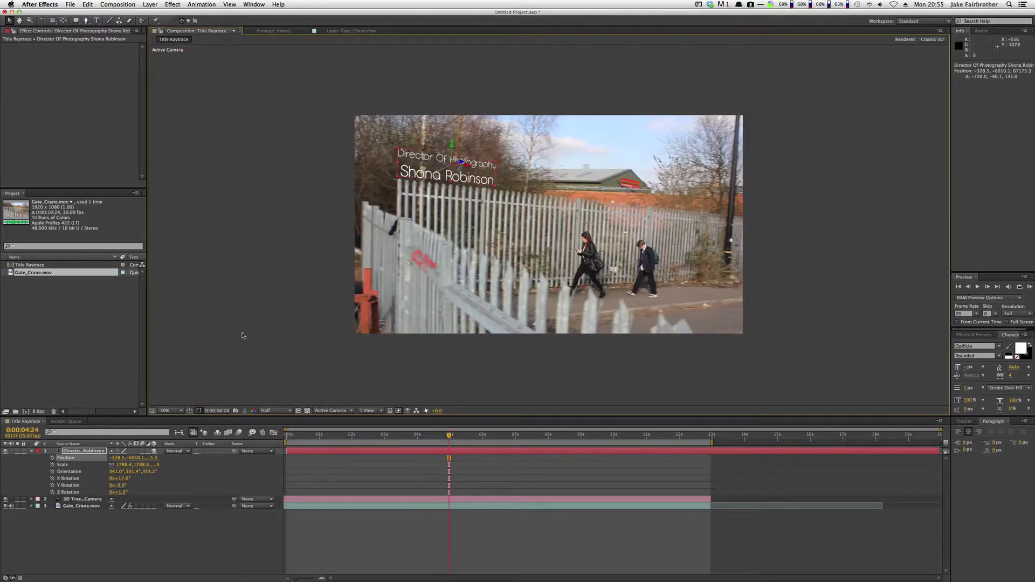
{"action": "left_click", "coordinate": [122, 493]}
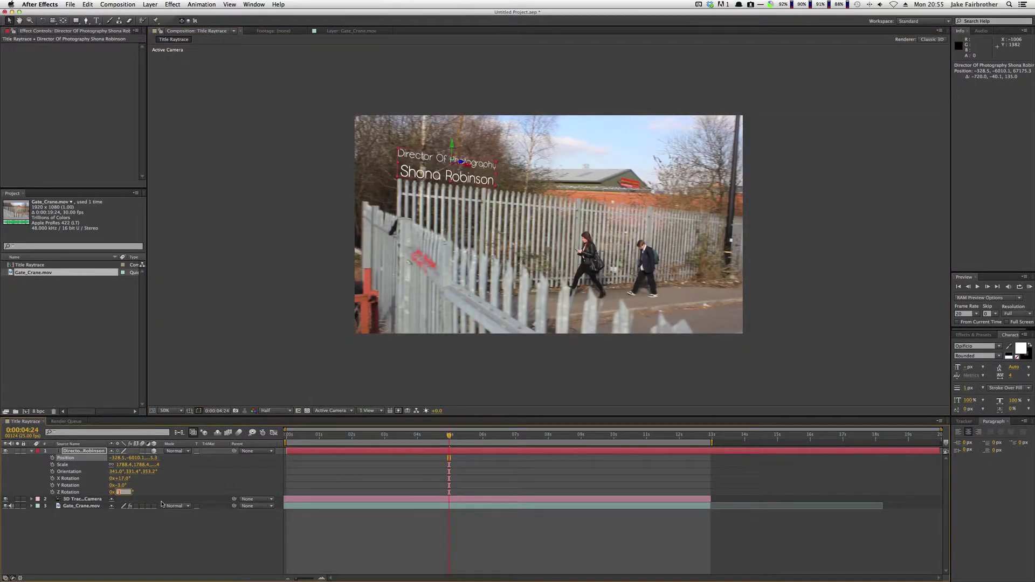
{"action": "type", "text": "0.7"}
{"action": "key", "text": "Return"}
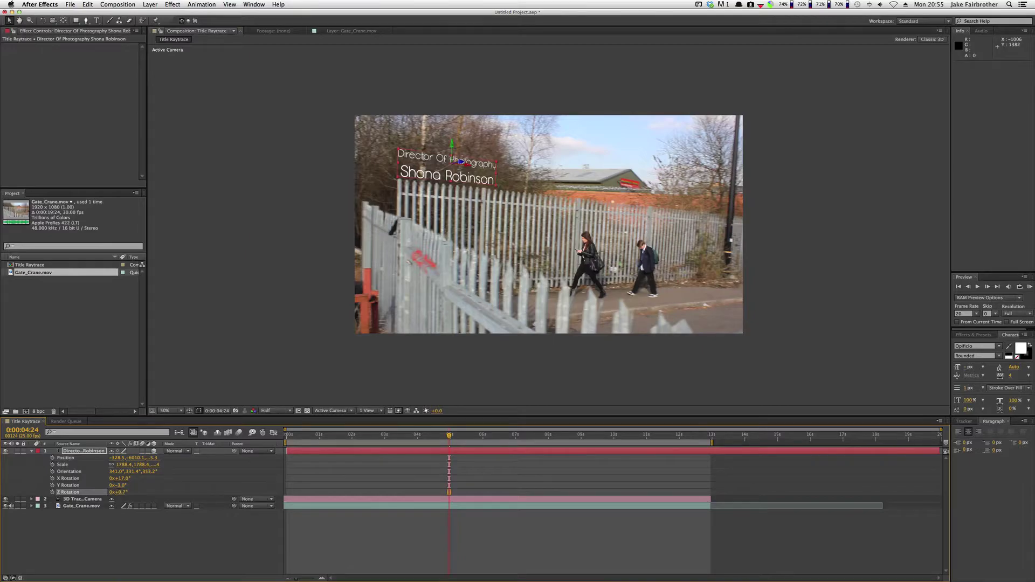
{"action": "left_click", "coordinate": [121, 492]}
{"action": "type", "text": "1.3"}
{"action": "key", "text": "Return"}
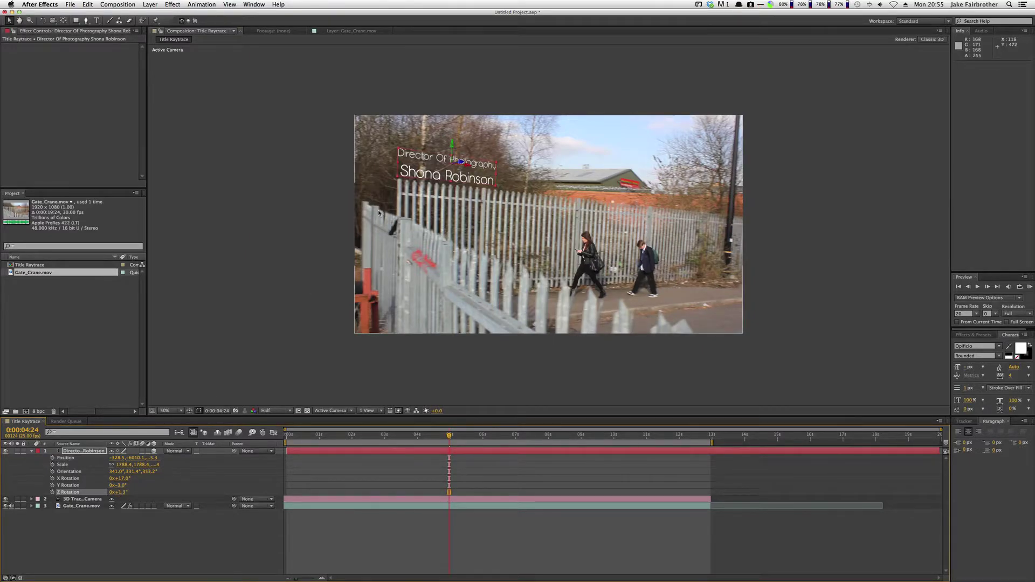
Step: Change the Title Raytrace composition's renderer to Ray-traced 3D
{"action": "key", "text": "period"}
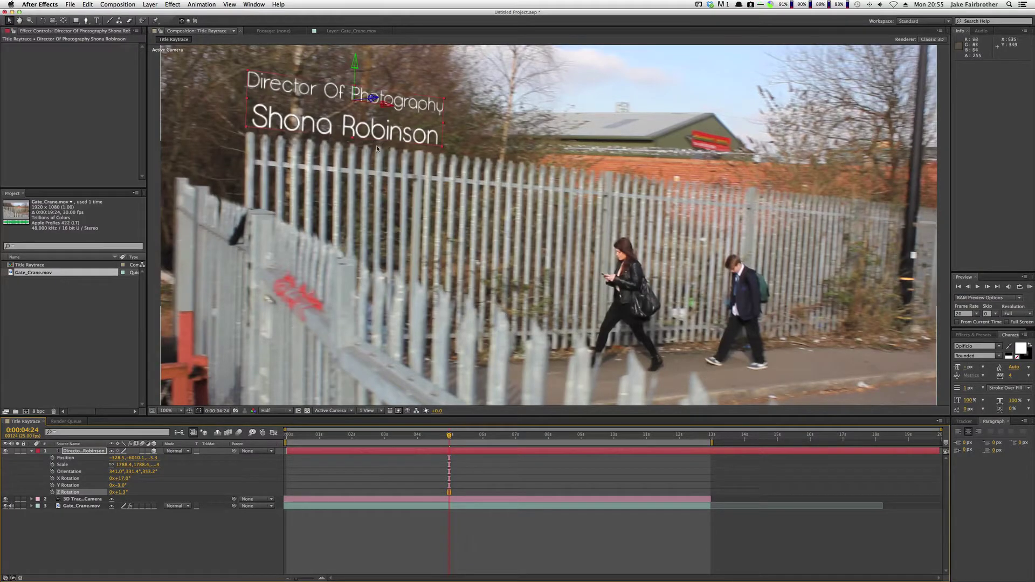
{"action": "key", "text": "super+k"}
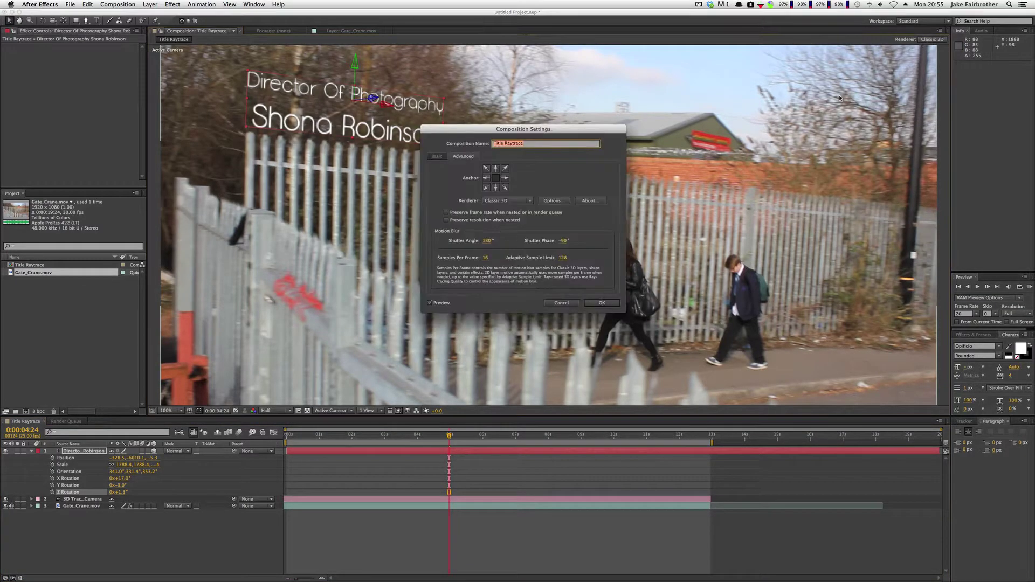
{"action": "left_click", "coordinate": [507, 201]}
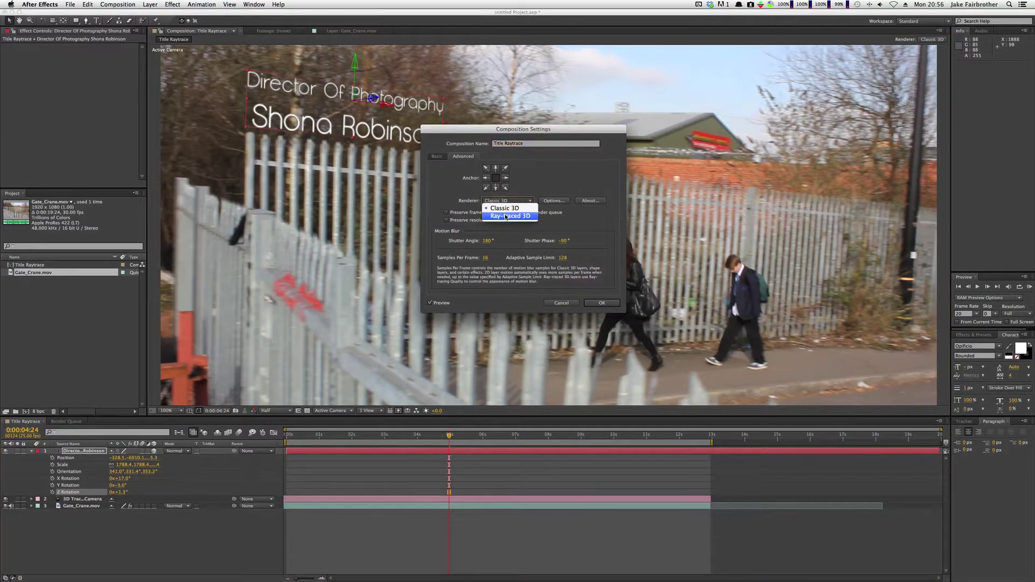
{"action": "left_click", "coordinate": [505, 216]}
{"action": "left_click", "coordinate": [596, 303]}
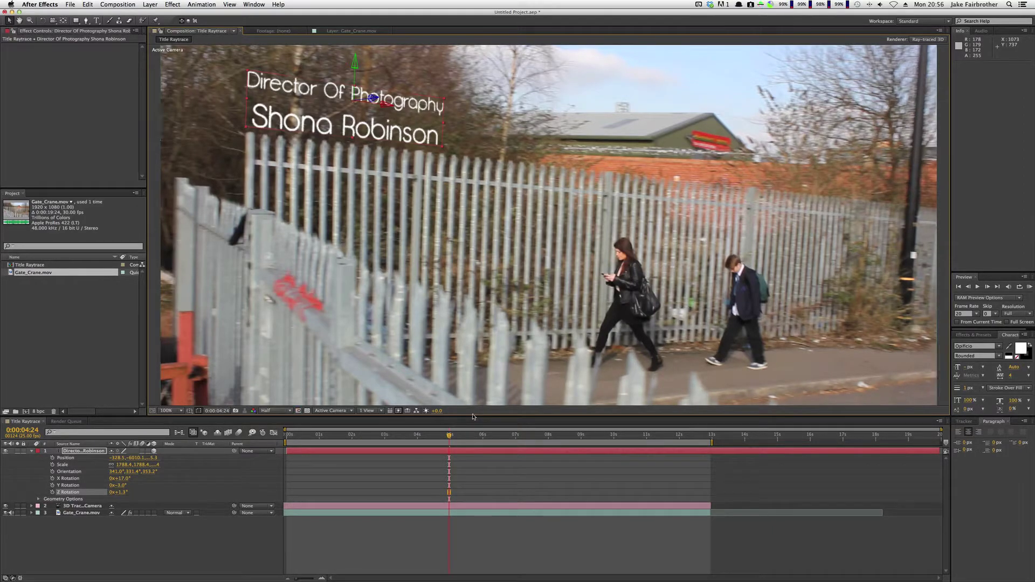
Step: Give the title a Convex bevel and an extrusion depth of 4, and set the preview resolution to Full
{"action": "left_click", "coordinate": [39, 500]}
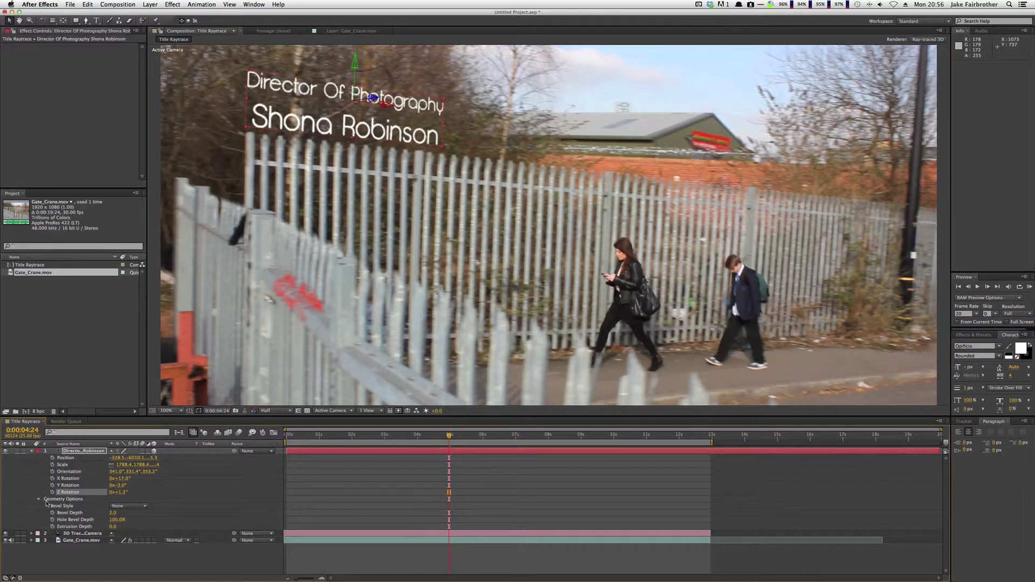
{"action": "left_click", "coordinate": [128, 506]}
{"action": "left_click", "coordinate": [124, 537]}
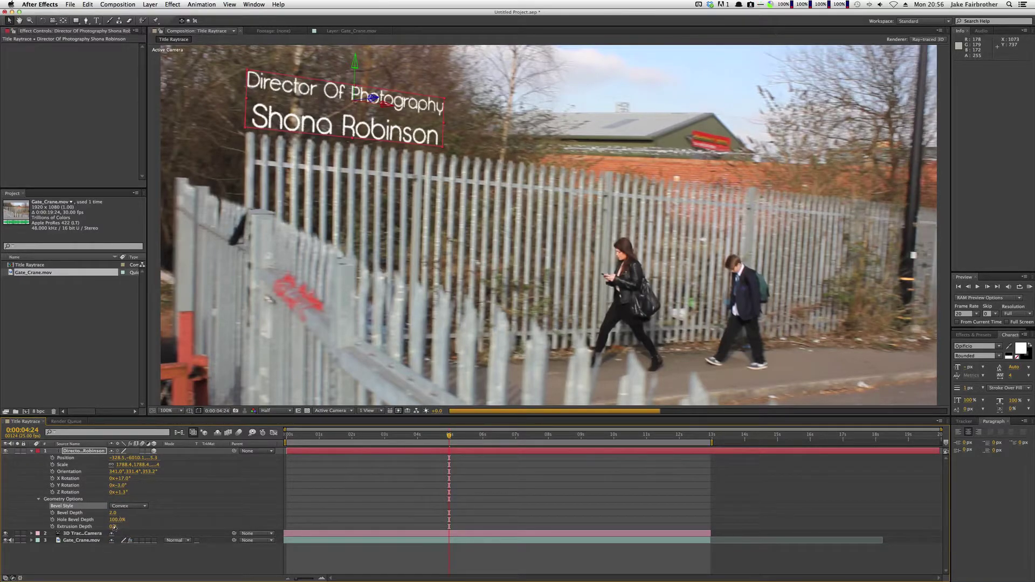
{"action": "left_click", "coordinate": [115, 527]}
{"action": "type", "text": "4"}
{"action": "key", "text": "Return"}
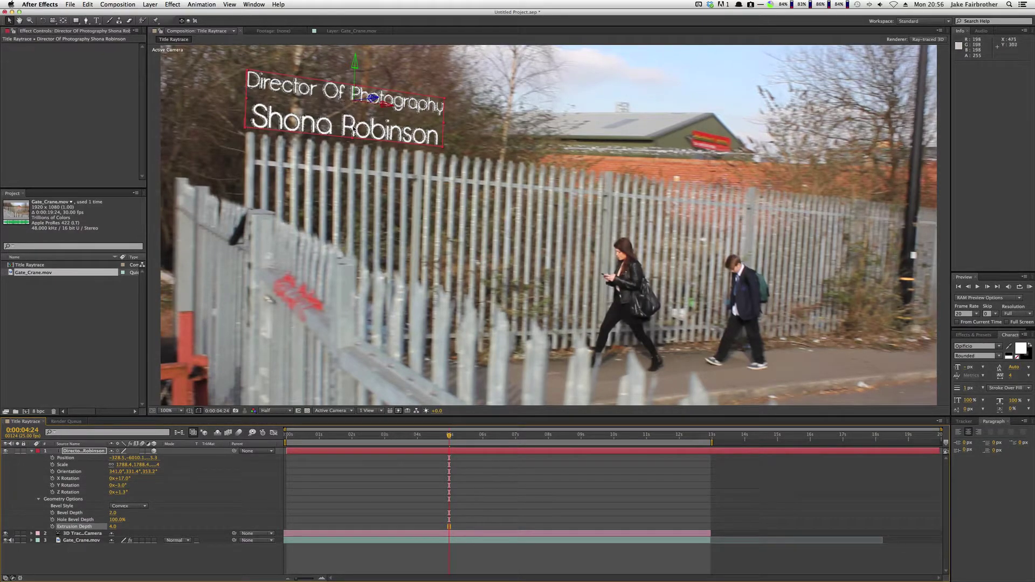
{"action": "left_click", "coordinate": [276, 411]}
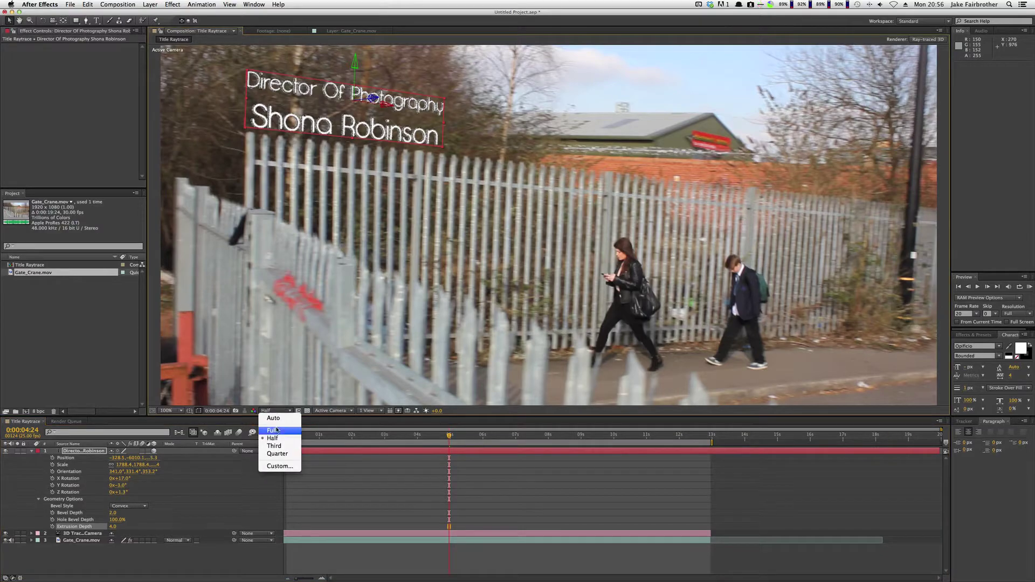
{"action": "left_click", "coordinate": [273, 427]}
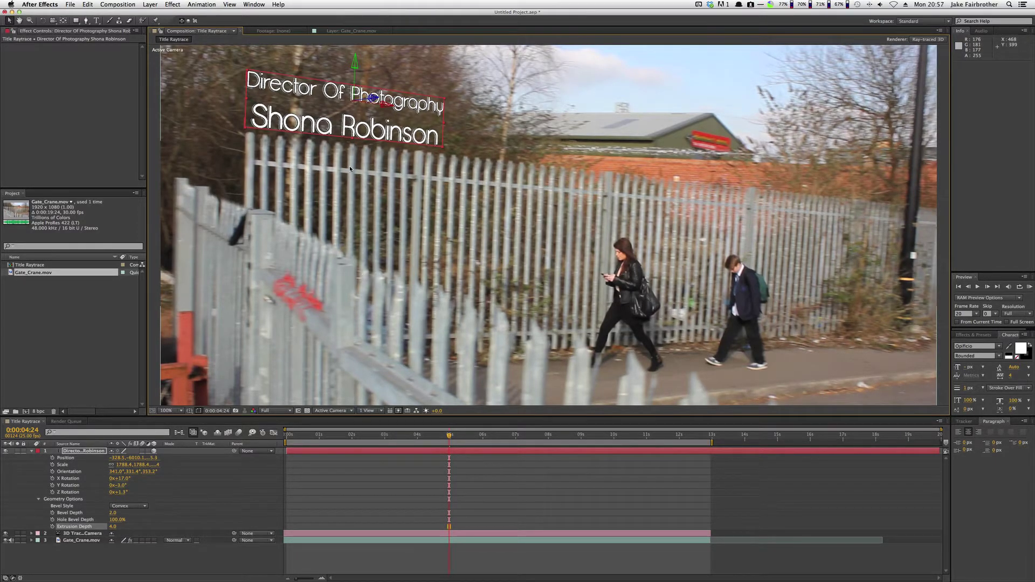
{"action": "key", "text": "ctrl+super+Escape"}
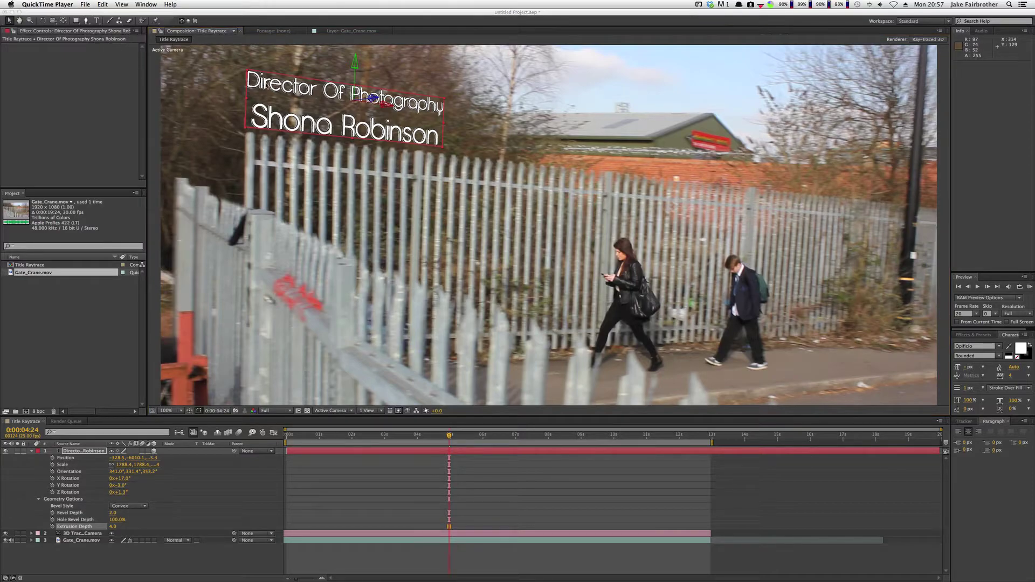
{"action": "left_click", "coordinate": [132, 361]}
{"action": "left_click", "coordinate": [155, 345]}
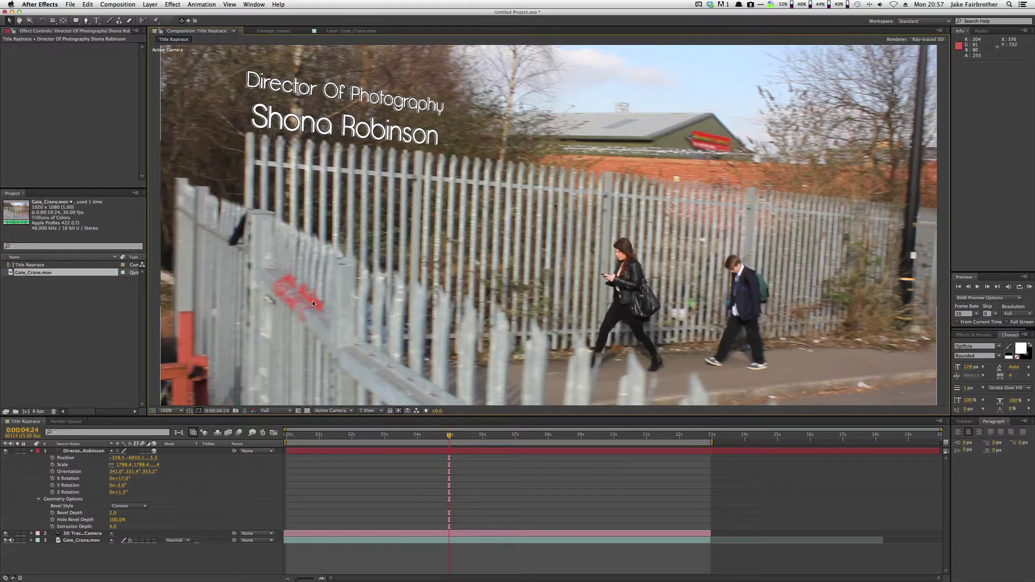
{"action": "left_click", "coordinate": [200, 505]}
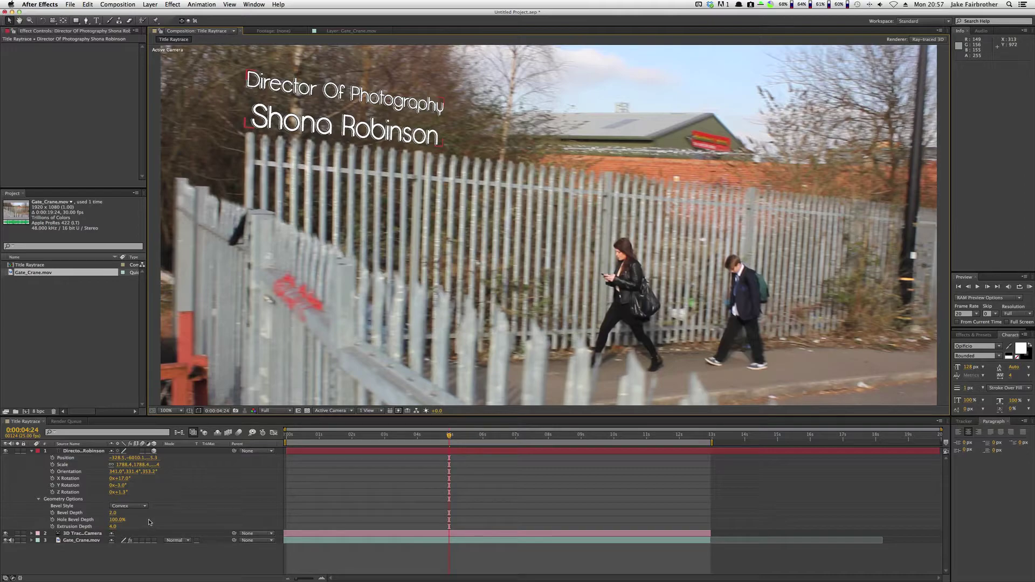
{"action": "left_click", "coordinate": [156, 562]}
Step: Set the title's Y rotation to -5° and its extrusion depth to 7
{"action": "left_click", "coordinate": [120, 485]}
{"action": "left_click_drag", "start_coordinate": [121, 485], "coordinate": [120, 486]}
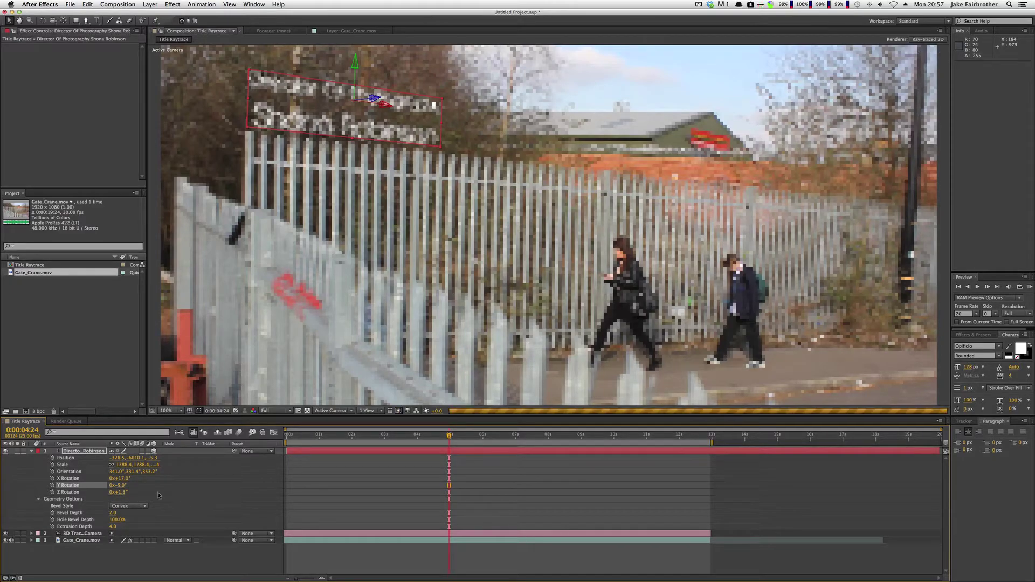
{"action": "left_click", "coordinate": [114, 527]}
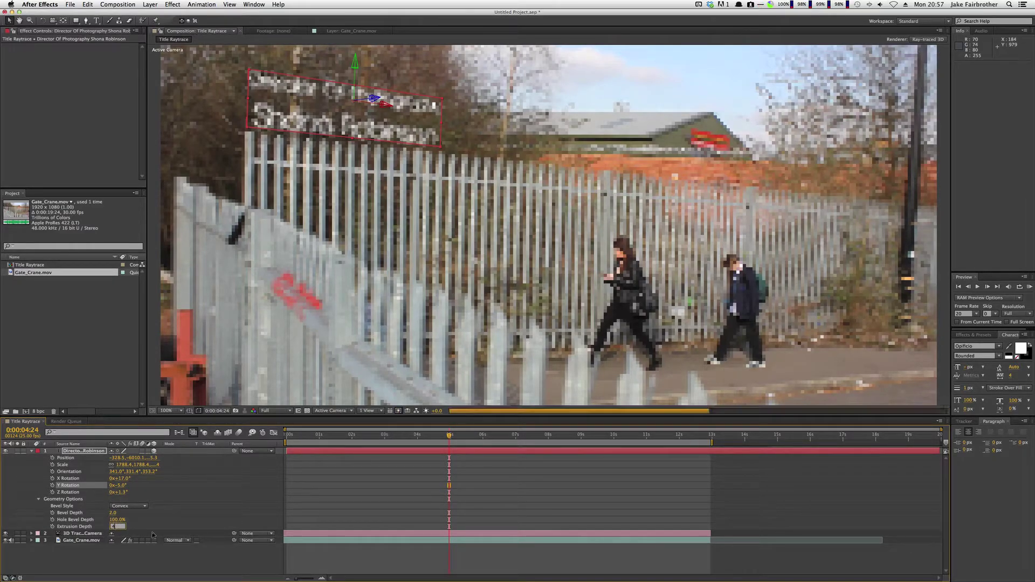
{"action": "type", "text": "7"}
{"action": "key", "text": "Return"}
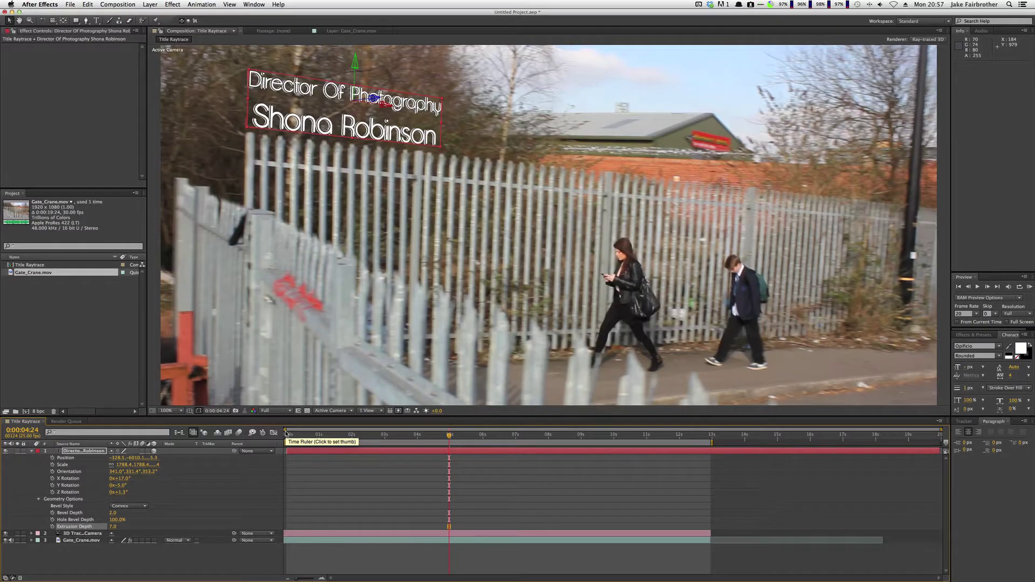
{"action": "left_click", "coordinate": [161, 262]}
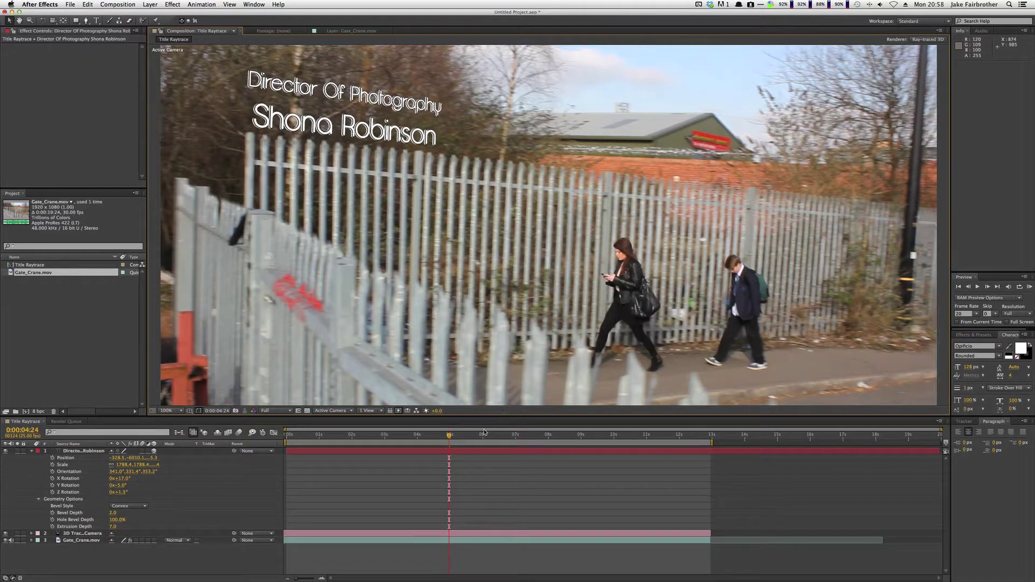
Step: Check the title's alignment with the fence at about 1, 3.5 and 10 seconds into the shot
{"action": "left_click", "coordinate": [329, 438]}
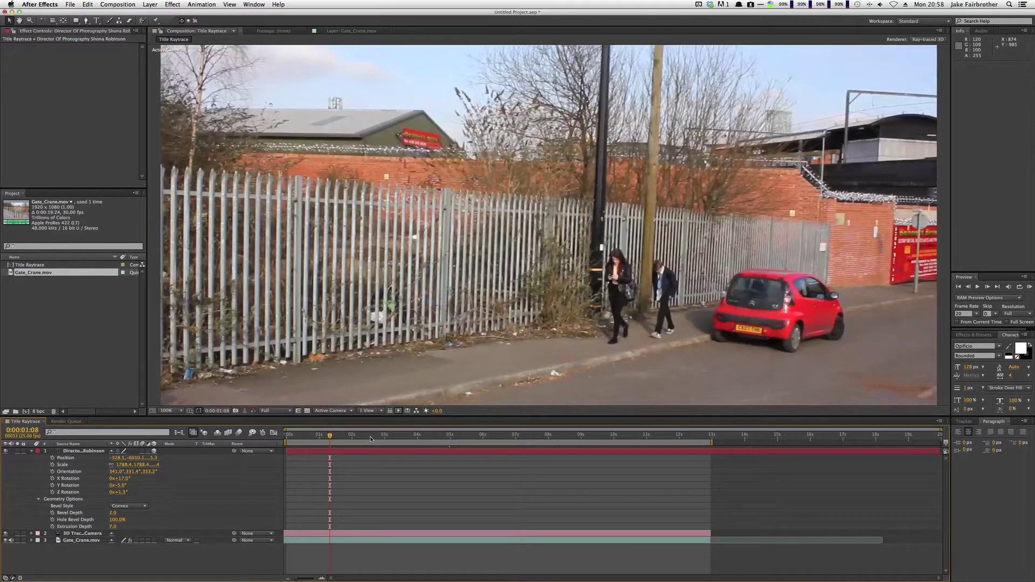
{"action": "left_click", "coordinate": [361, 435]}
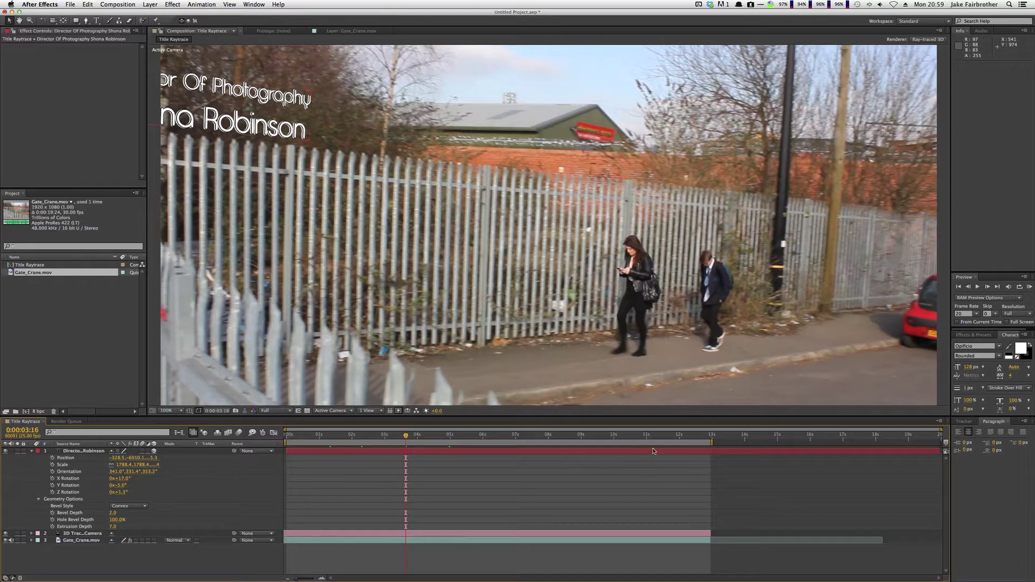
{"action": "left_click", "coordinate": [621, 437]}
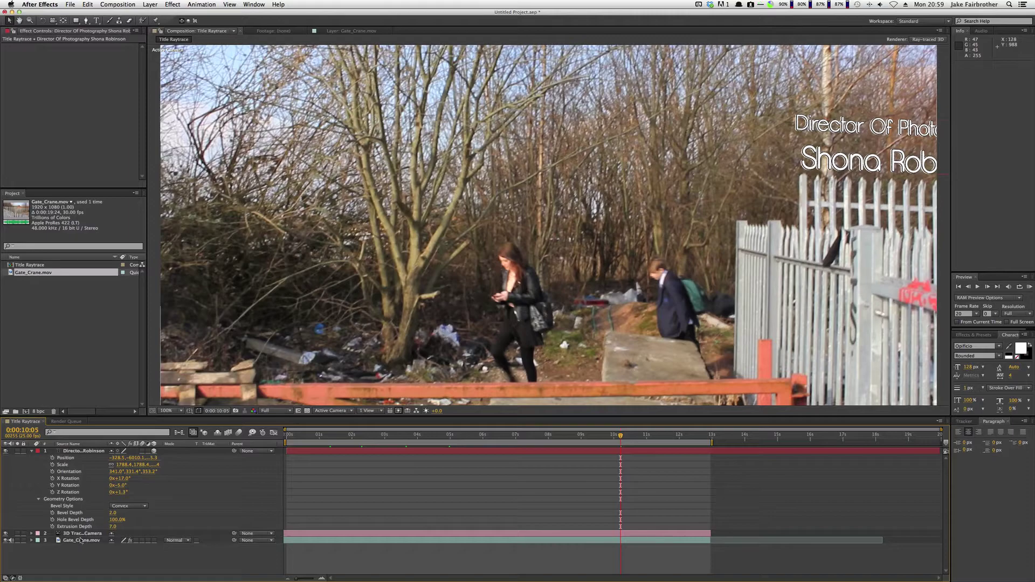
Step: Hide the Gate_Crane.mov layer and add a 1920 x 1080 blue solid, placed just above the footage and below the 3D tracker camera
{"action": "left_click", "coordinate": [5, 540]}
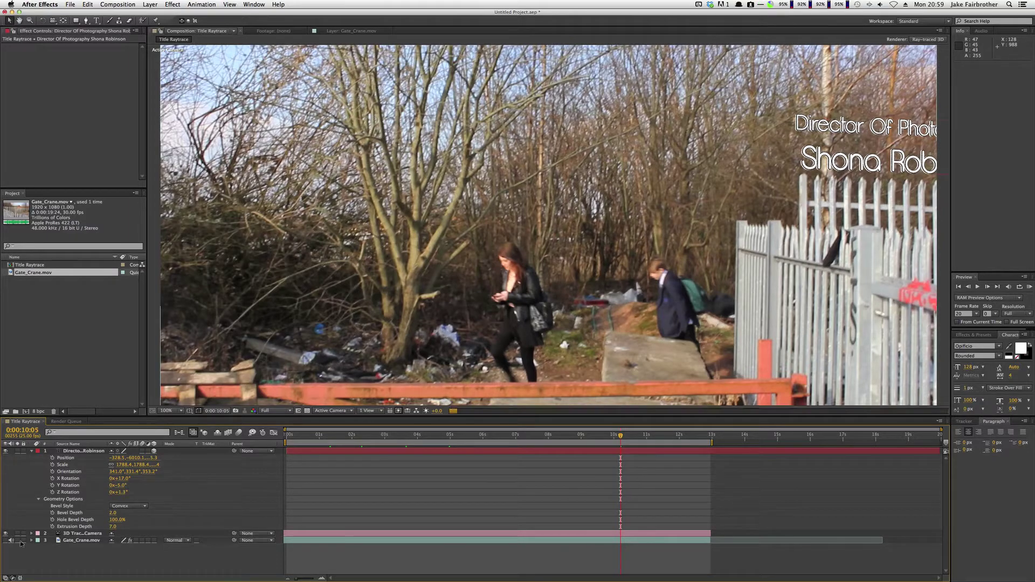
{"action": "left_click", "coordinate": [149, 4]}
{"action": "mouse_move", "coordinate": [185, 14]}
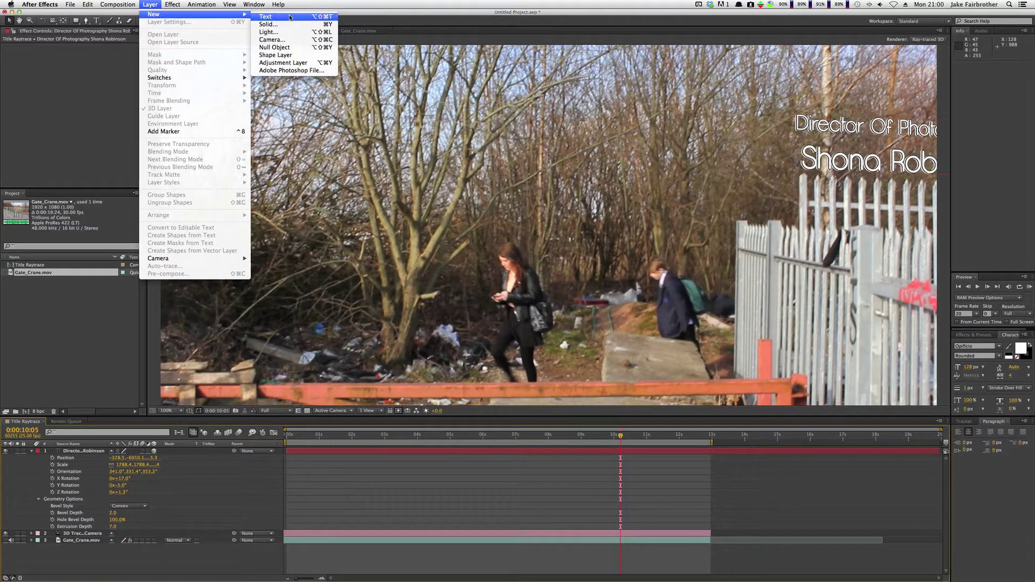
{"action": "left_click", "coordinate": [286, 26]}
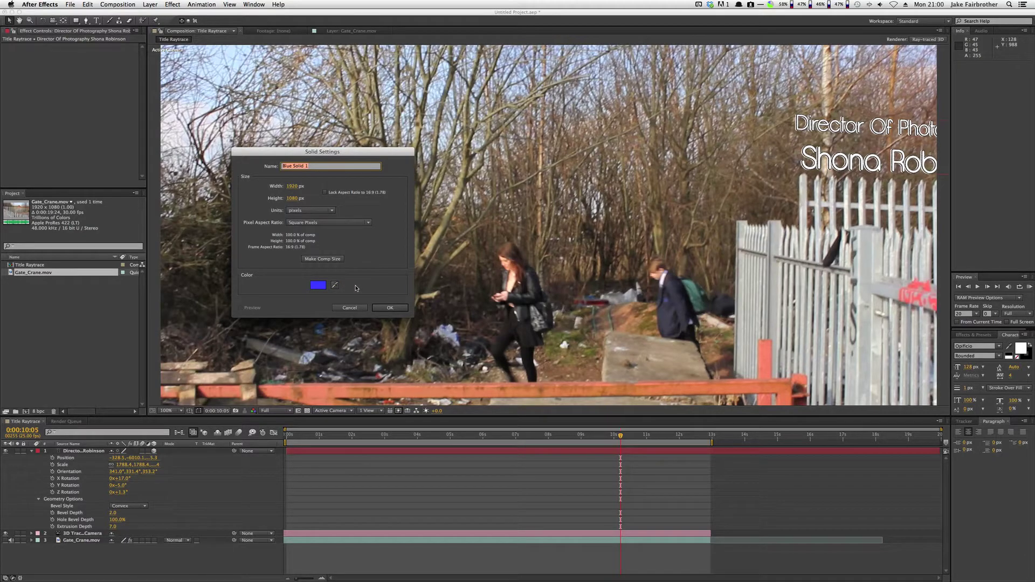
{"action": "left_click", "coordinate": [381, 309]}
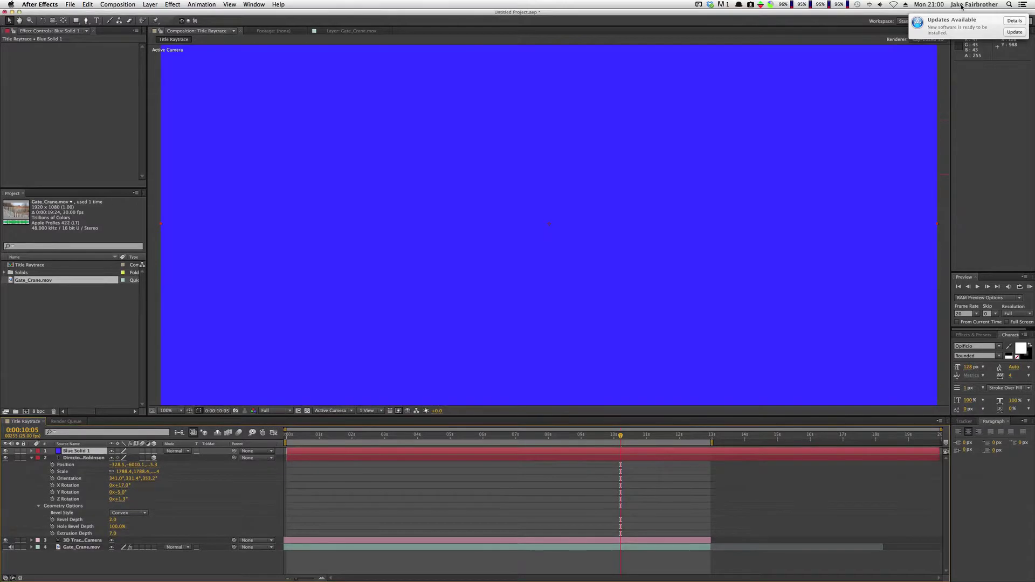
{"action": "left_click_drag", "start_coordinate": [94, 490], "coordinate": [76, 548]}
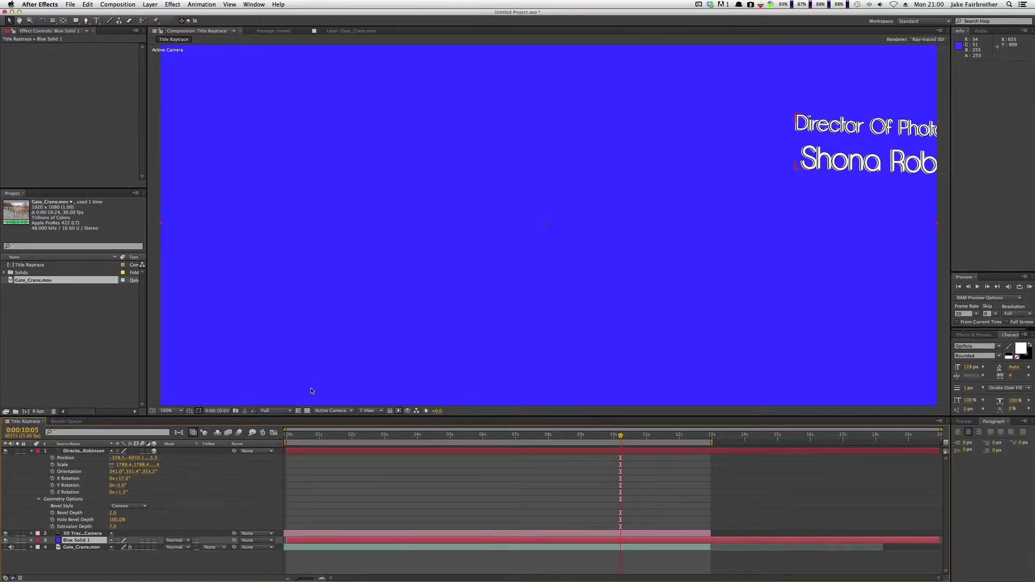
Step: Add the Title Raytrace composition to the render queue
{"action": "key", "text": "comma"}
{"action": "key", "text": "period"}
{"action": "key", "text": "comma"}
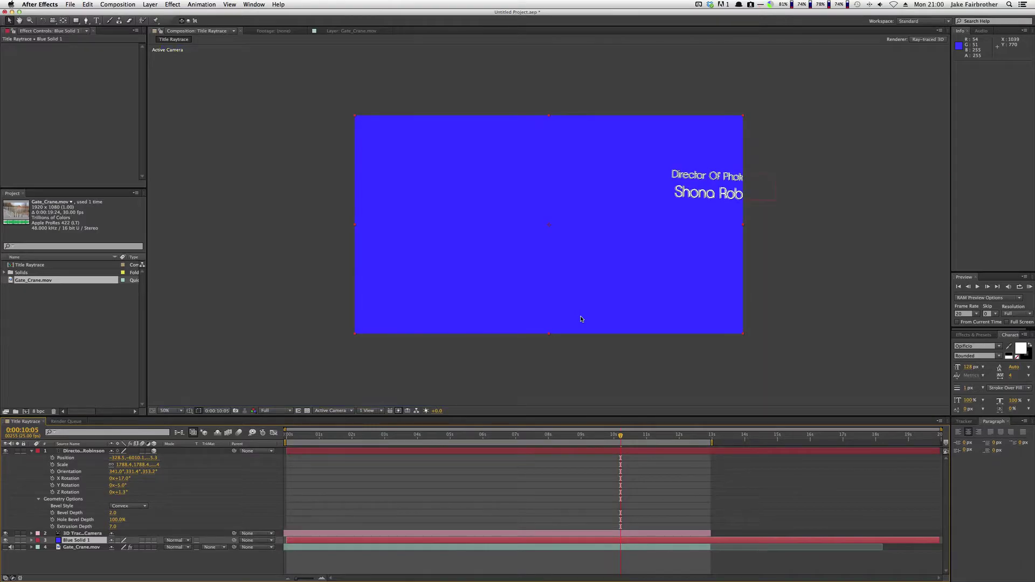
{"action": "key", "text": "period"}
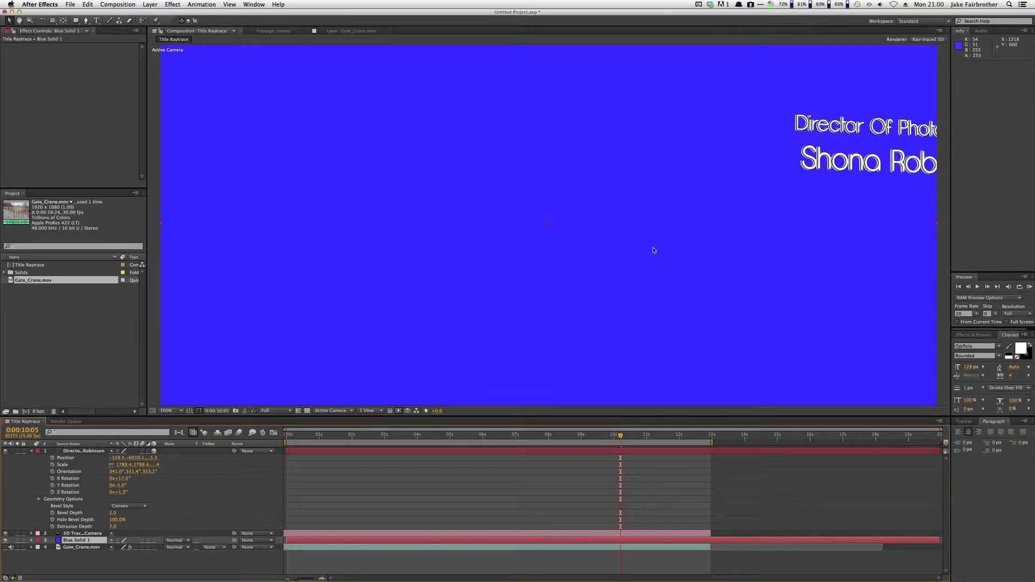
{"action": "key", "text": "comma"}
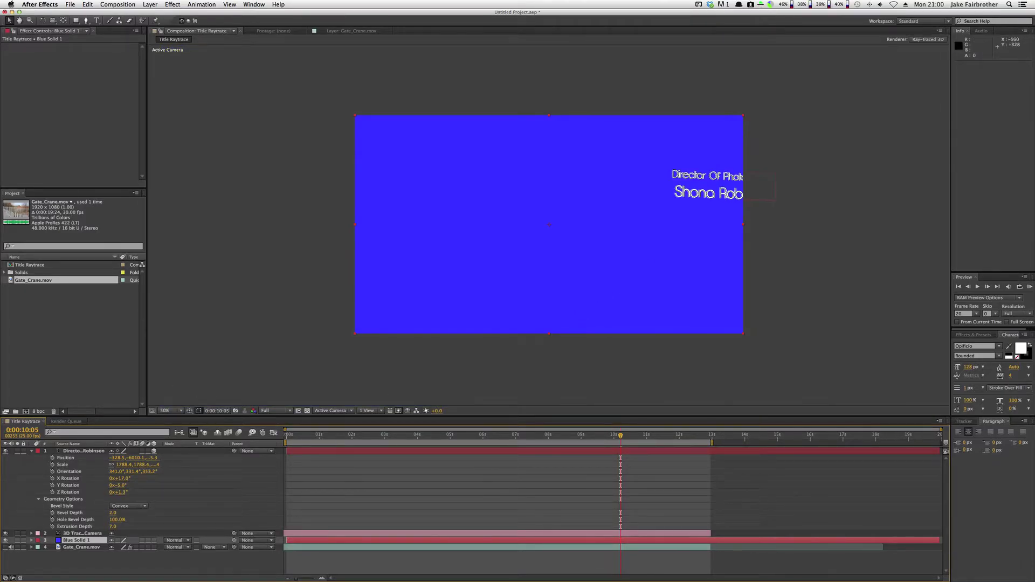
{"action": "left_click", "coordinate": [172, 4]}
{"action": "mouse_move", "coordinate": [118, 4]}
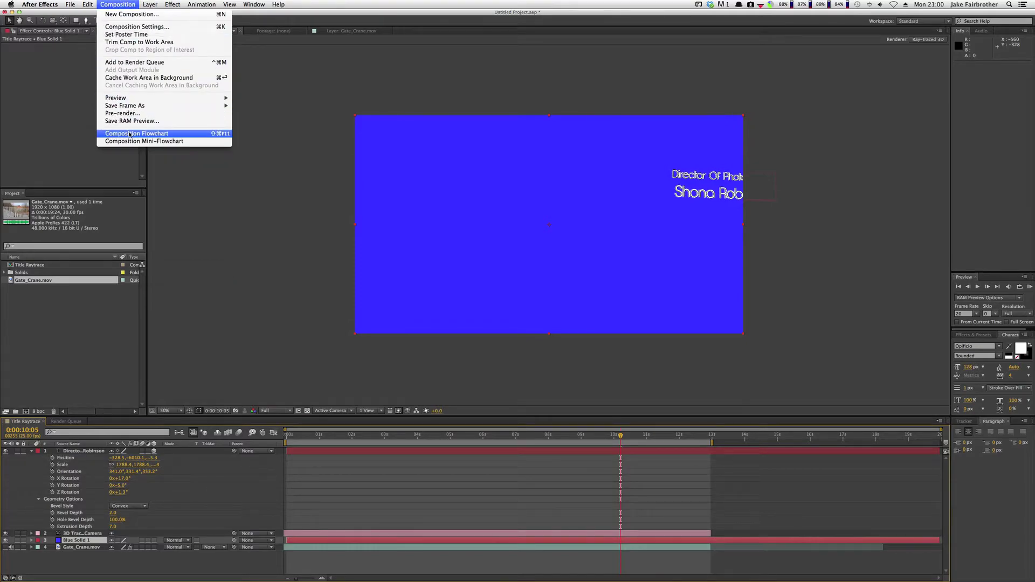
{"action": "left_click", "coordinate": [160, 62]}
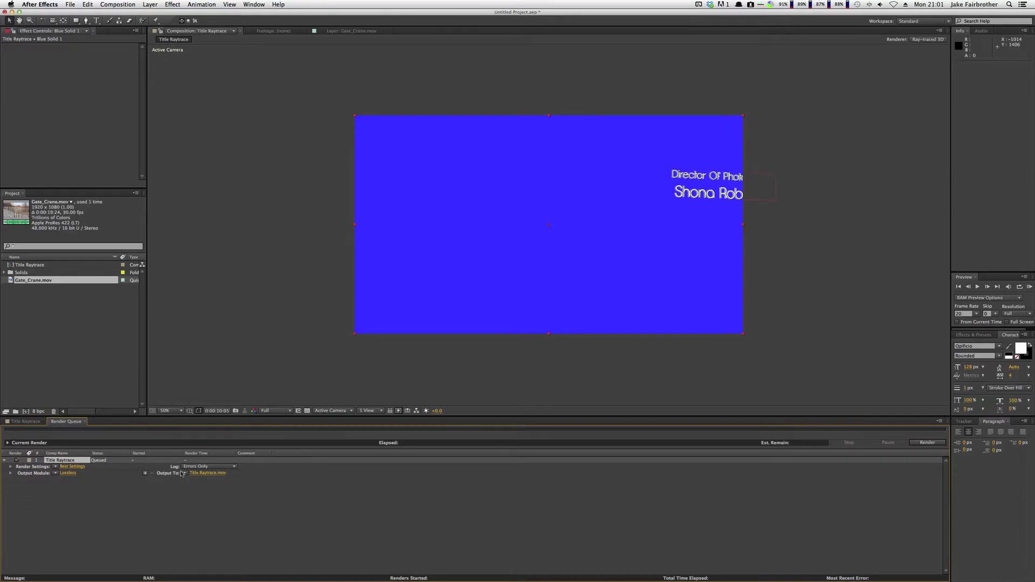
Step: Configure the render's output module as QuickTime with the Apple ProRes 422 (LT) video codec
{"action": "left_click", "coordinate": [68, 473]}
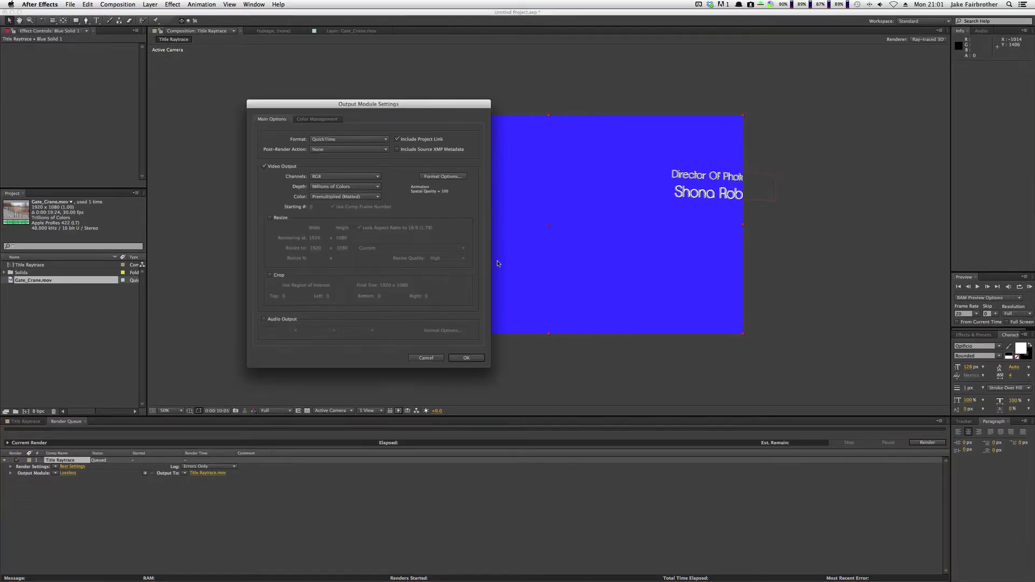
{"action": "left_click", "coordinate": [343, 140]}
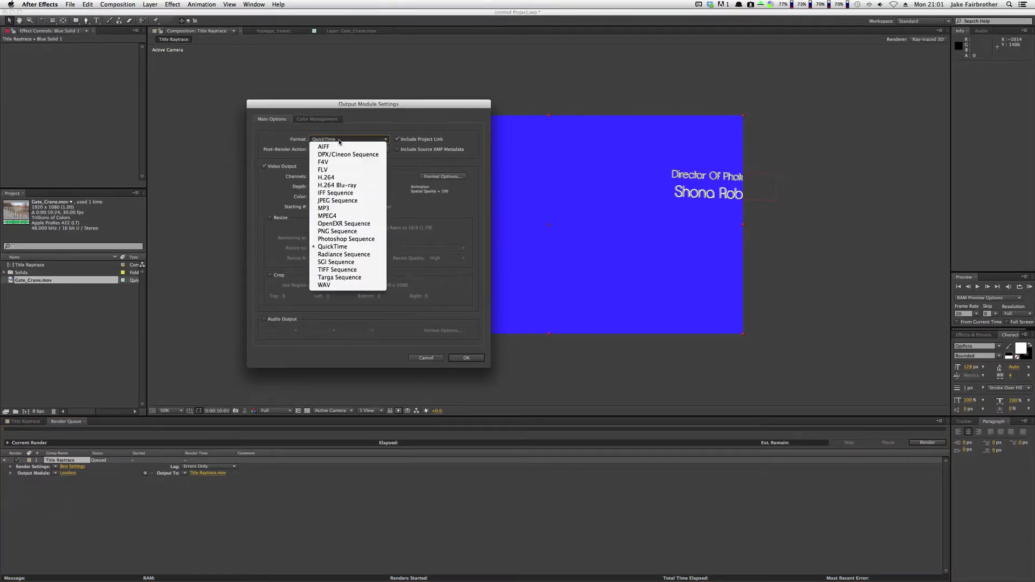
{"action": "left_click", "coordinate": [355, 141]}
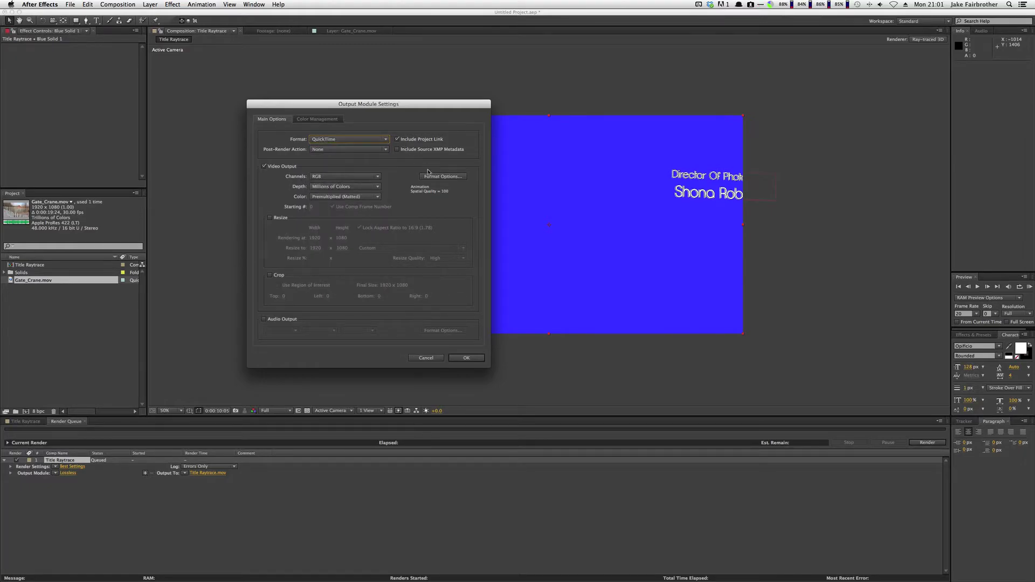
{"action": "left_click", "coordinate": [443, 176]}
{"action": "left_click", "coordinate": [353, 147]}
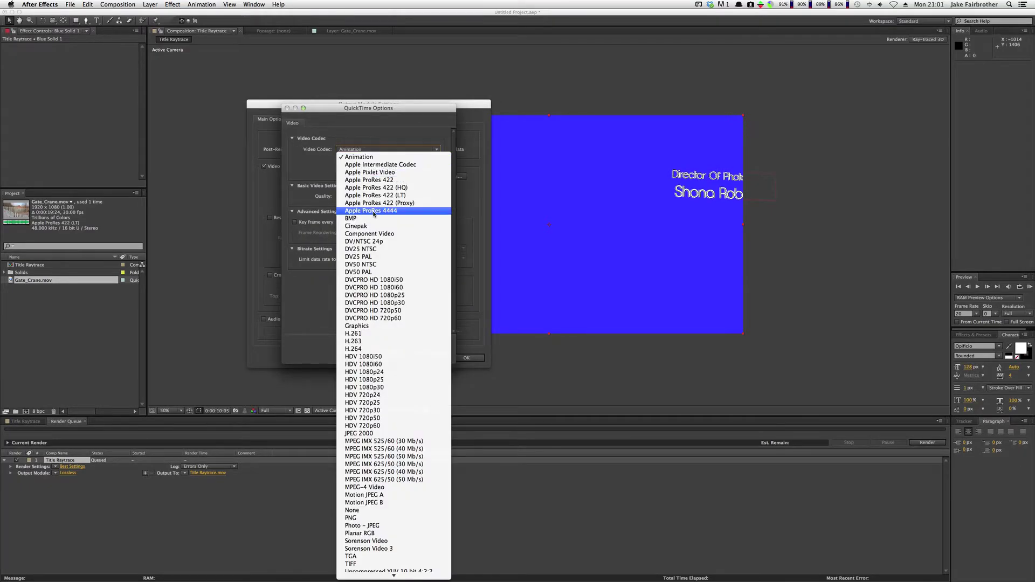
{"action": "left_click", "coordinate": [383, 195]}
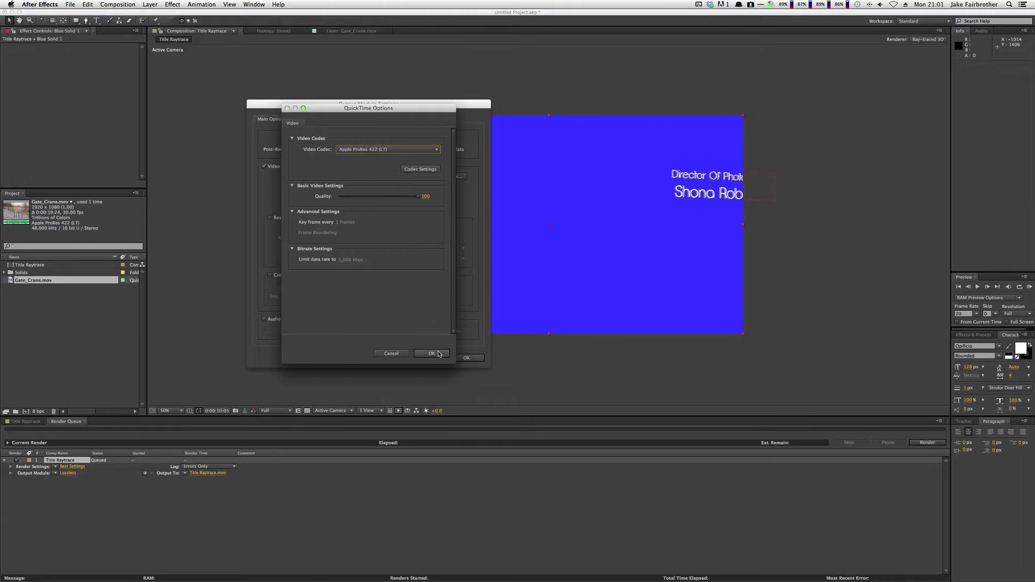
{"action": "left_click", "coordinate": [431, 353]}
{"action": "left_click", "coordinate": [466, 358]}
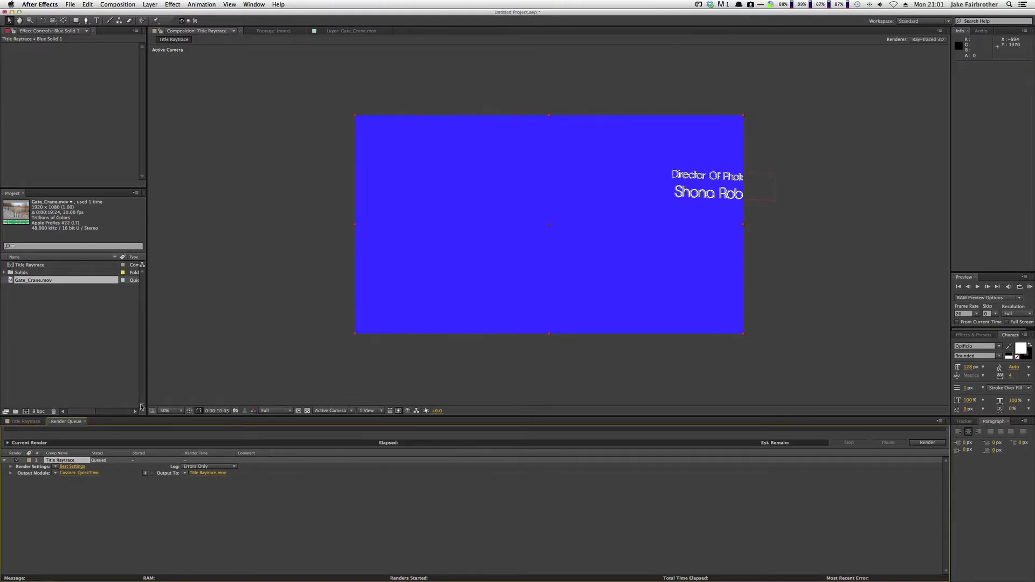
Step: Accept the Best quality, Full resolution render settings and save the output movie as Title Raytrace in the Titles folder
{"action": "left_click", "coordinate": [73, 467]}
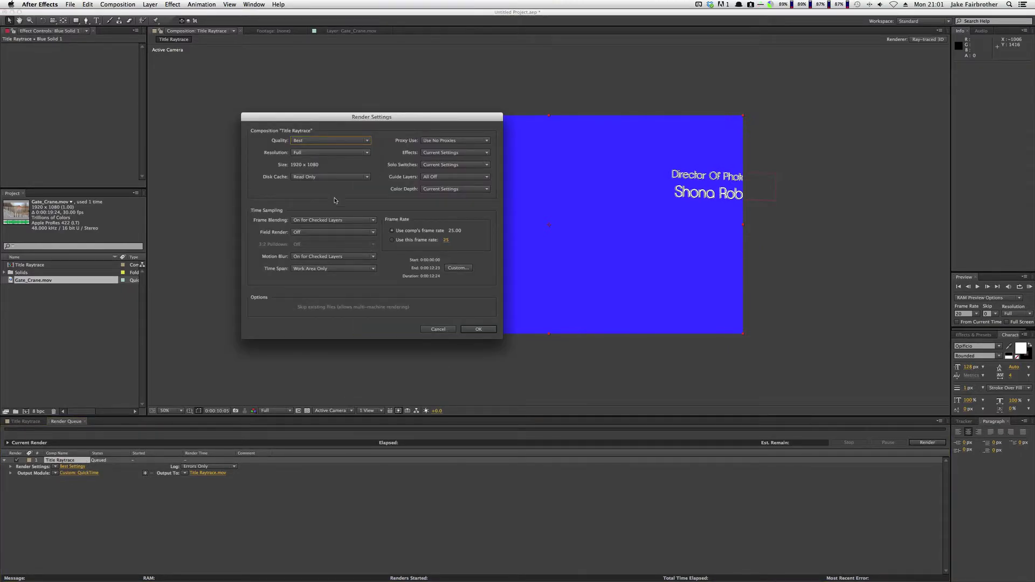
{"action": "left_click", "coordinate": [477, 330]}
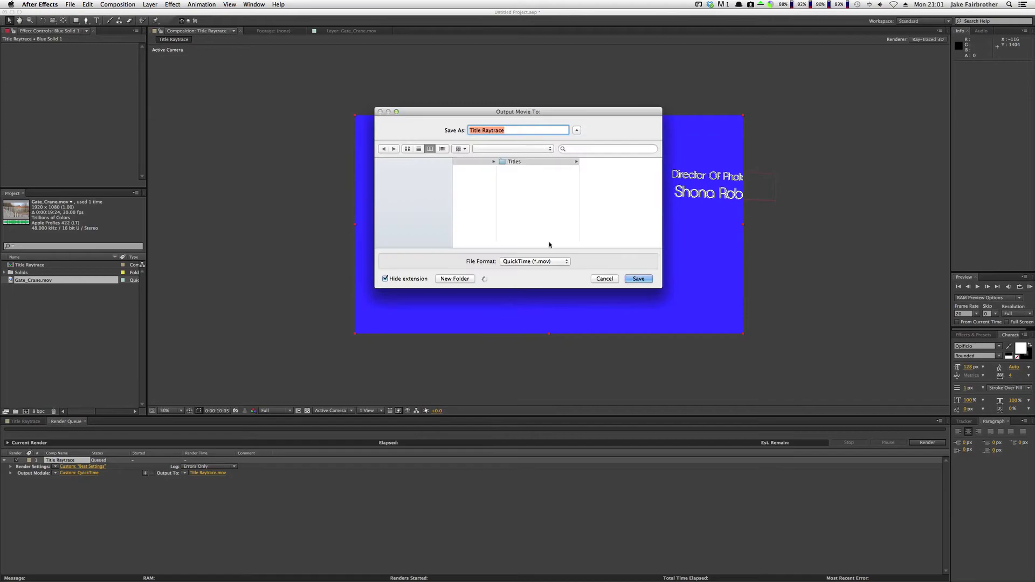
{"action": "left_click", "coordinate": [632, 279]}
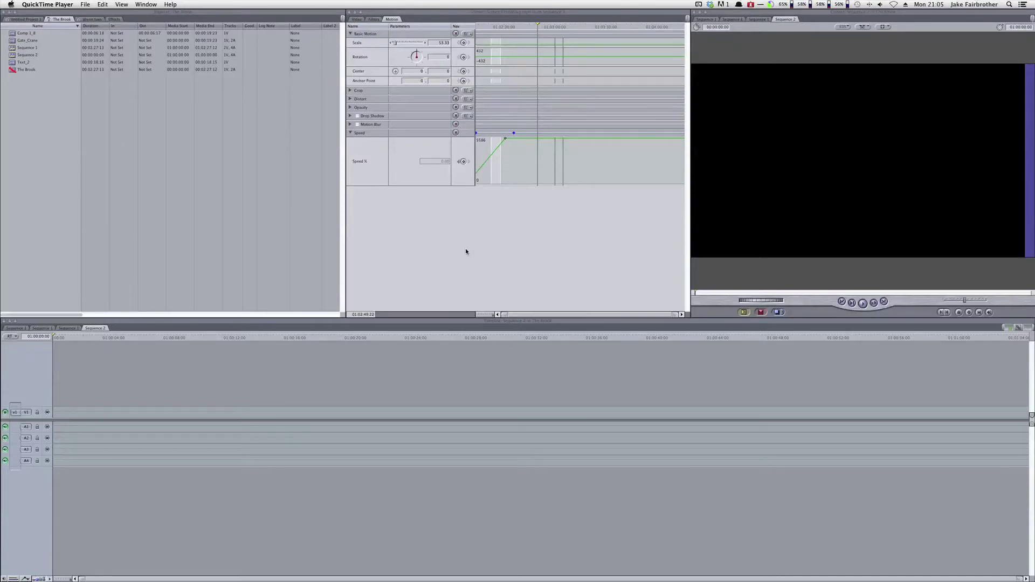
Step: Open the Text_2 clip and review the blue-background title by playing and scrubbing through it
{"action": "double_click", "coordinate": [13, 63]}
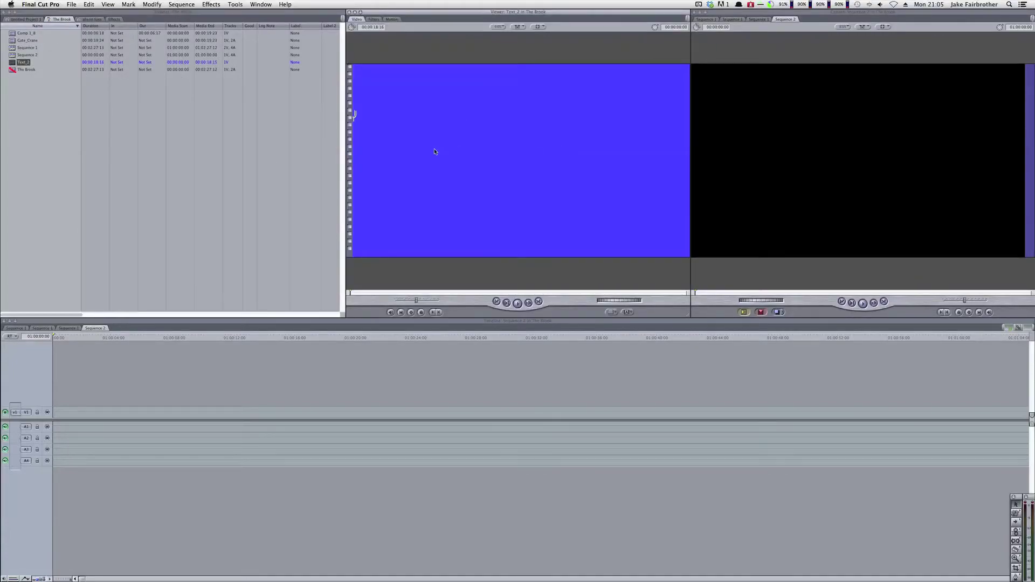
{"action": "key", "text": "space"}
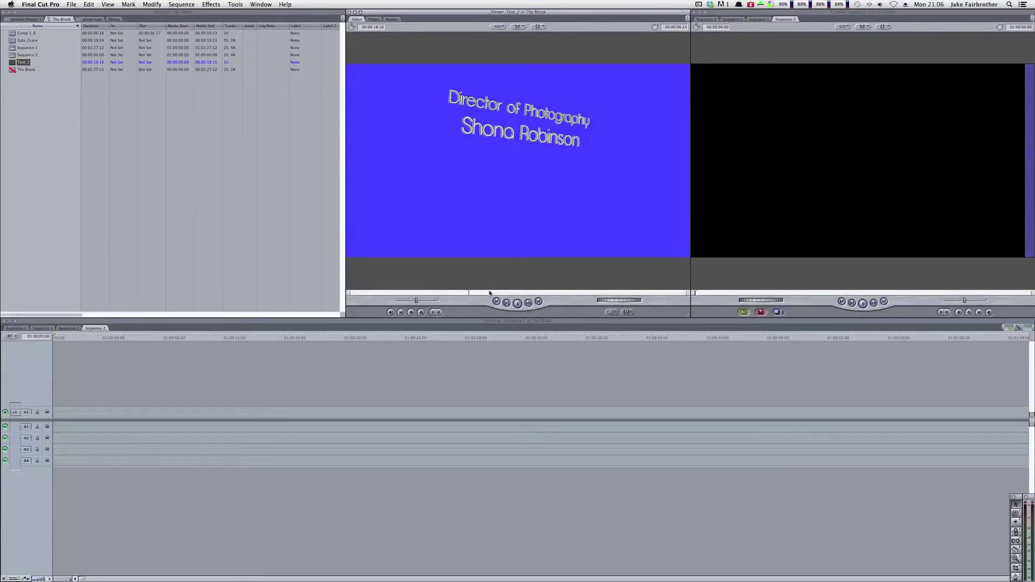
{"action": "left_click", "coordinate": [472, 293]}
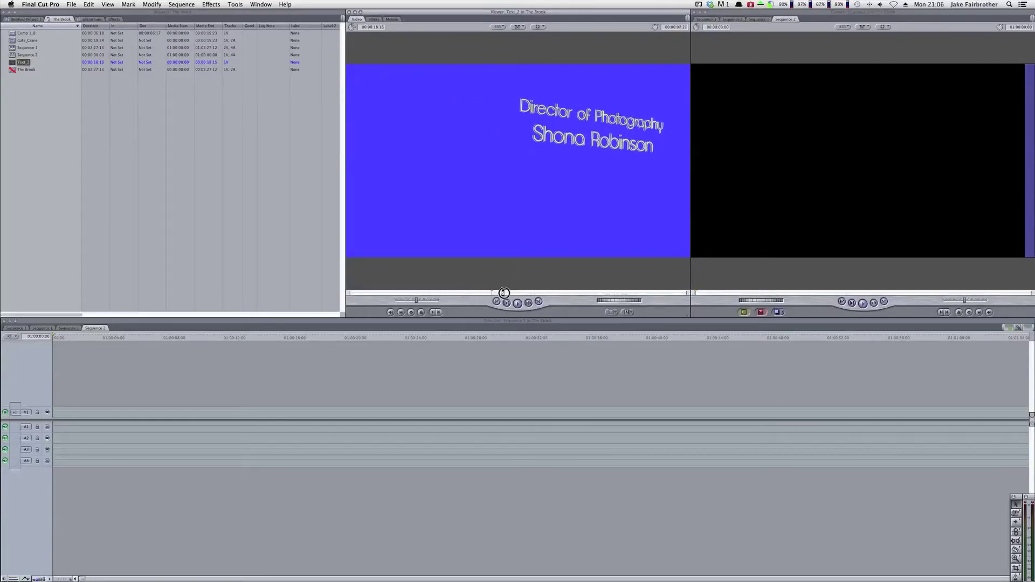
{"action": "left_click_drag", "start_coordinate": [416, 296], "coordinate": [491, 296]}
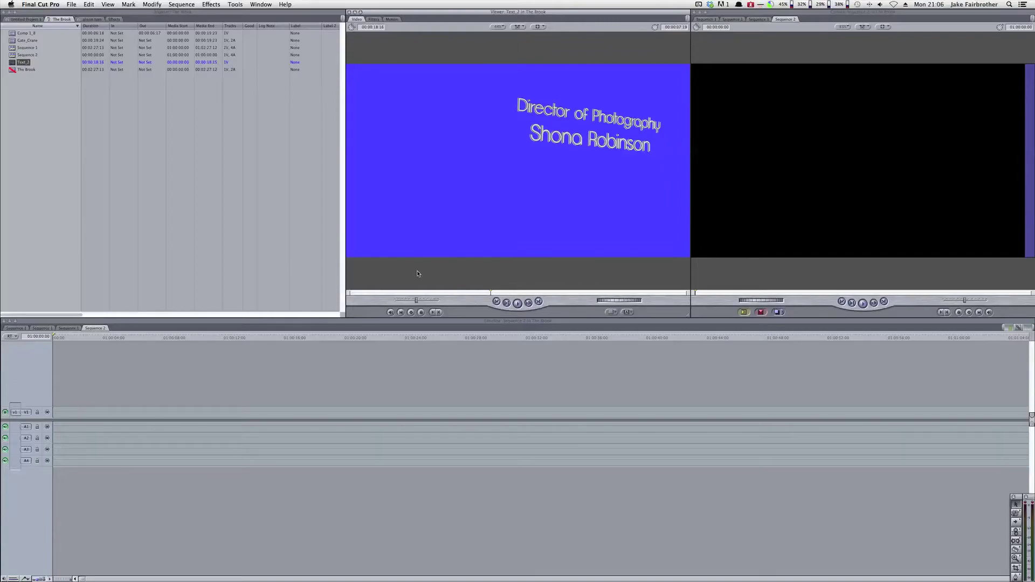
Step: Mark Gate_Crane from 00:00:01:01 to 00:00:13:18 and place that section at the start of Sequence 2, matching the sequence settings to the clip
{"action": "double_click", "coordinate": [15, 42]}
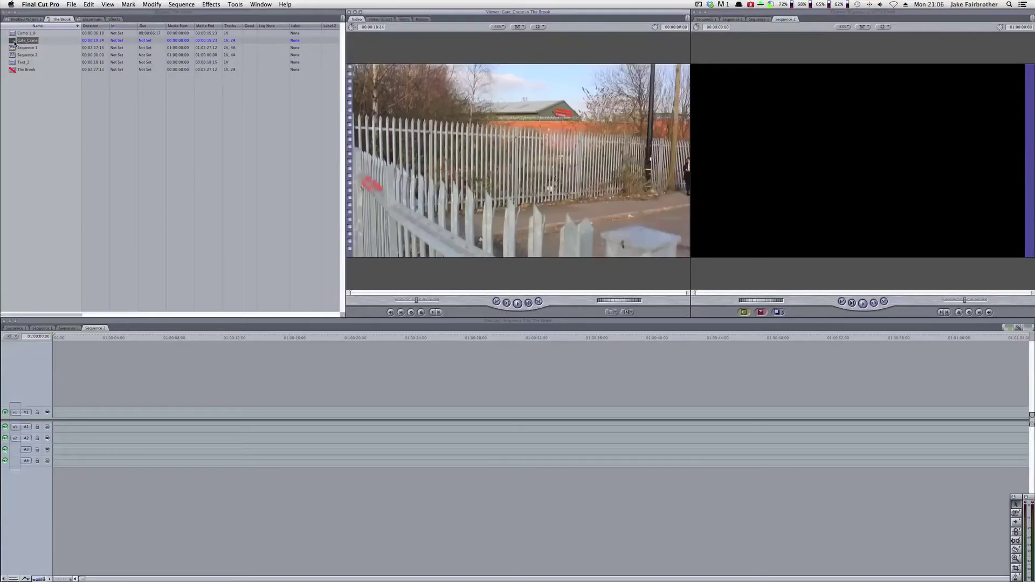
{"action": "mouse_move", "coordinate": [367, 293]}
{"action": "left_mouse_down"}
{"action": "mouse_move", "coordinate": [337, 296]}
{"action": "mouse_move", "coordinate": [369, 297]}
{"action": "left_mouse_up"}
{"action": "left_click", "coordinate": [432, 312]}
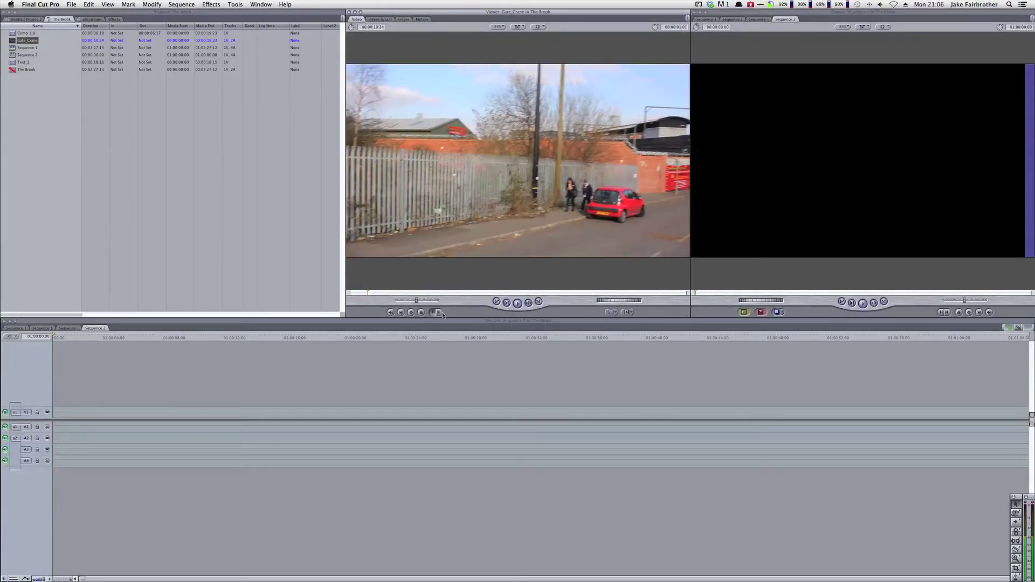
{"action": "left_click_drag", "start_coordinate": [458, 294], "coordinate": [578, 293]}
{"action": "left_click", "coordinate": [437, 312]}
{"action": "left_click_drag", "start_coordinate": [461, 222], "coordinate": [62, 412]}
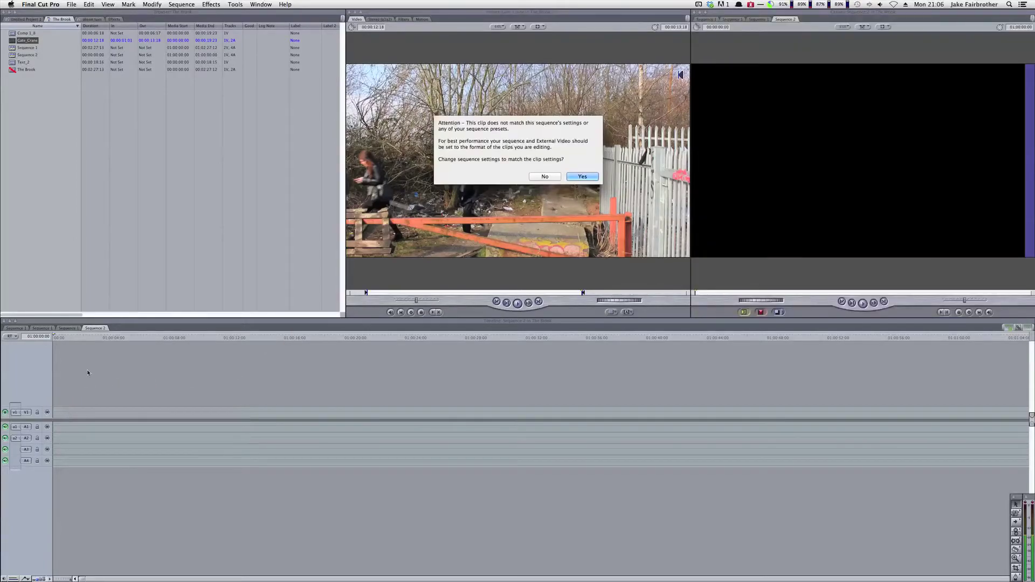
{"action": "left_click", "coordinate": [582, 177]}
Step: Place the Text_2 clip at the start of the sequence on video track V2, directly above Gate_Crane
{"action": "left_click_drag", "start_coordinate": [157, 340], "coordinate": [30, 335]}
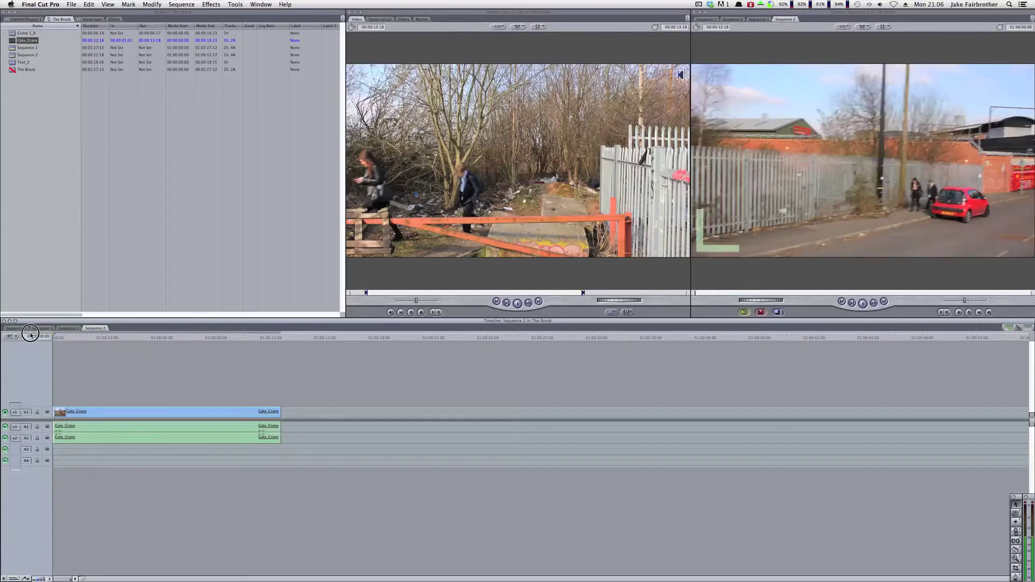
{"action": "double_click", "coordinate": [13, 63]}
{"action": "left_click_drag", "start_coordinate": [475, 169], "coordinate": [107, 338]}
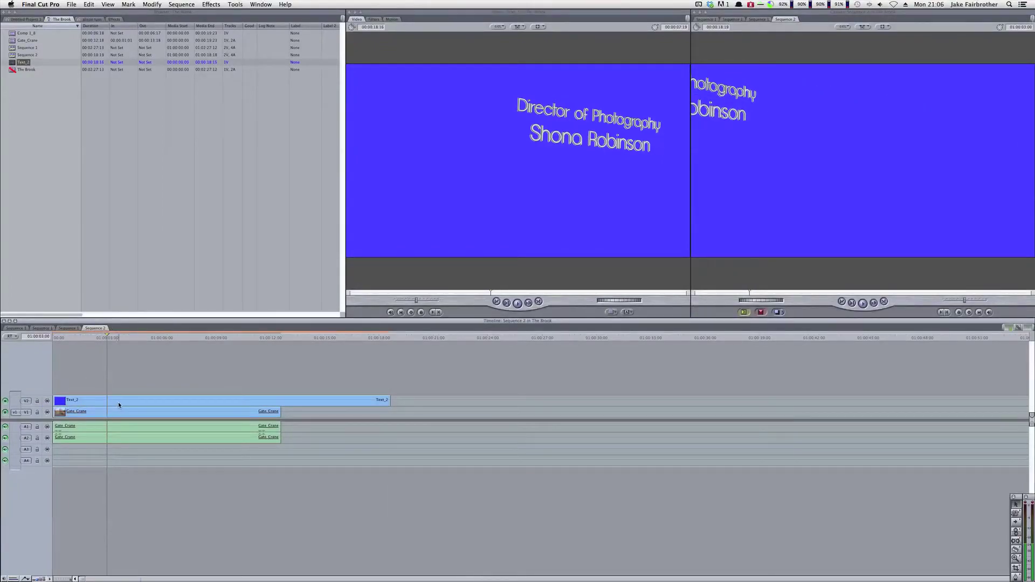
Step: Apply the Chroma Keyer video filter to the Text_2 clip in the timeline
{"action": "double_click", "coordinate": [118, 402]}
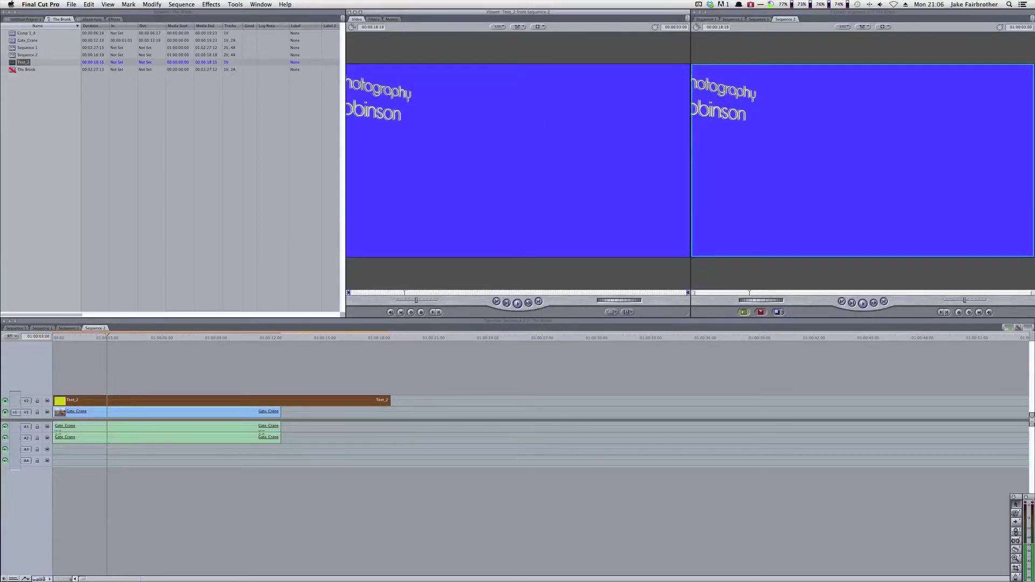
{"action": "left_click", "coordinate": [211, 4]}
{"action": "mouse_move", "coordinate": [265, 82]}
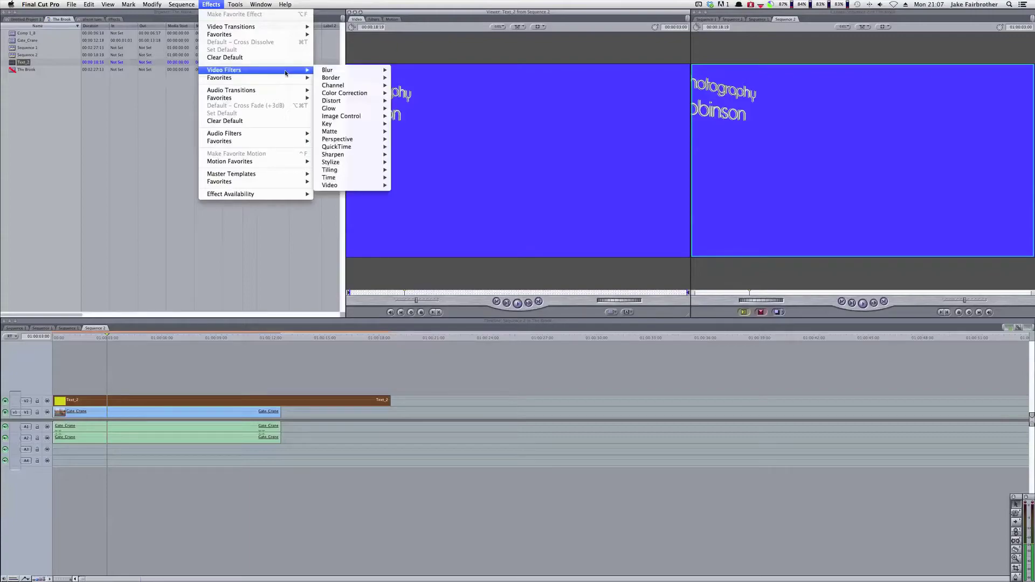
{"action": "mouse_move", "coordinate": [355, 104]}
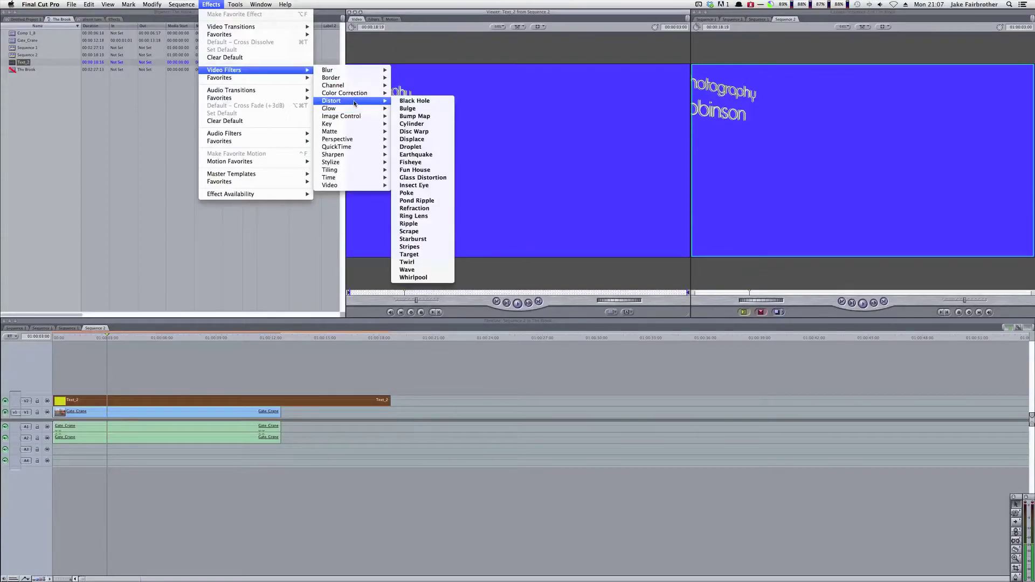
{"action": "mouse_move", "coordinate": [358, 123]}
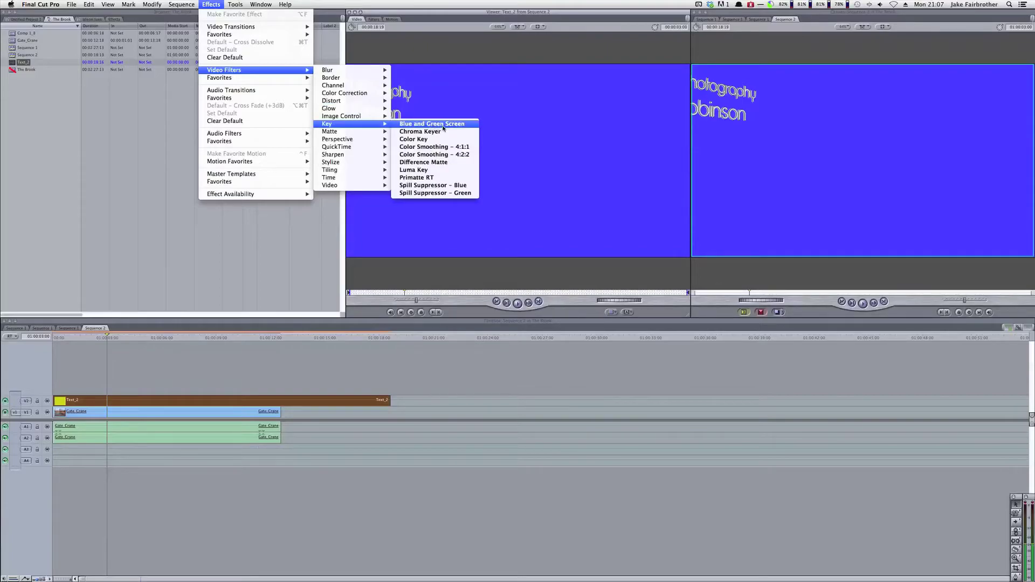
{"action": "left_click", "coordinate": [420, 131]}
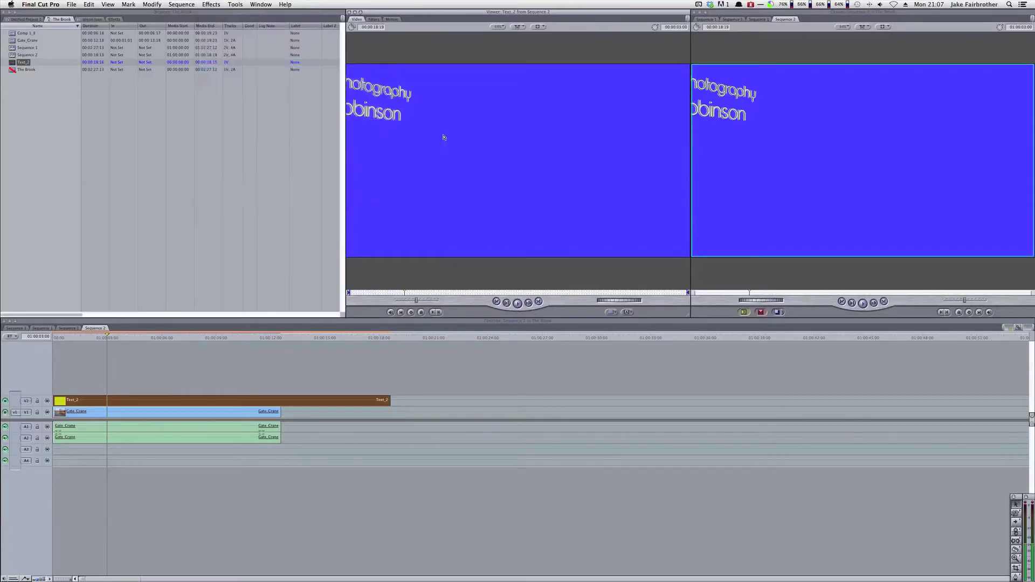
Step: Sample the title's blue background as the Chroma Keyer colour and disable the saturation and luma ranges
{"action": "left_click", "coordinate": [418, 19]}
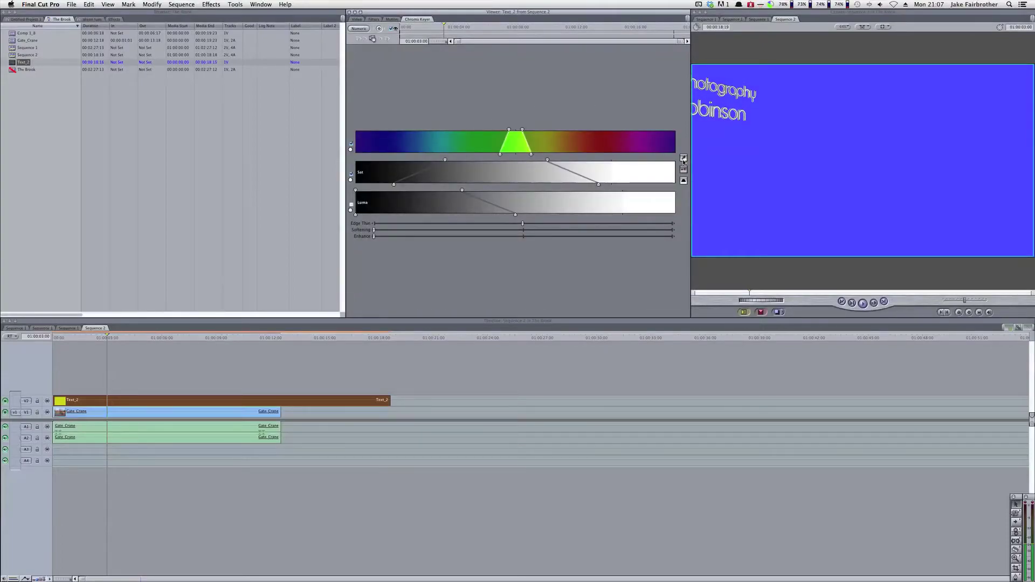
{"action": "left_click", "coordinate": [357, 19]}
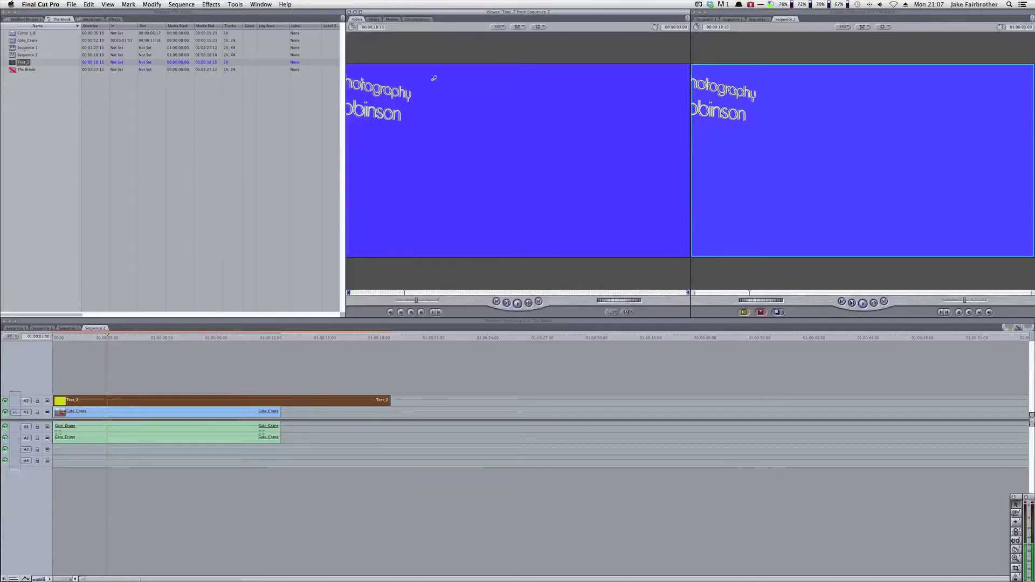
{"action": "left_click", "coordinate": [453, 122]}
{"action": "left_click", "coordinate": [417, 19]}
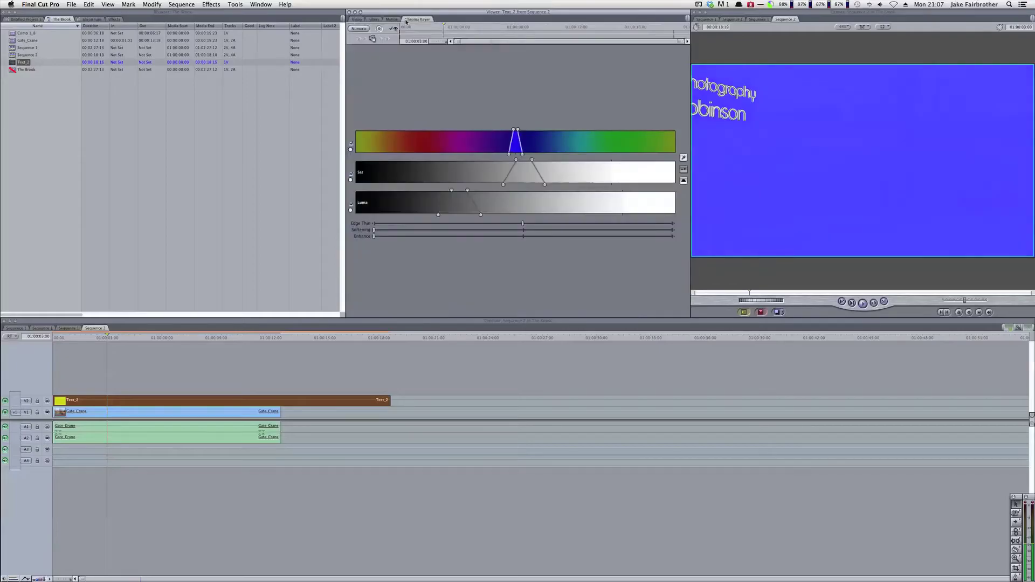
{"action": "left_click", "coordinate": [351, 175]}
{"action": "left_click", "coordinate": [351, 204]}
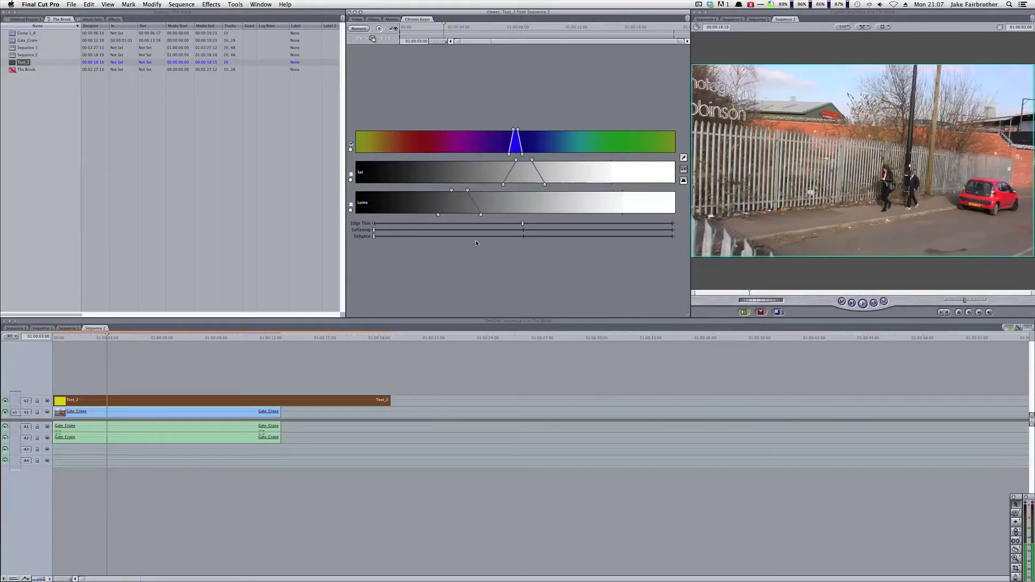
Step: Scrub through the sequence and examine how the keyed title sits against the fence in the footage
{"action": "left_click_drag", "start_coordinate": [200, 335], "coordinate": [155, 335]}
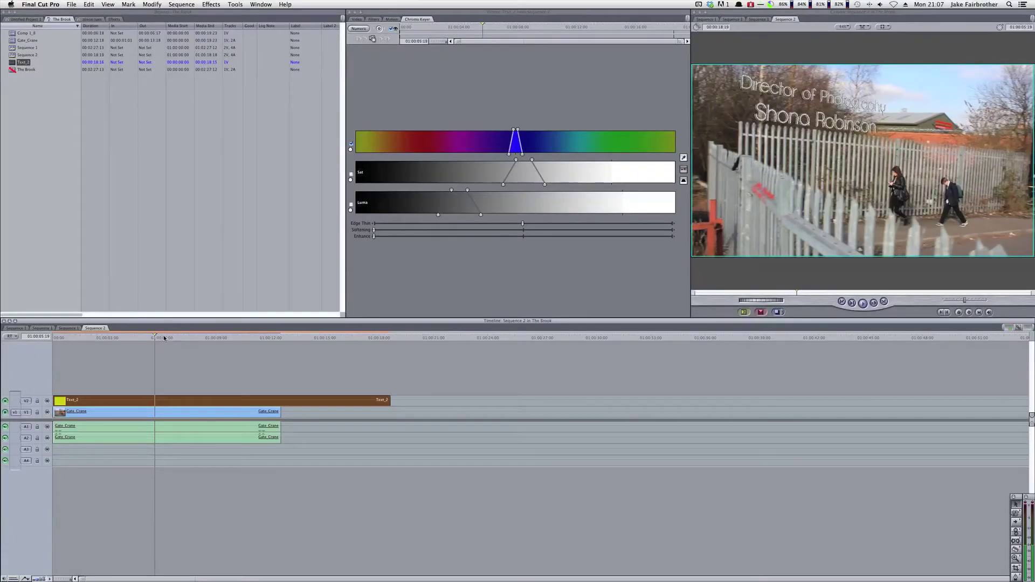
{"action": "left_click_drag", "start_coordinate": [154, 338], "coordinate": [187, 347]}
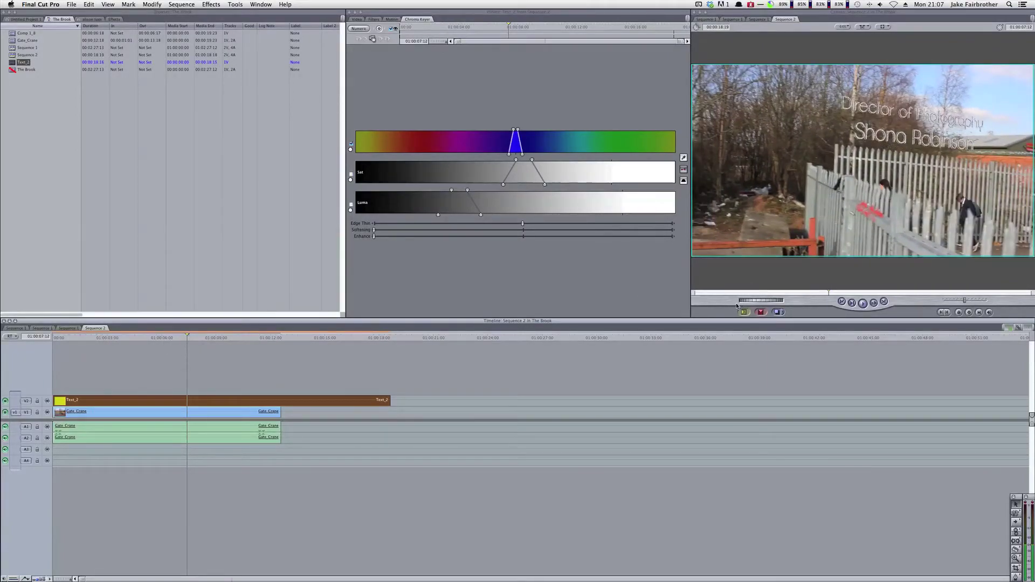
{"action": "left_click", "coordinate": [858, 144]}
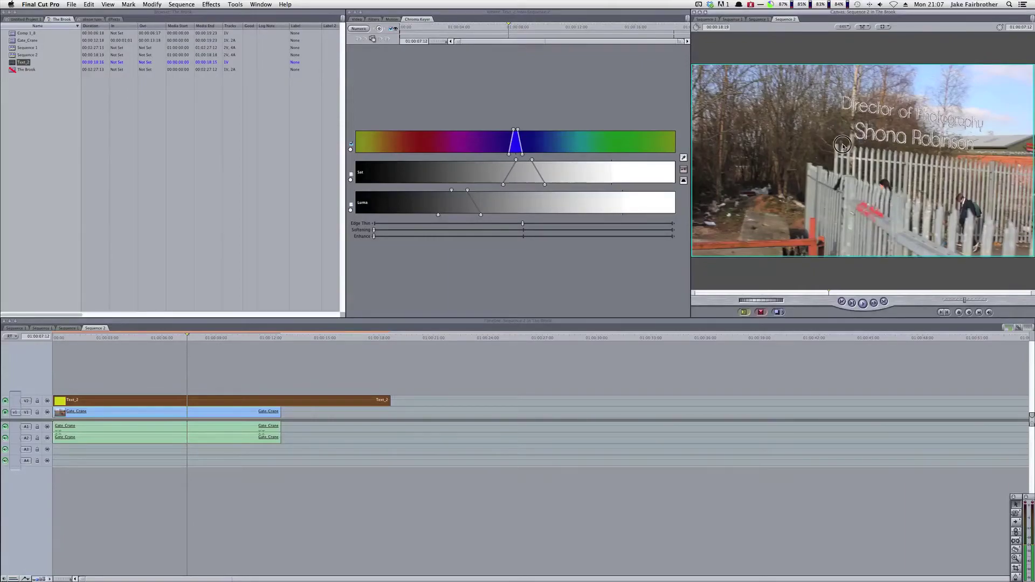
{"action": "key", "text": "Return"}
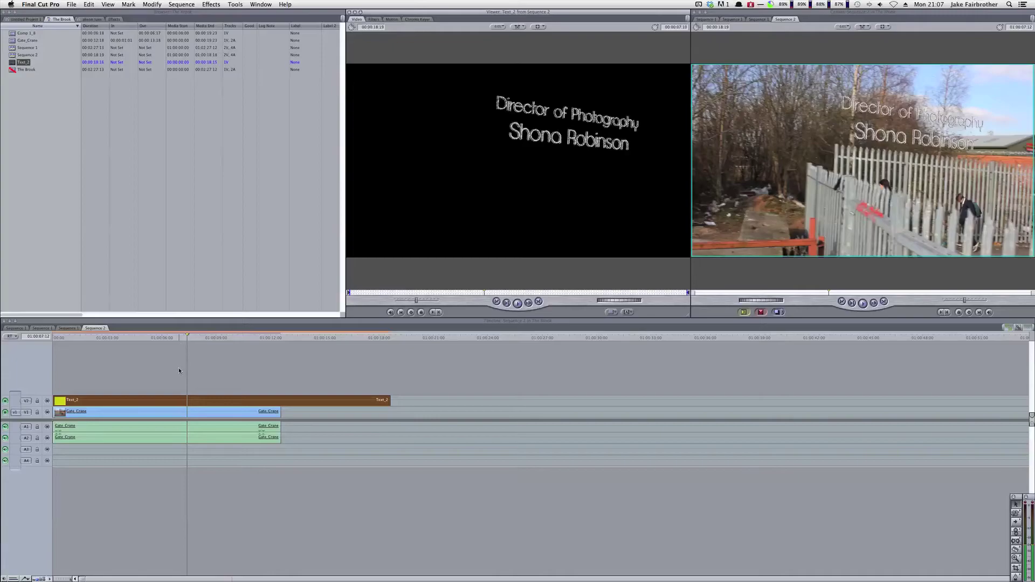
{"action": "mouse_move", "coordinate": [186, 402]}
{"action": "left_mouse_down"}
{"action": "mouse_move", "coordinate": [176, 403]}
{"action": "mouse_move", "coordinate": [194, 416]}
{"action": "left_mouse_up"}
{"action": "left_click", "coordinate": [191, 401]}
{"action": "left_click", "coordinate": [192, 414]}
{"action": "key", "text": "super+z"}
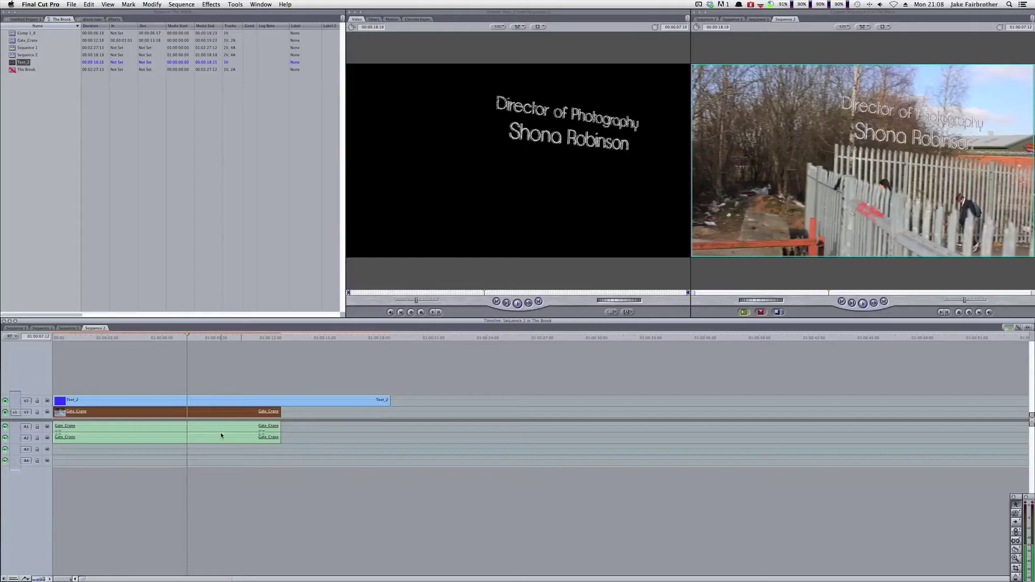
Step: Shift the Gate_Crane video and audio together slightly later in the timeline and check the title's alignment
{"action": "left_click", "coordinate": [221, 434]}
{"action": "left_click_drag", "start_coordinate": [218, 426], "coordinate": [223, 427]}
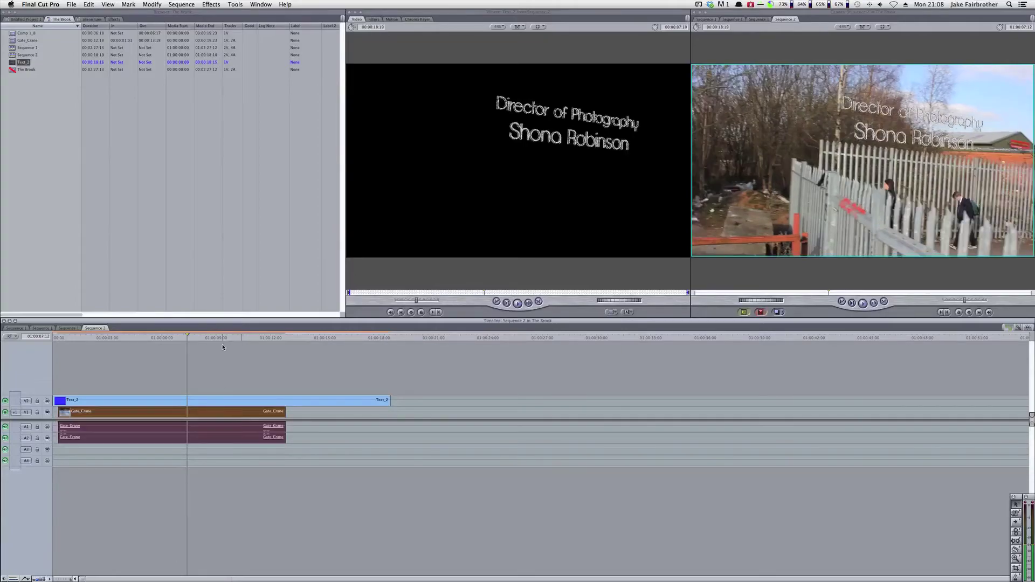
{"action": "mouse_move", "coordinate": [189, 338]}
{"action": "left_mouse_down"}
{"action": "mouse_move", "coordinate": [178, 339]}
{"action": "mouse_move", "coordinate": [190, 339]}
{"action": "left_mouse_up"}
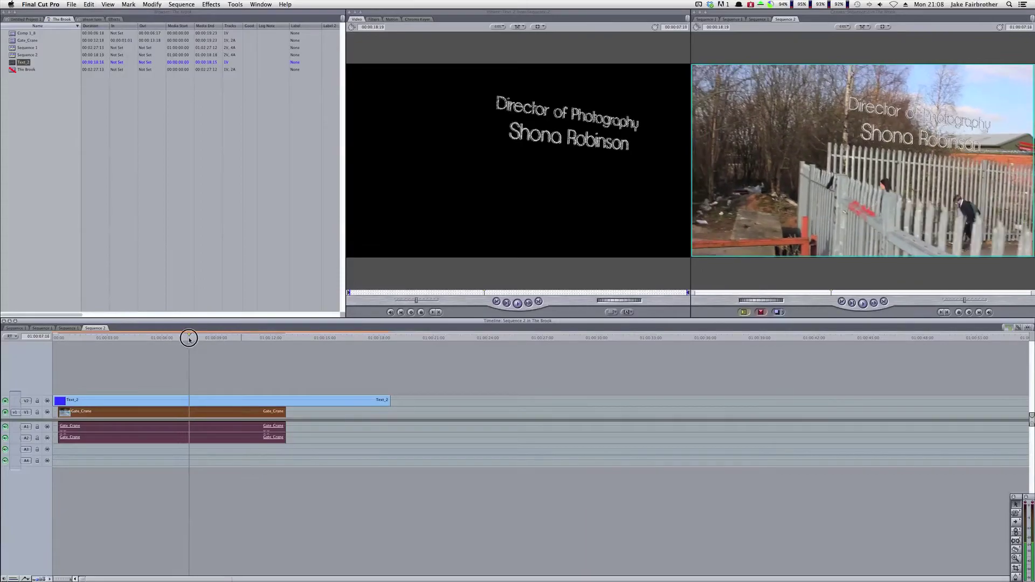
Step: Slide Text_2 along V2 until the title lines up with the top of the fence, checking several frames
{"action": "left_click_drag", "start_coordinate": [222, 403], "coordinate": [236, 404]}
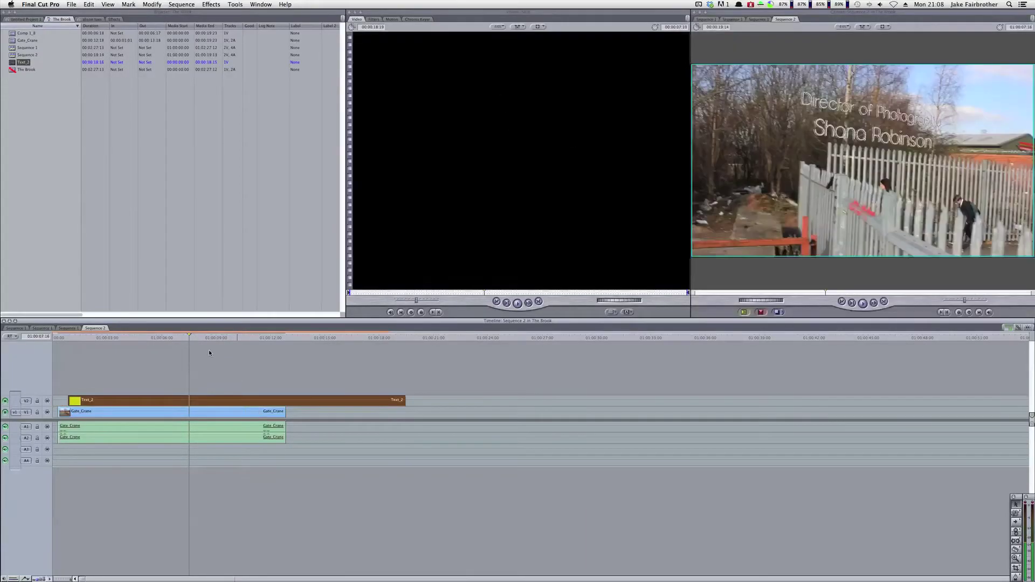
{"action": "left_click_drag", "start_coordinate": [195, 338], "coordinate": [193, 339]}
{"action": "left_click_drag", "start_coordinate": [202, 403], "coordinate": [195, 405]}
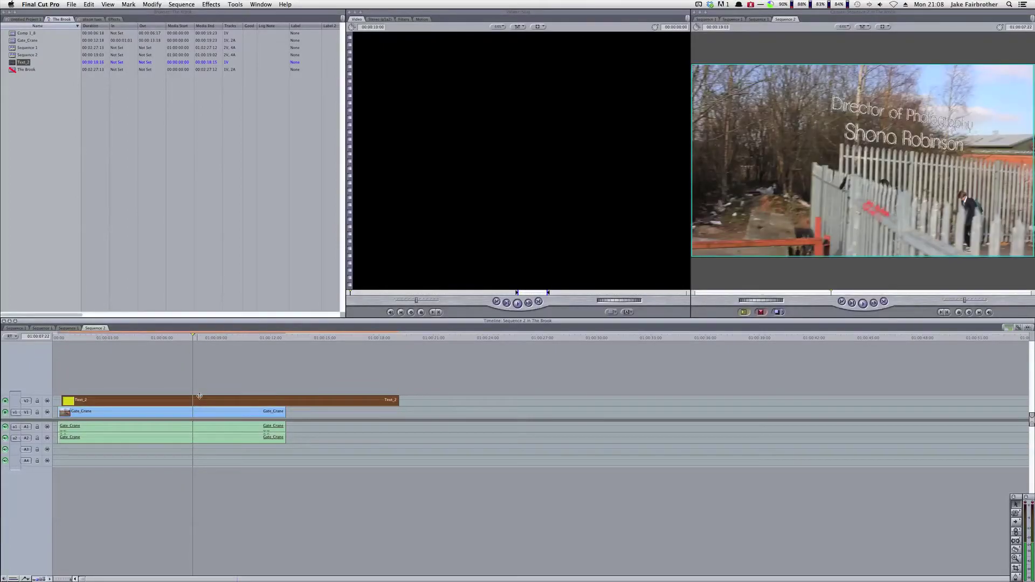
{"action": "left_click_drag", "start_coordinate": [187, 338], "coordinate": [163, 337]}
{"action": "left_click_drag", "start_coordinate": [178, 402], "coordinate": [177, 402]}
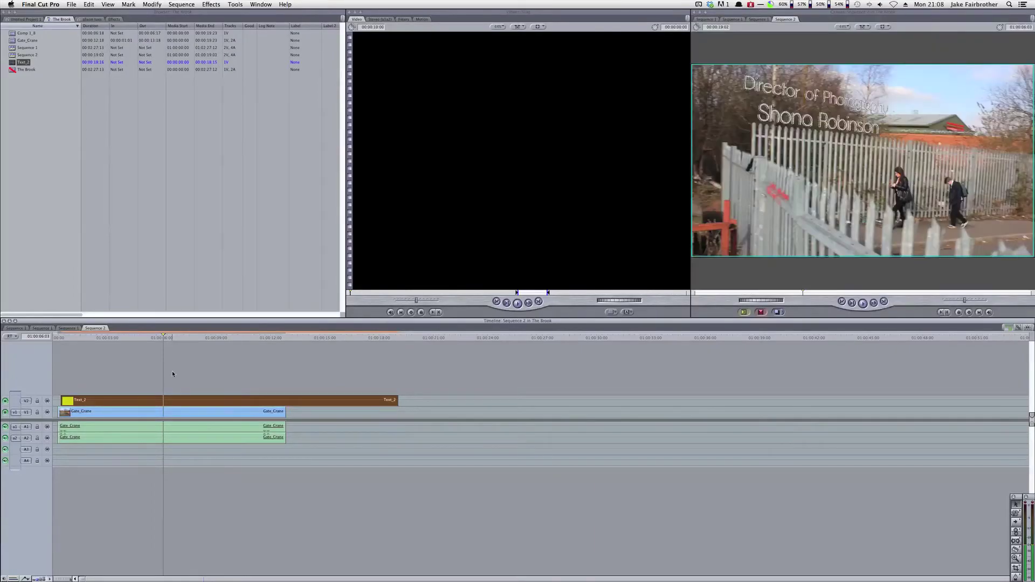
{"action": "left_click_drag", "start_coordinate": [169, 338], "coordinate": [205, 340]}
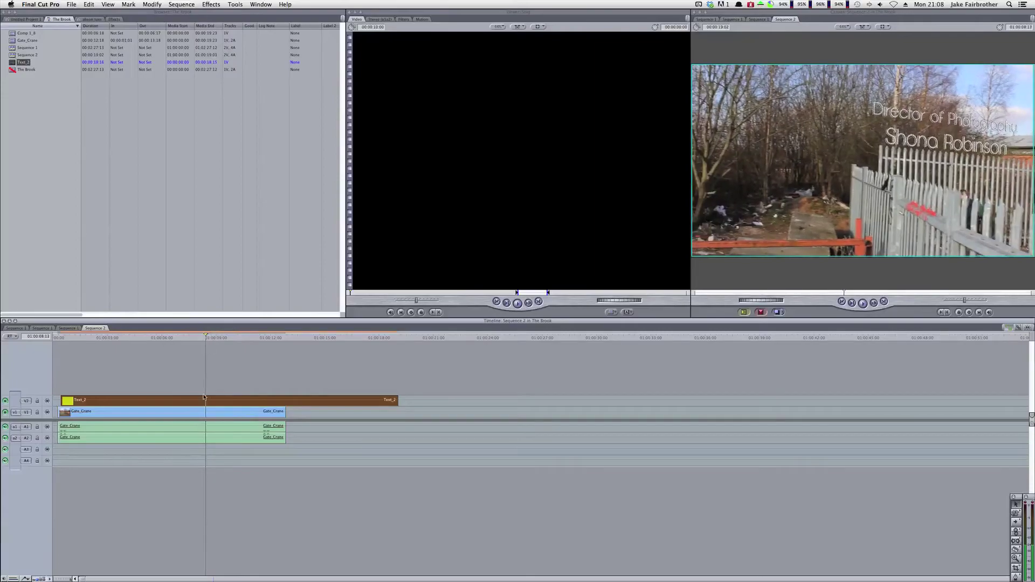
{"action": "left_click_drag", "start_coordinate": [202, 398], "coordinate": [203, 399]}
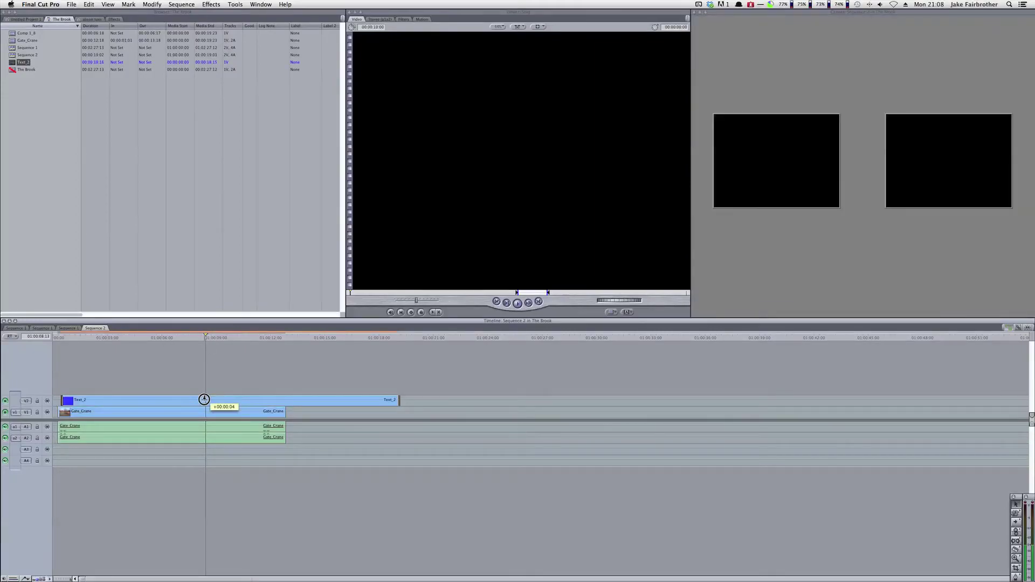
{"action": "left_click_drag", "start_coordinate": [204, 400], "coordinate": [204, 400]}
Step: Play and scrub the sequence to check how well the keyed title follows the camera movement
{"action": "left_click", "coordinate": [221, 343]}
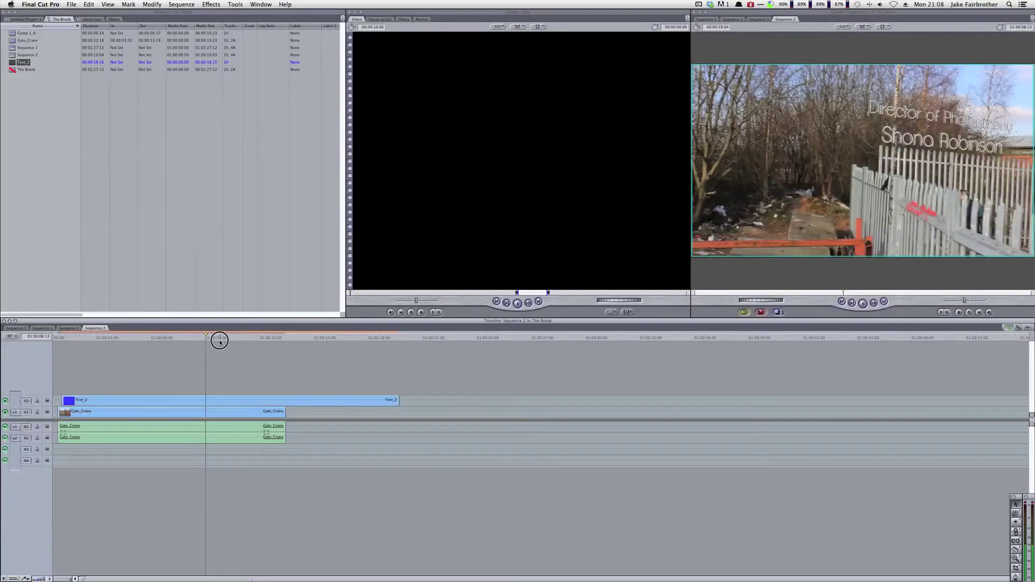
{"action": "left_click_drag", "start_coordinate": [205, 339], "coordinate": [157, 346]}
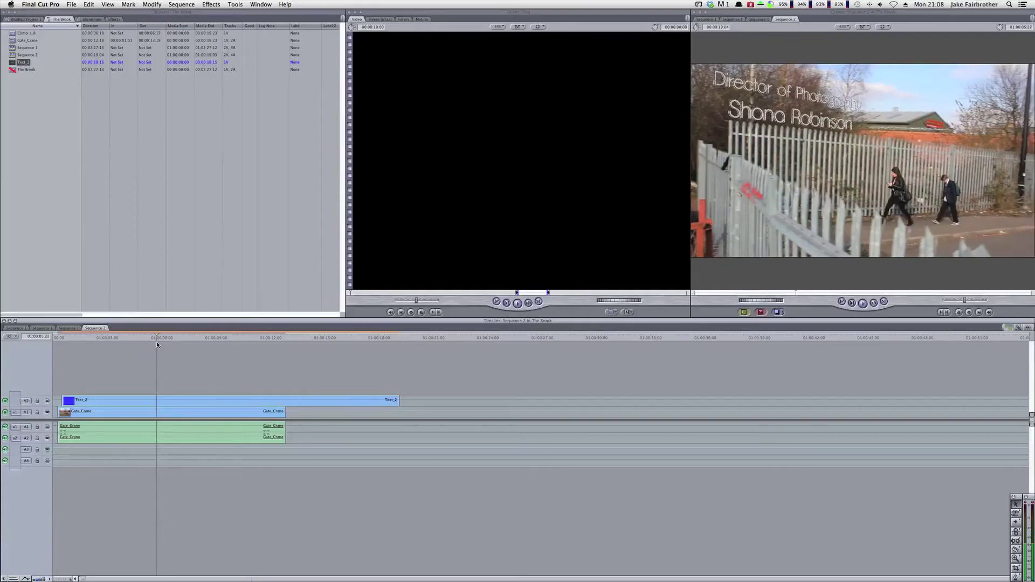
{"action": "key", "text": "space"}
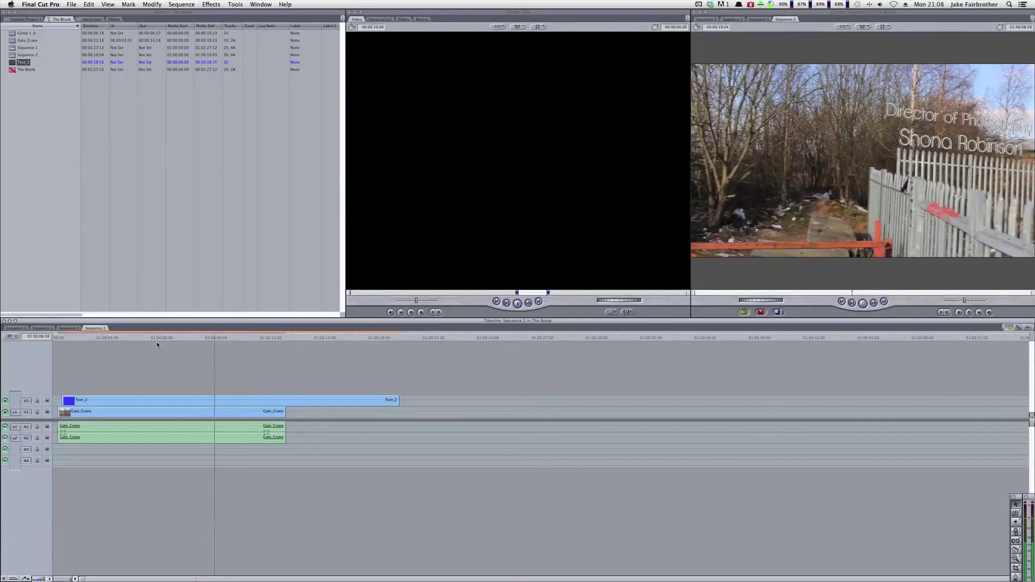
{"action": "left_click_drag", "start_coordinate": [179, 338], "coordinate": [173, 338]}
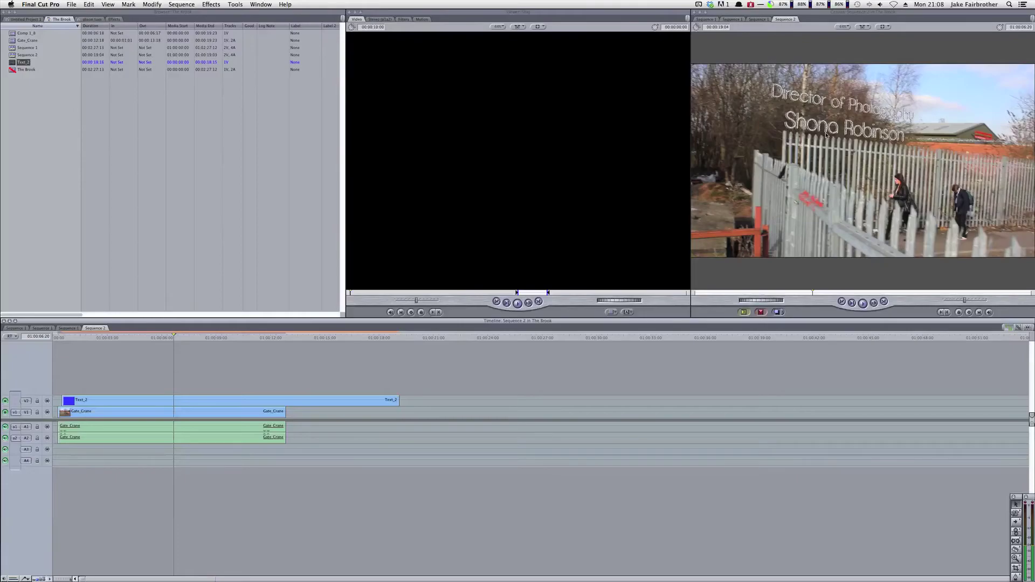
{"action": "left_click_drag", "start_coordinate": [179, 340], "coordinate": [125, 338]}
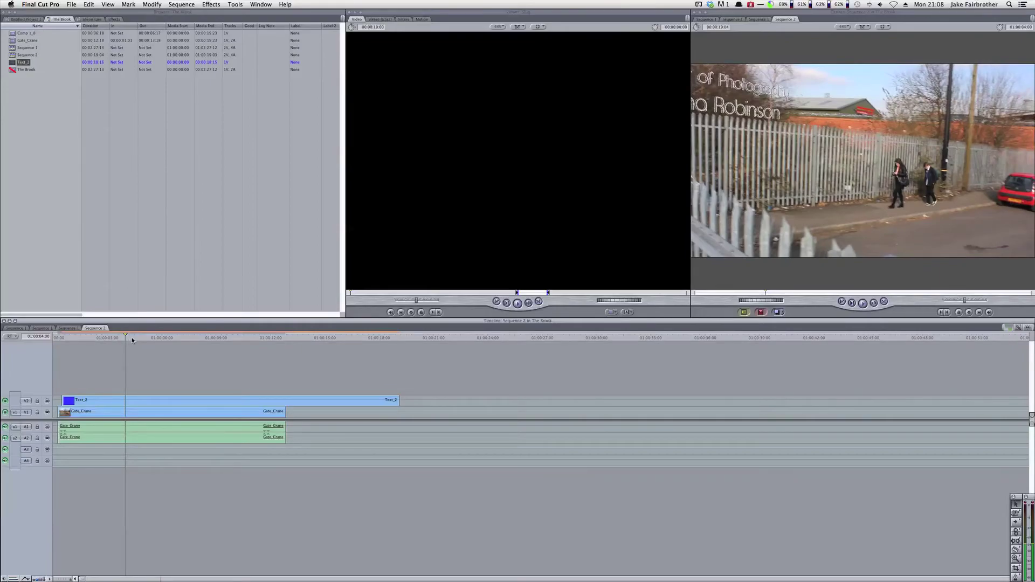
Step: Play the keyed sequence, open Comp 1_8 in the Viewer and run through it to review the rendered title
{"action": "key", "text": "space"}
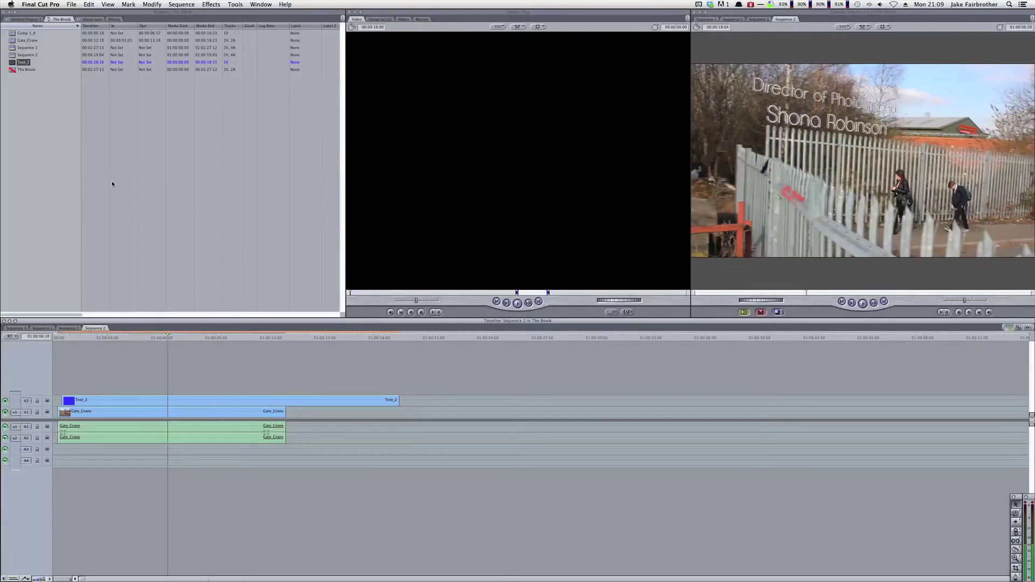
{"action": "double_click", "coordinate": [14, 35]}
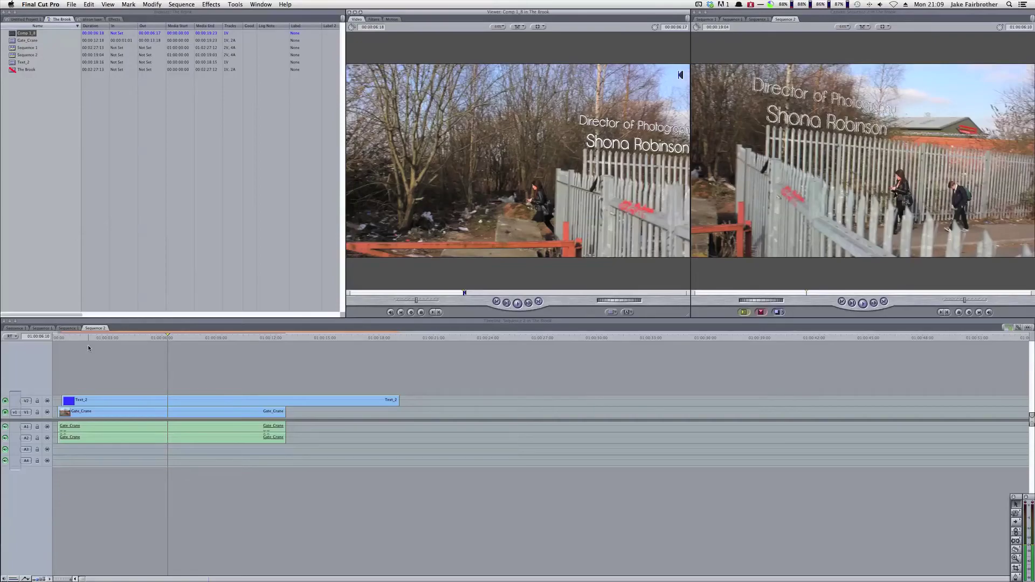
{"action": "left_click_drag", "start_coordinate": [458, 290], "coordinate": [380, 297]}
{"action": "key", "text": "space"}
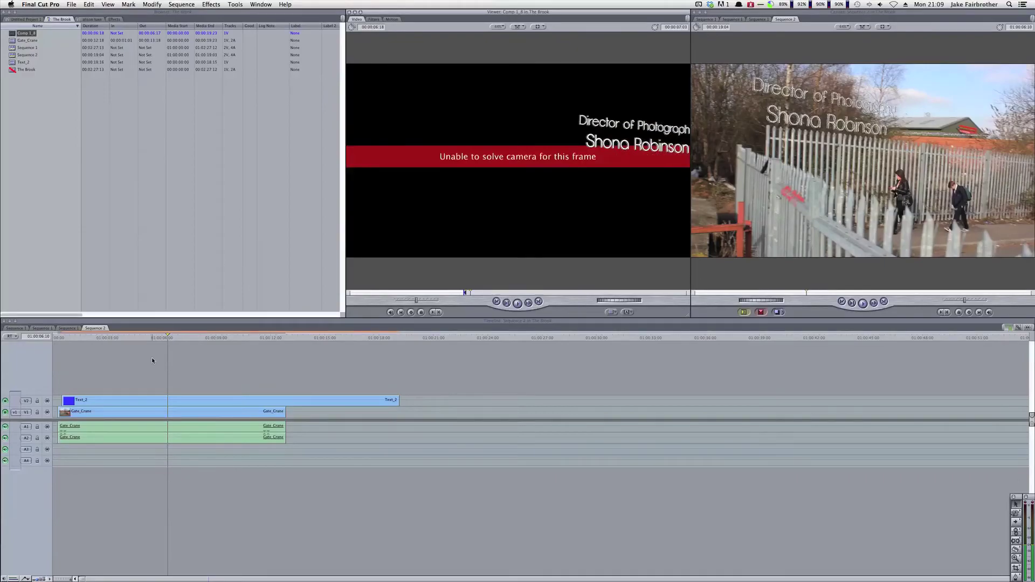
Step: Compare the keyed title's position in Sequence 2 with Comp 1_8, stepping back several frames and checking a later point
{"action": "left_click", "coordinate": [166, 345]}
{"action": "key", "text": "Left"}
{"action": "key", "text": "Left"}
{"action": "key", "text": "Left"}
{"action": "key", "text": "Left"}
{"action": "key", "text": "Left"}
{"action": "key", "text": "Left"}
{"action": "key", "text": "Left"}
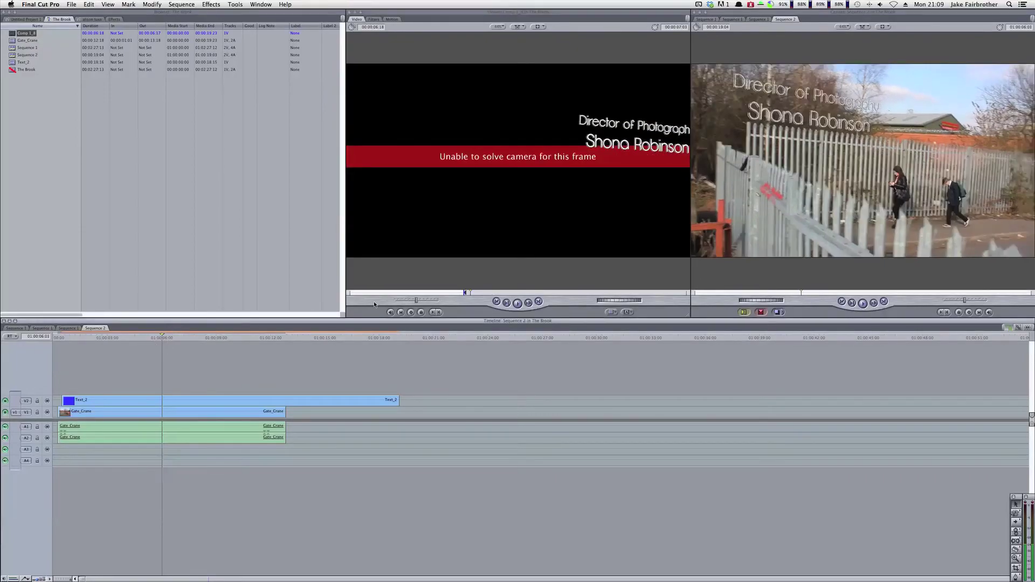
{"action": "left_click", "coordinate": [464, 292]}
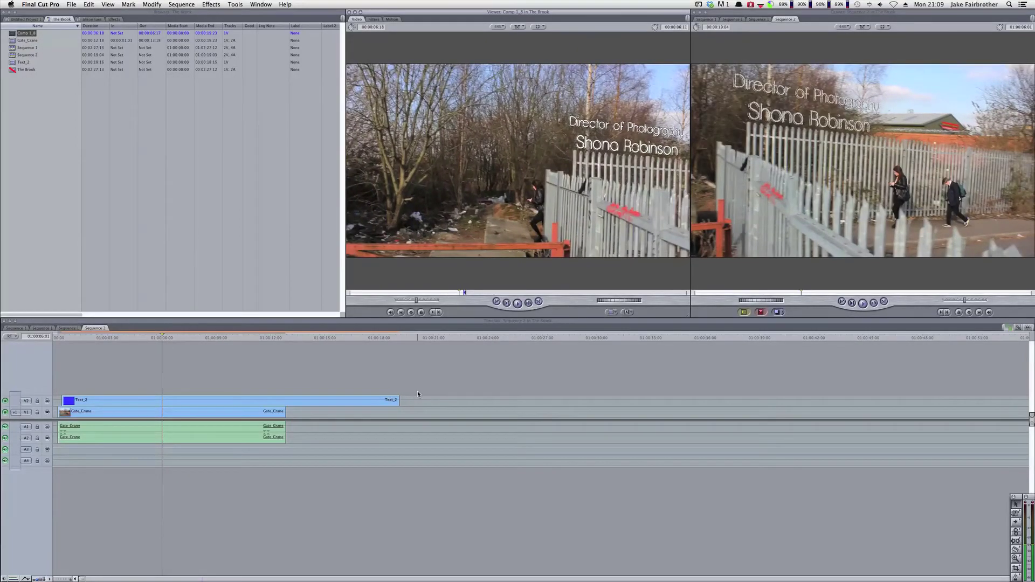
{"action": "left_click", "coordinate": [235, 334]}
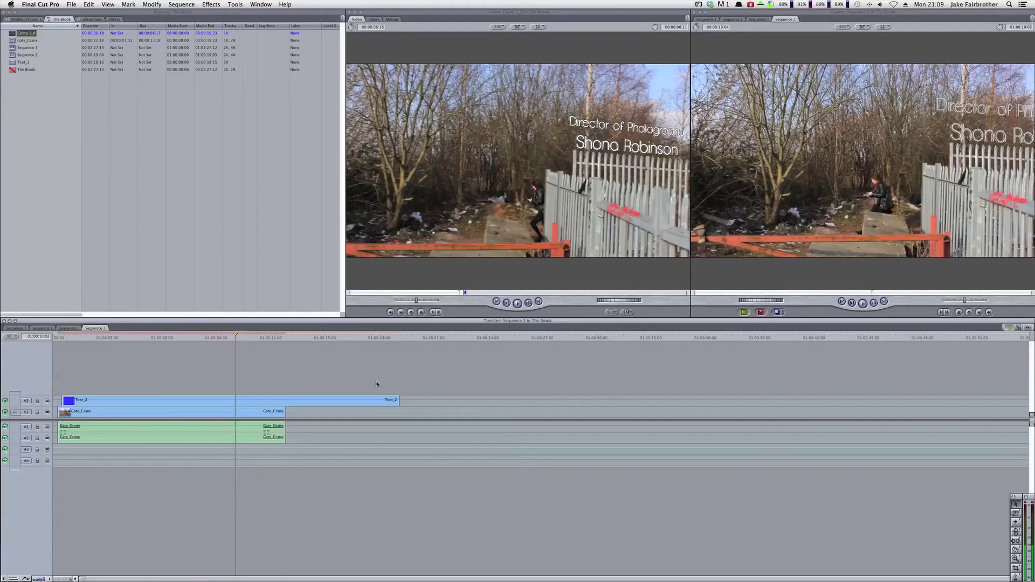
Step: Clear all clips from Sequence 2 and place Comp 1_8 at the start of V1, matching the sequence settings to the clip
{"action": "left_click_drag", "start_coordinate": [370, 388], "coordinate": [231, 442]}
{"action": "key", "text": "Delete"}
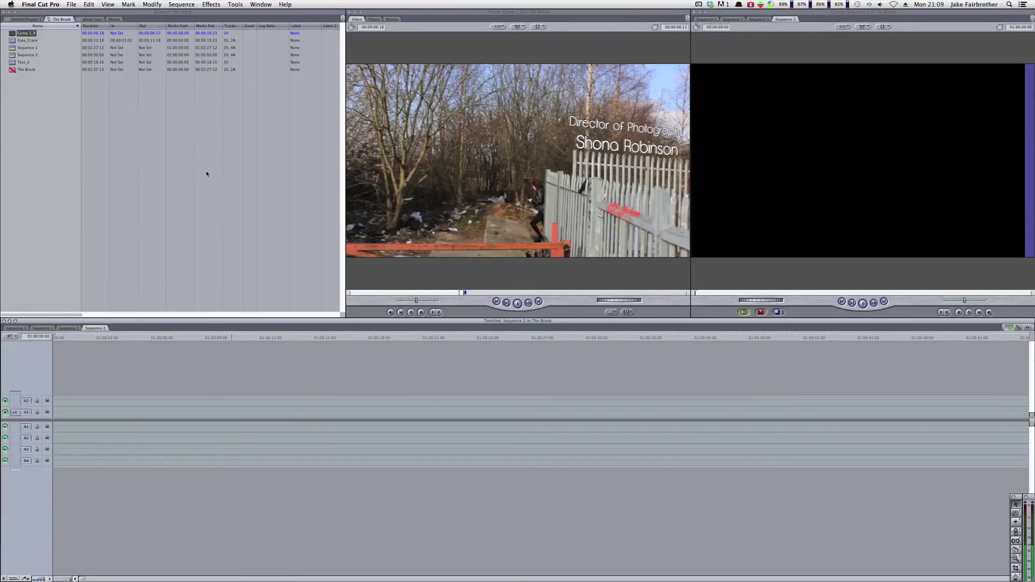
{"action": "left_click_drag", "start_coordinate": [22, 41], "coordinate": [58, 412]}
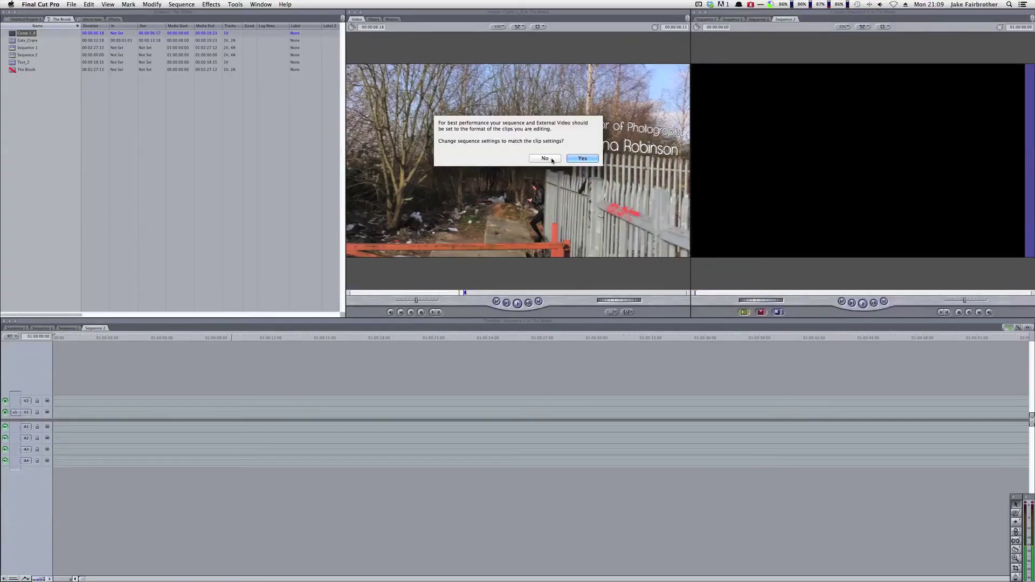
{"action": "left_click", "coordinate": [568, 160]}
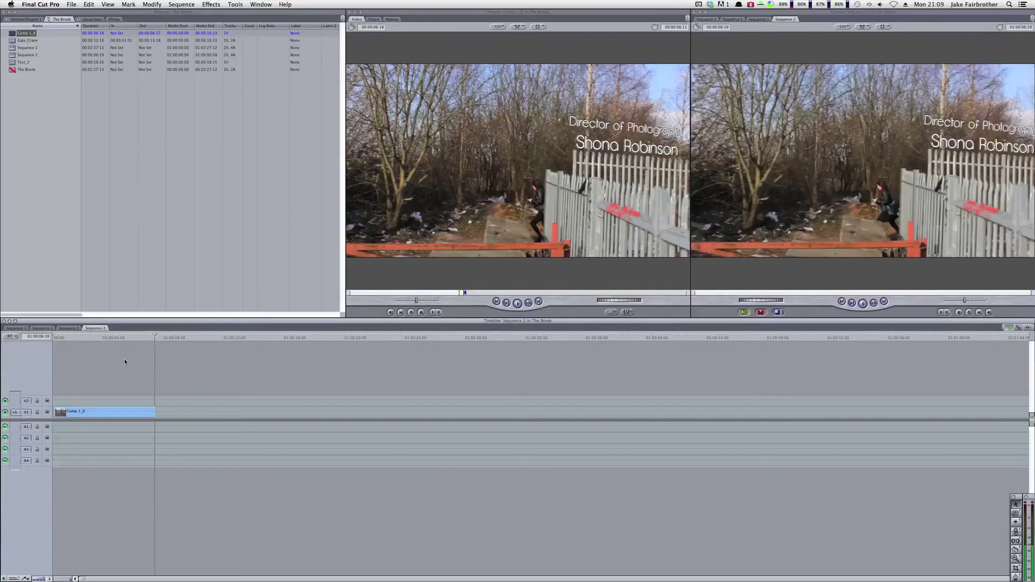
Step: Scrub back through Comp 1_8 in Sequence 2 and select the clip to inspect the title above the fence
{"action": "left_click_drag", "start_coordinate": [124, 339], "coordinate": [90, 338]}
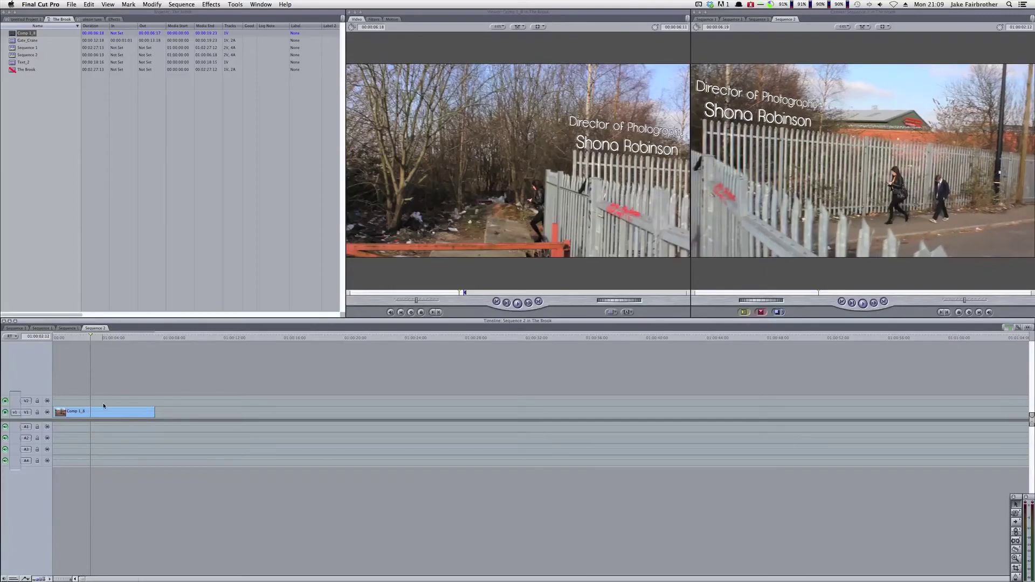
{"action": "left_click", "coordinate": [102, 413]}
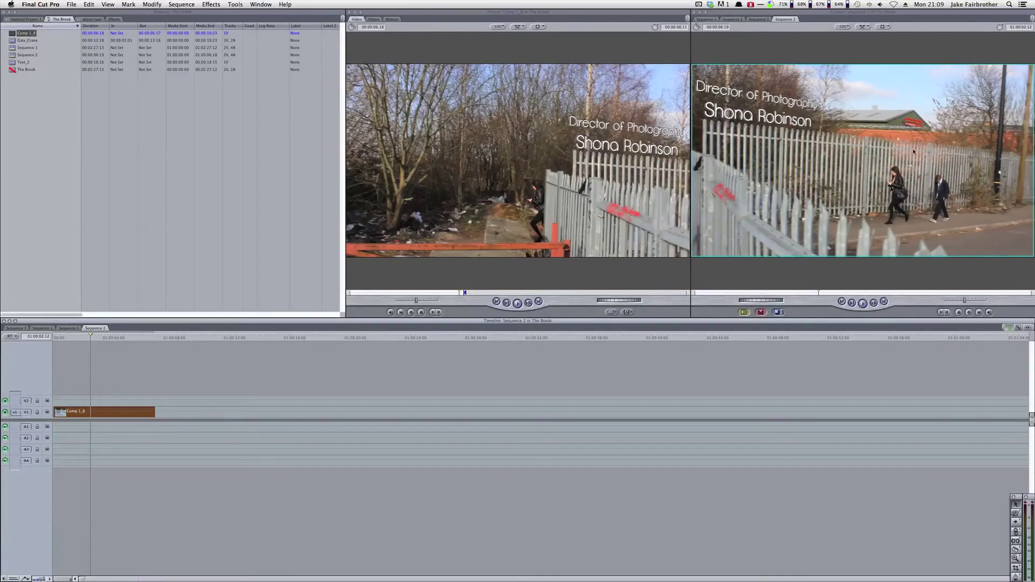
{"action": "left_click", "coordinate": [895, 157]}
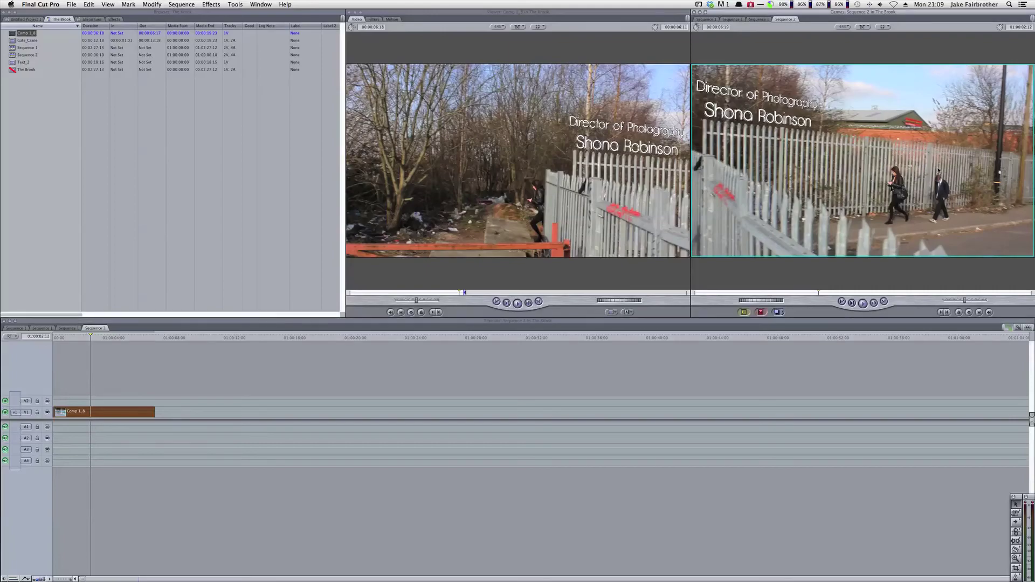
Step: Switch to Sequence 1 of The Brook and scrub through the colour-graded title shot
{"action": "left_click", "coordinate": [39, 329]}
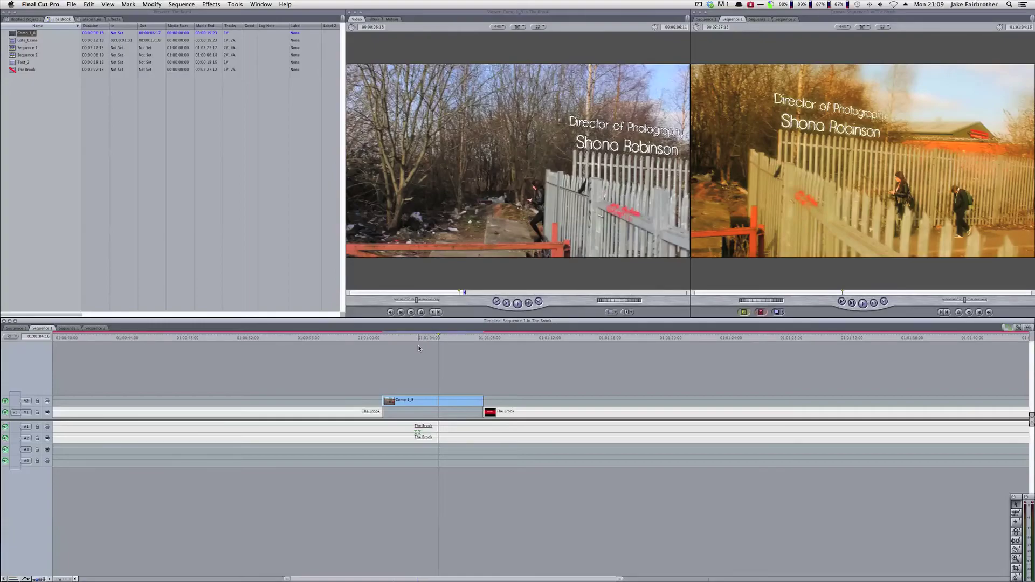
{"action": "left_click_drag", "start_coordinate": [414, 340], "coordinate": [392, 338]}
{"action": "left_click_drag", "start_coordinate": [399, 338], "coordinate": [433, 340]}
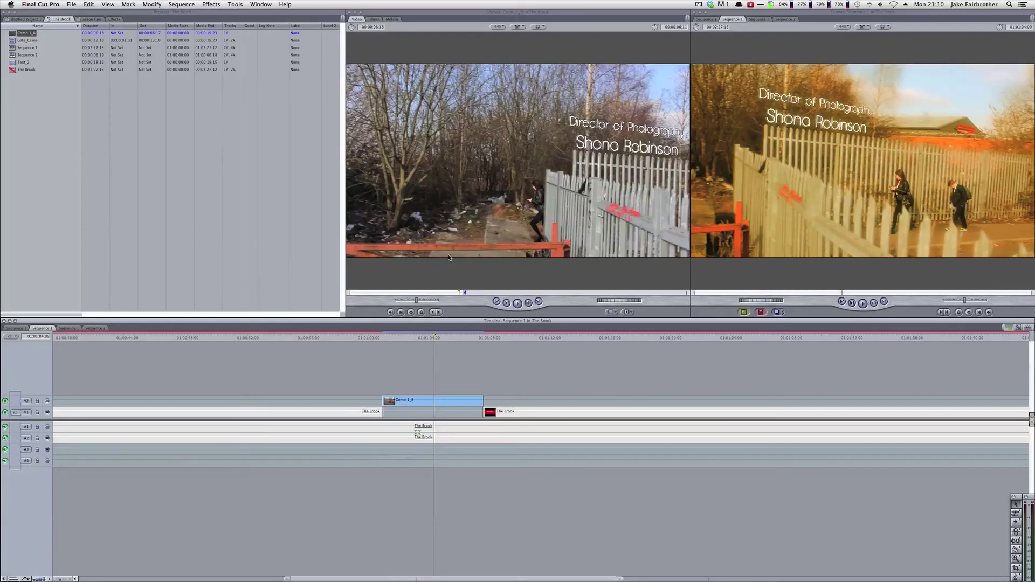
Step: Return to Sequence 2 and scrub Comp 1_8 back and forth to examine how the title follows the fence
{"action": "left_click", "coordinate": [76, 329]}
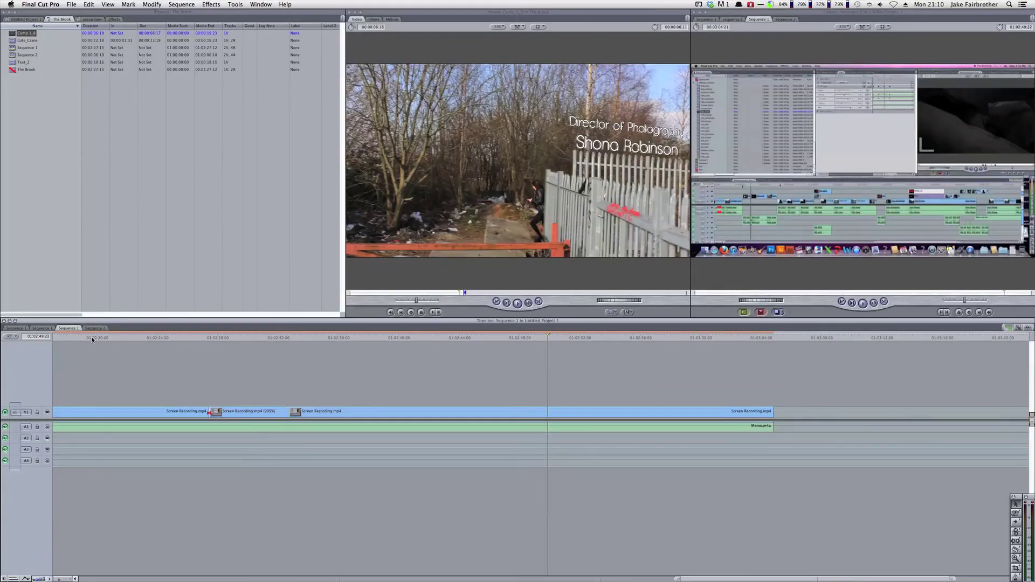
{"action": "left_click", "coordinate": [94, 328]}
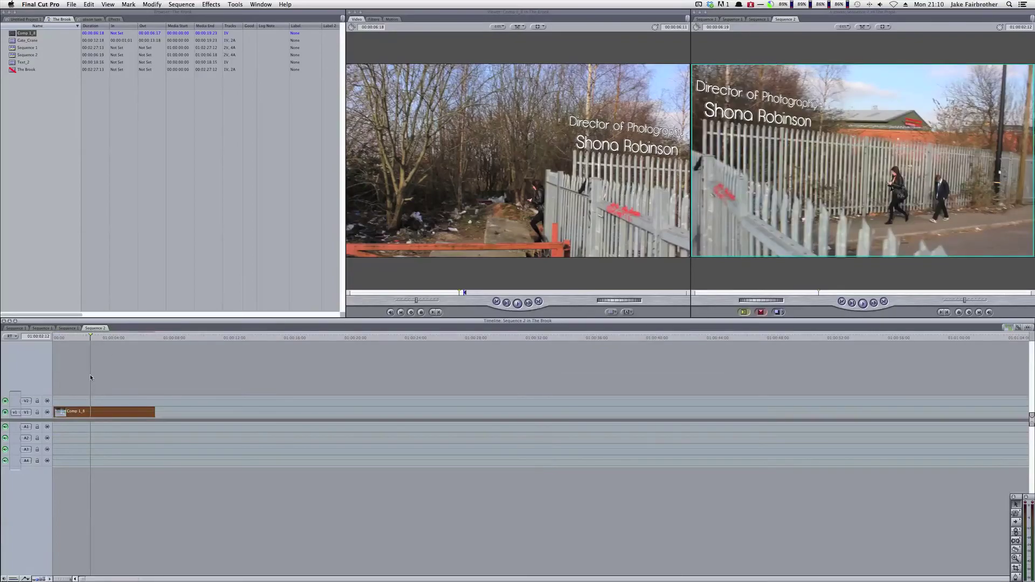
{"action": "mouse_move", "coordinate": [90, 338]}
{"action": "left_mouse_down"}
{"action": "mouse_move", "coordinate": [80, 340]}
{"action": "mouse_move", "coordinate": [98, 339]}
{"action": "left_mouse_up"}
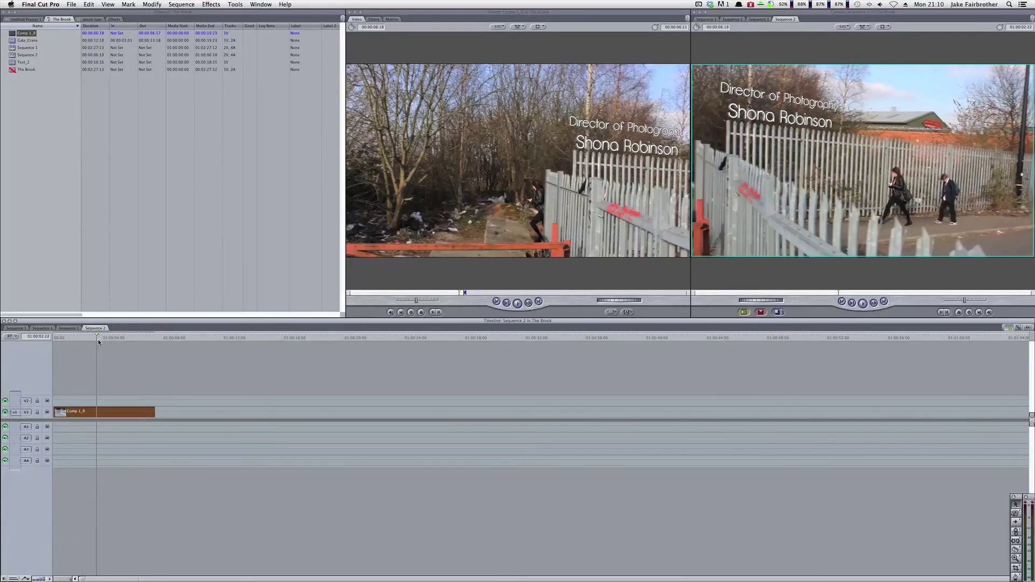
{"action": "left_click", "coordinate": [772, 149]}
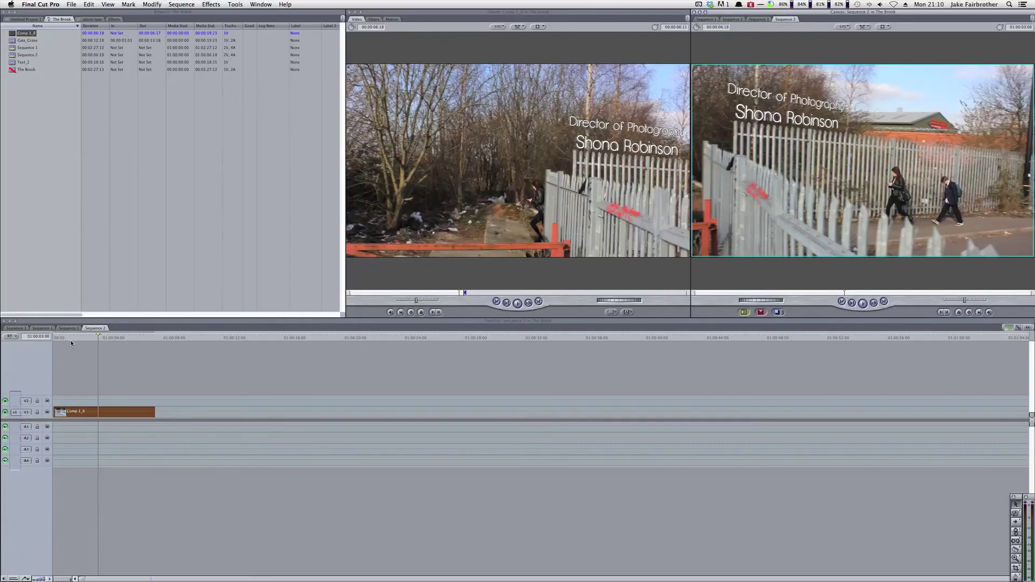
{"action": "left_click_drag", "start_coordinate": [80, 340], "coordinate": [88, 338]}
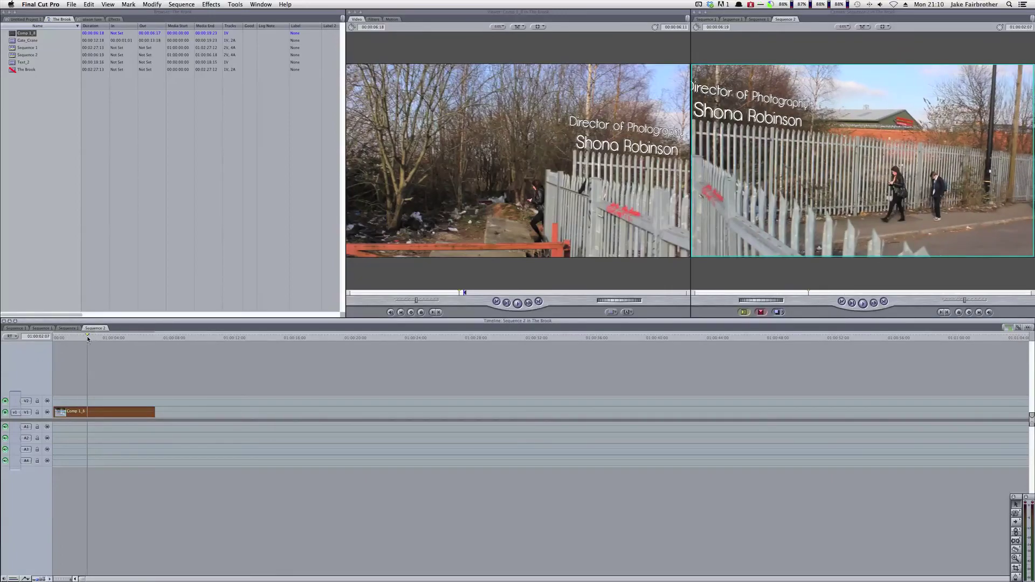